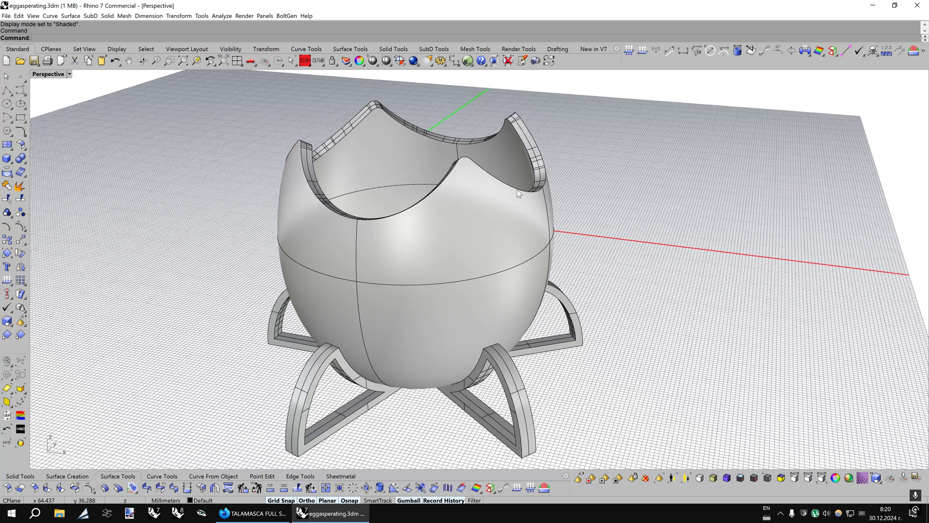
Switch the viewport to the BobiX14 display mode and hide the egg holder's surface isocurves.
key("ctrl+alt+r")
scroll(525, 201, "up", 1)
left_click(475, 258)
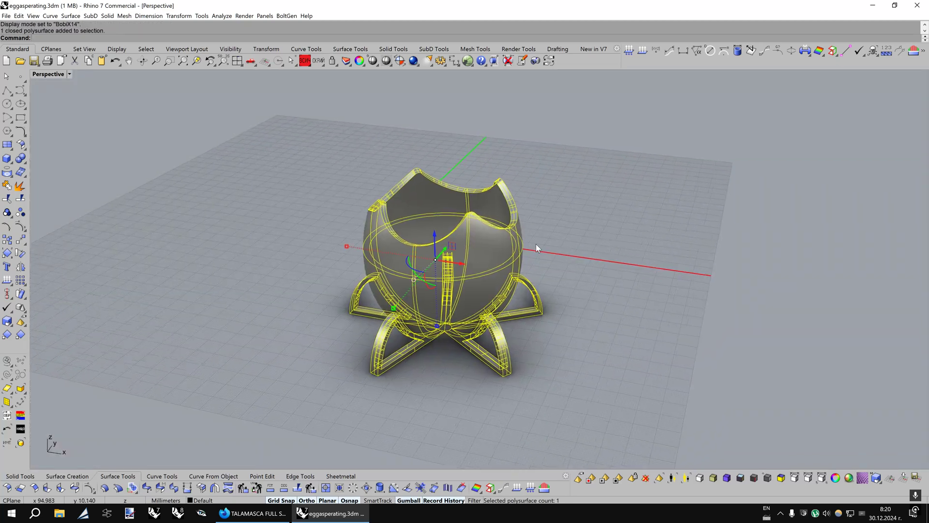
scroll(536, 246, "up", 2)
key("F3")
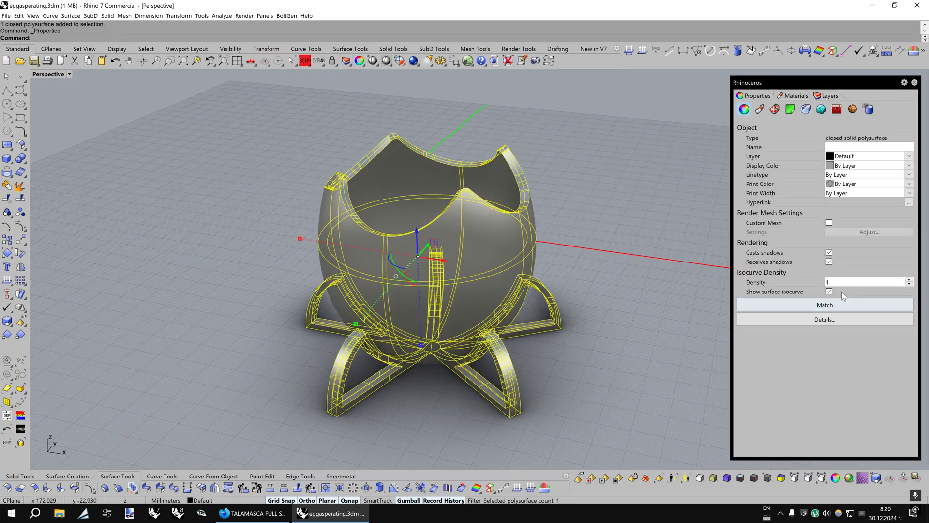
left_click(829, 291)
scroll(710, 155, "up", 1)
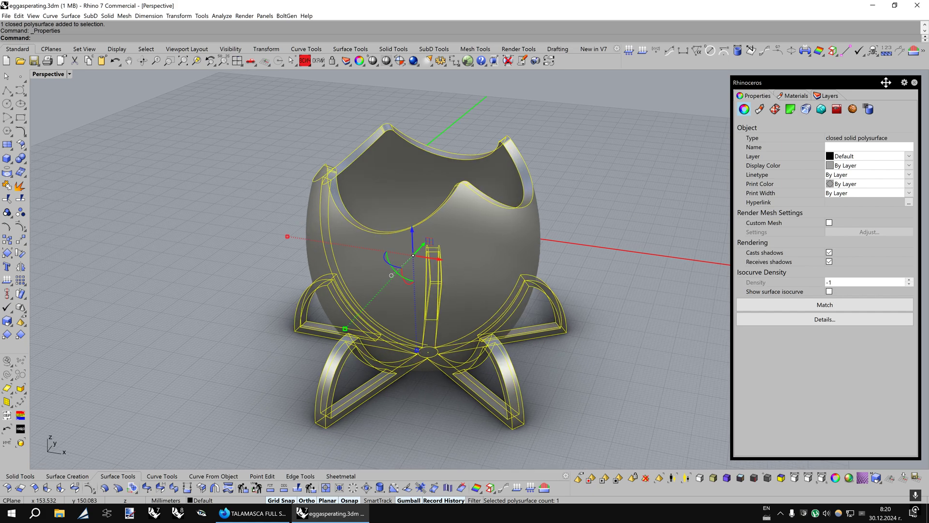
left_click(916, 83)
key("Escape")
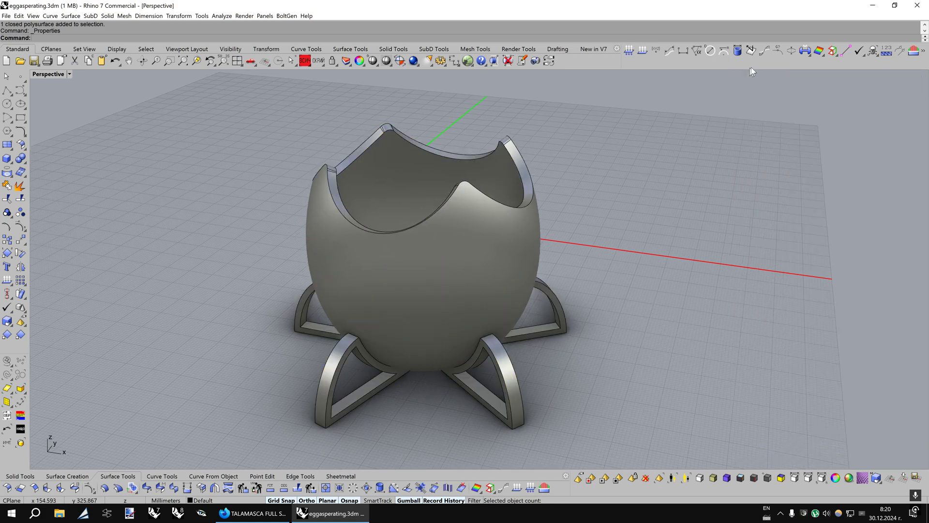
Run edge analysis on the egg holder with all edges shown.
left_click(833, 52)
left_click(466, 245)
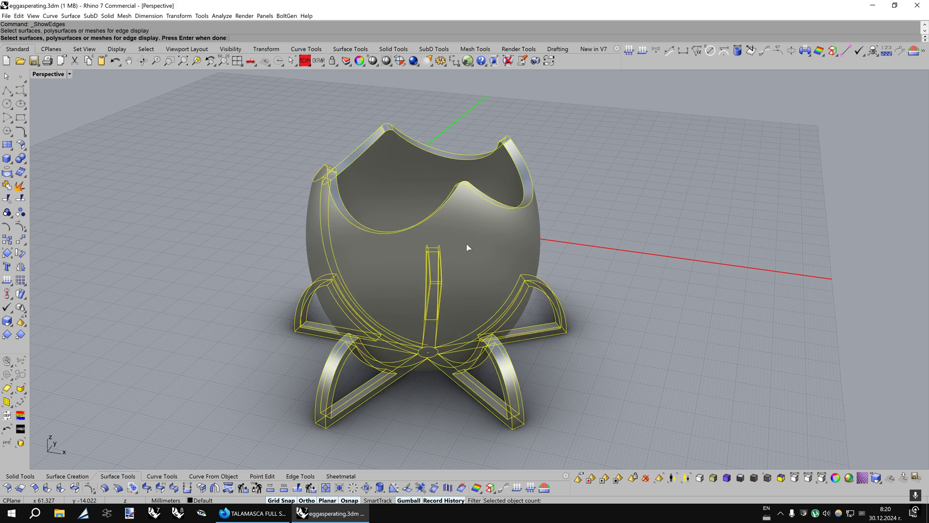
key("Return")
left_click(71, 293)
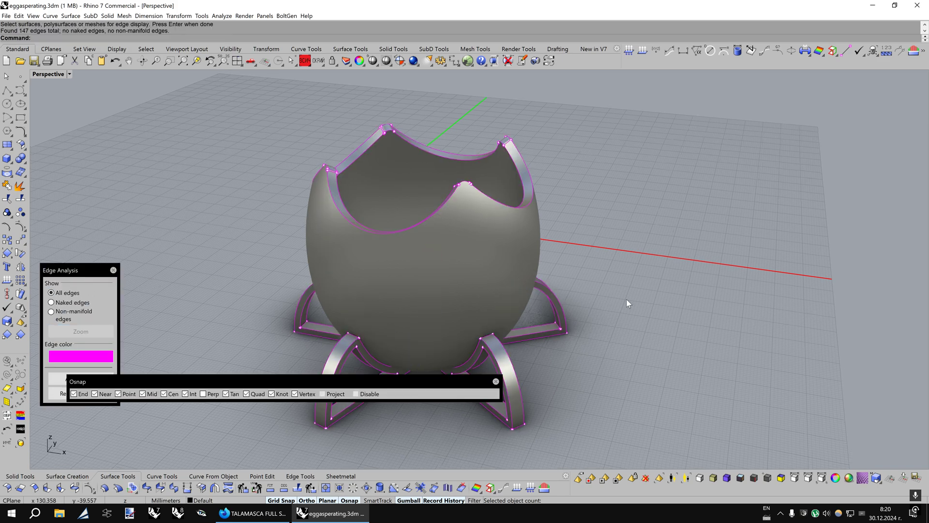
Examine the edges up close where the legs meet under the bowl, then view the whole model again.
right_click_drag(627, 299, 626, 267)
right_click_drag(496, 381, 580, 322)
scroll(580, 327, "up", 8)
scroll(579, 321, "up", 6)
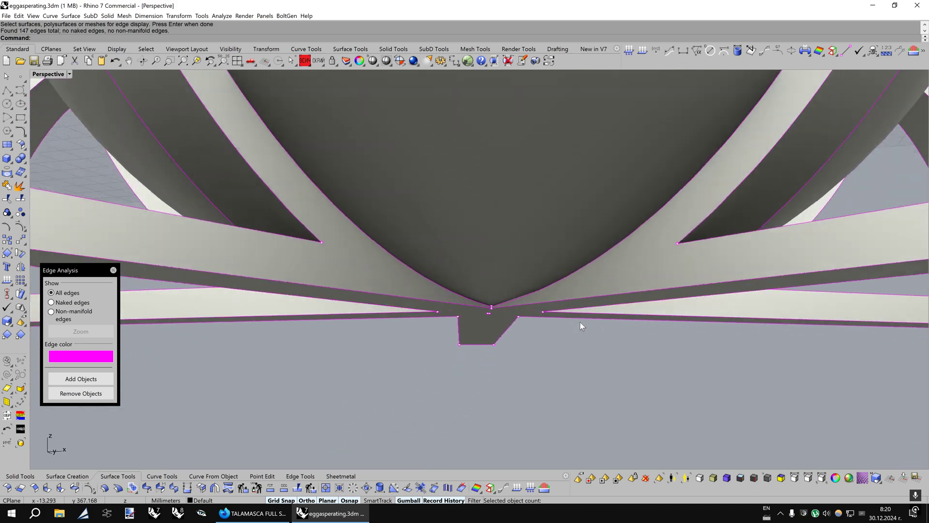
scroll(579, 321, "up", 8)
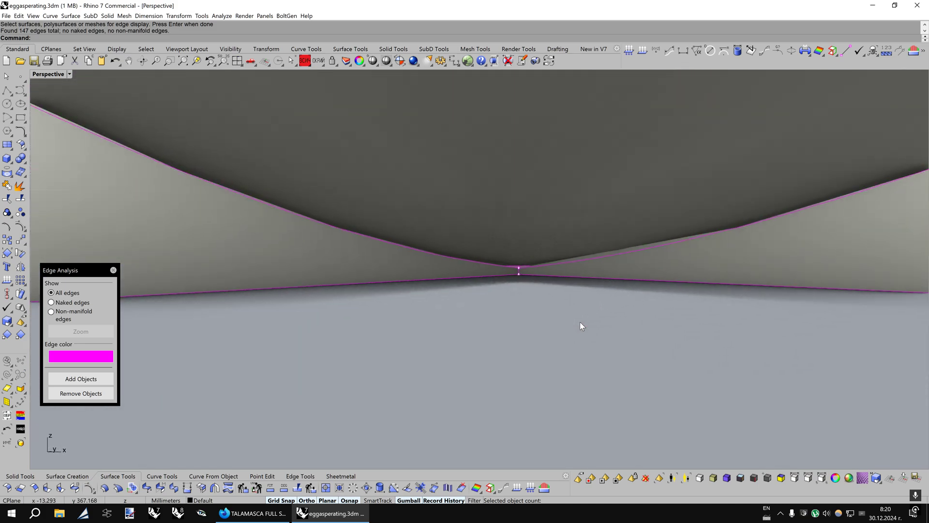
scroll(580, 321, "up", 8)
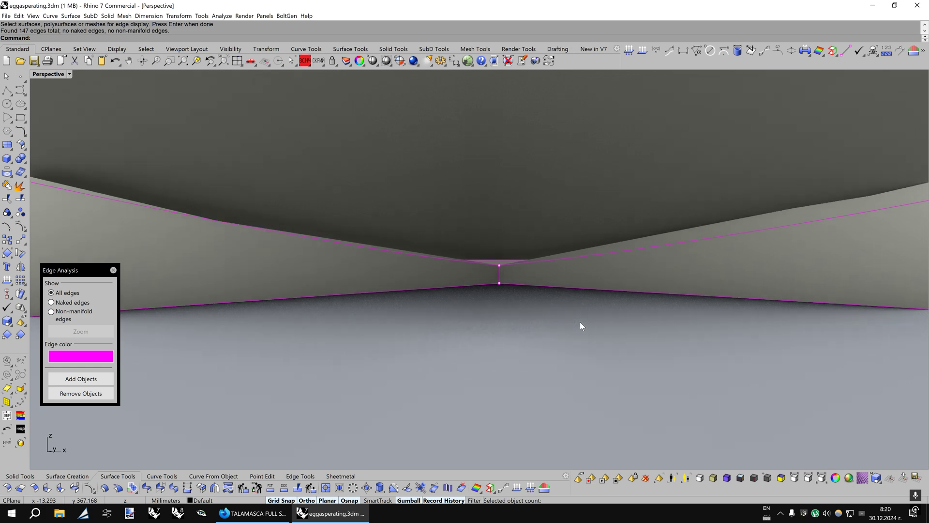
scroll(580, 322, "up", 5)
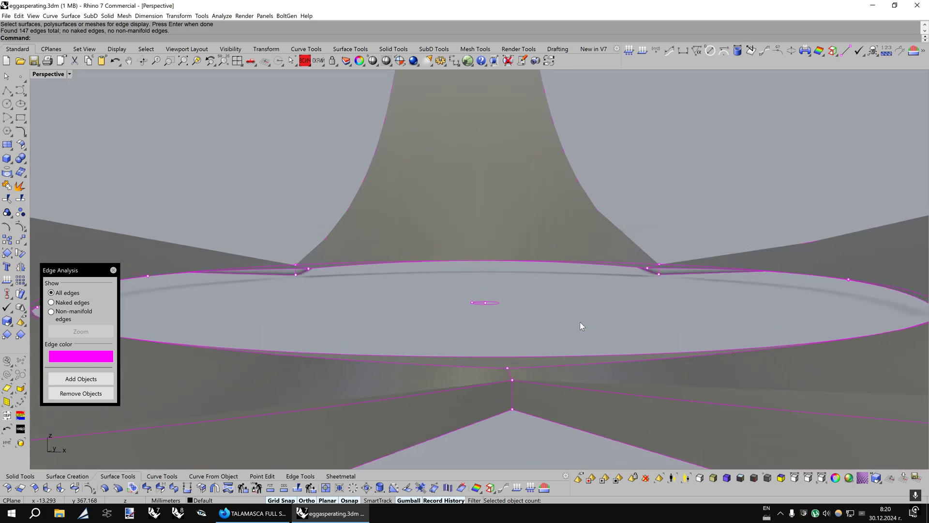
scroll(581, 319, "up", 8)
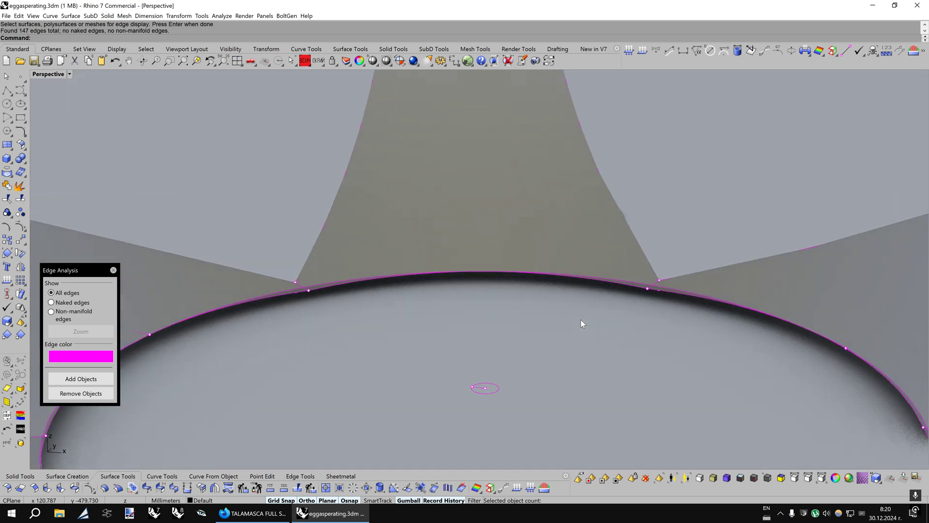
key("Down")
key("Down")
key("Down")
key("Down")
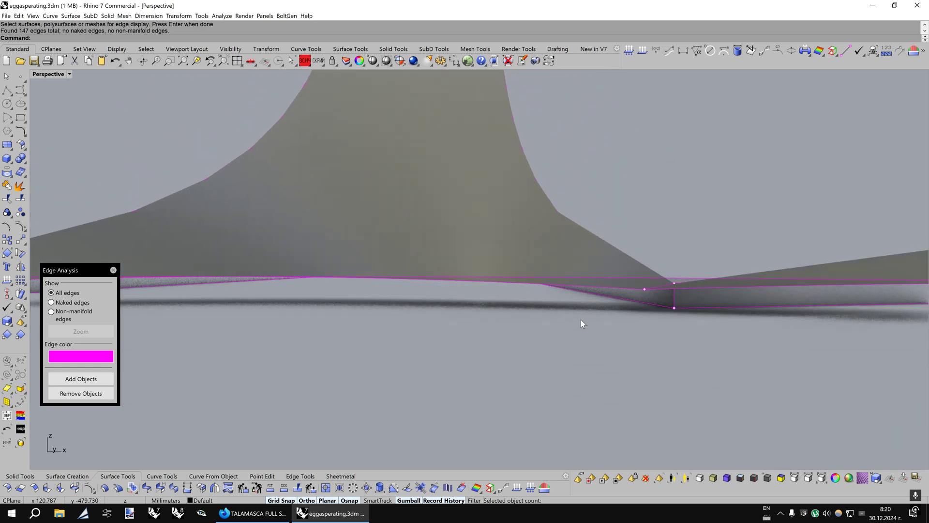
key("Up")
key("Up")
scroll(581, 321, "down", 10)
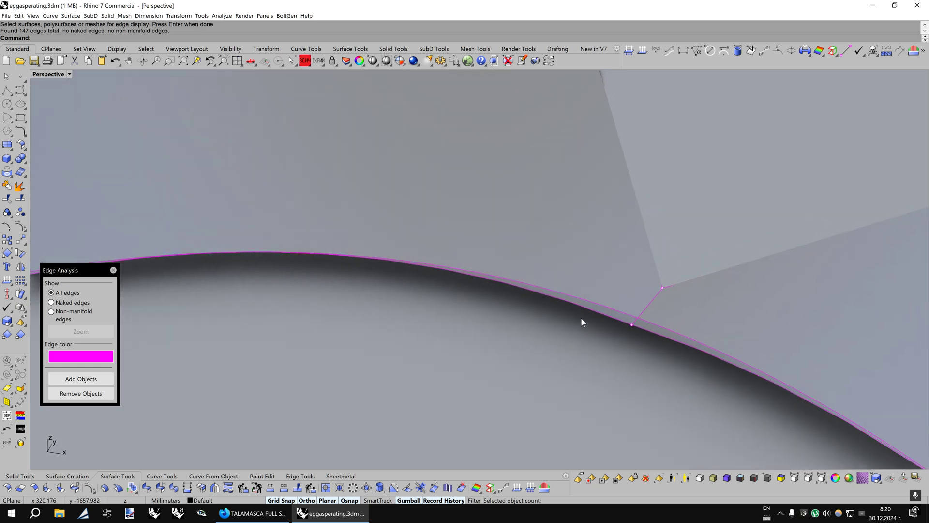
scroll(580, 318, "down", 10)
key("Down")
key("Down")
key("Down")
key("Down")
key("Down")
key("Down")
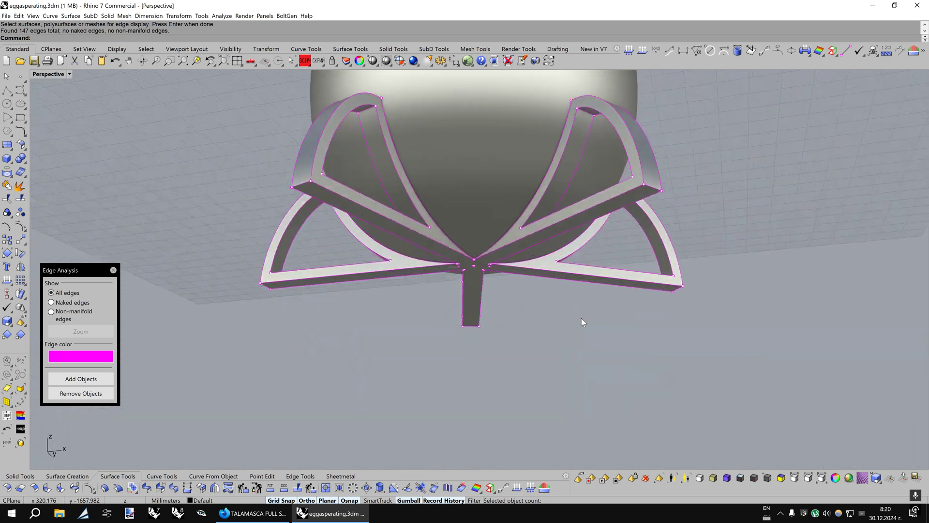
scroll(581, 317, "down", 4)
scroll(580, 318, "down", 4)
key("Up")
key("Up")
key("Up")
key("Up")
key("Up")
key("Up")
key("Up")
key("Up")
key("Up")
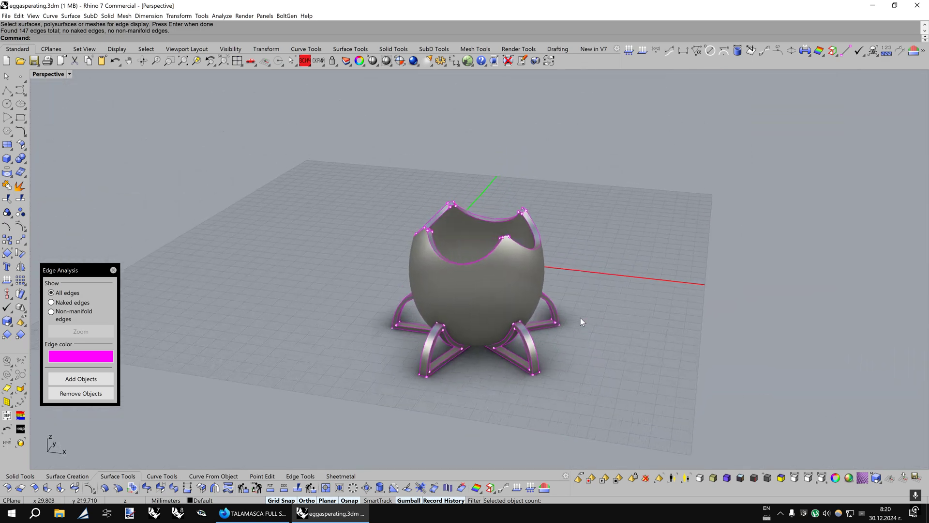
key("Left")
key("Left")
key("Left")
key("Left")
key("Left")
Extract one horizontal isocurve around the middle of the bowl, with the direction toggled to U.
left_click(226, 477)
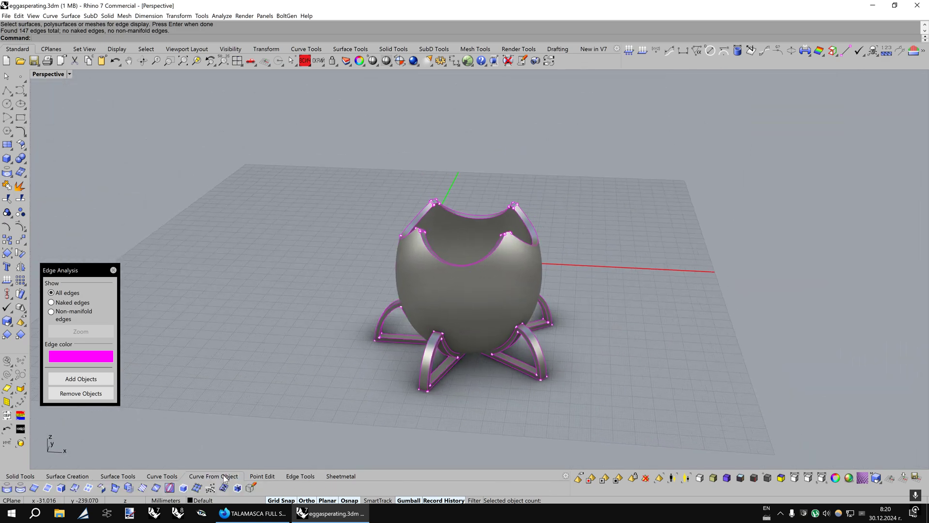
left_click(80, 489)
left_click(441, 297)
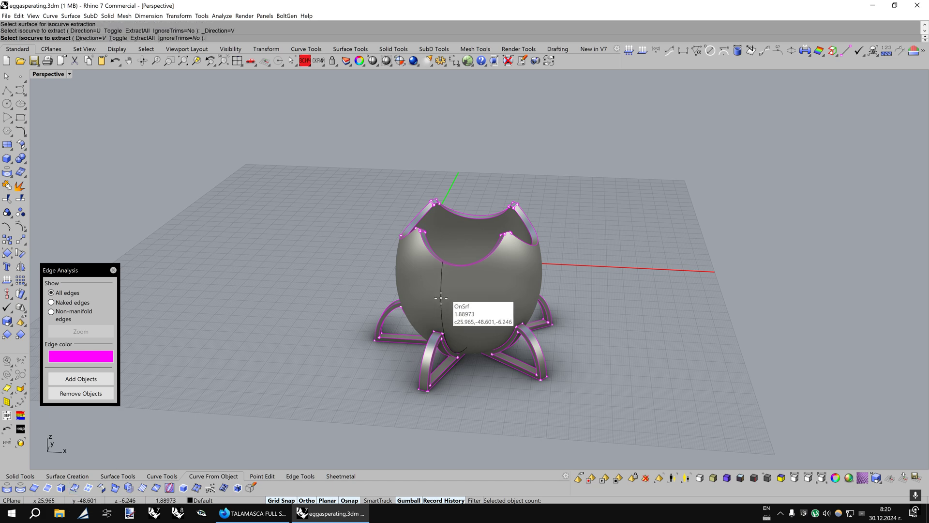
left_click(116, 38)
left_click(489, 300)
key("Return")
left_click(608, 262)
Set the construction plane origin at the centre of the extracted isocurve.
scroll(608, 262, "up", 5)
right_click_drag(608, 262, 255, 85)
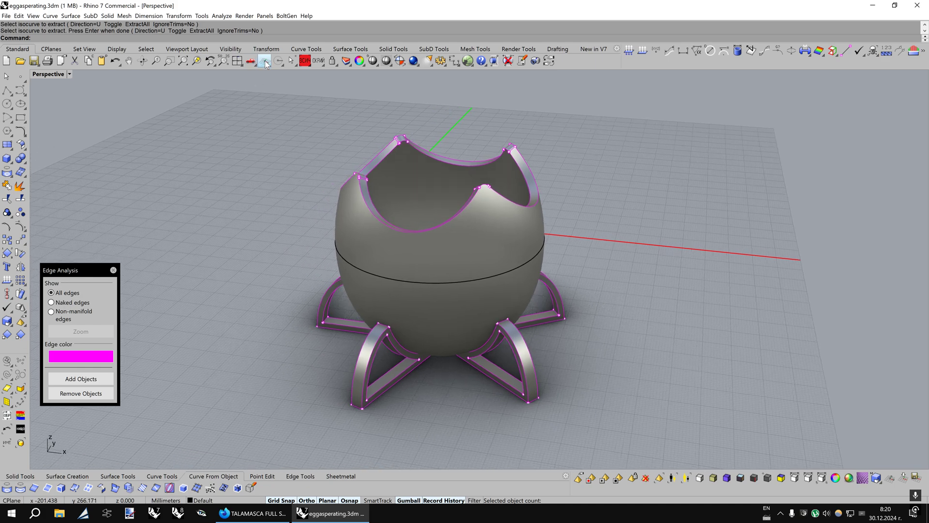
left_click(265, 60)
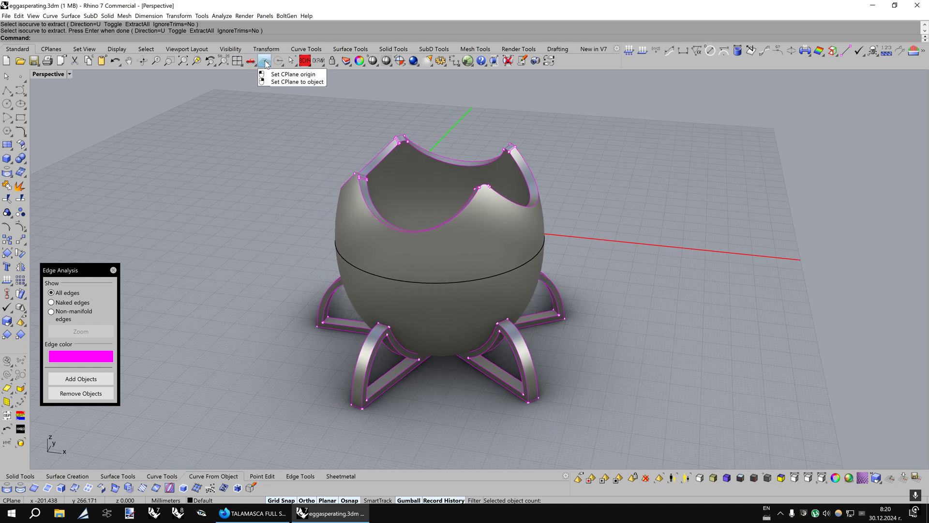
left_click(443, 277)
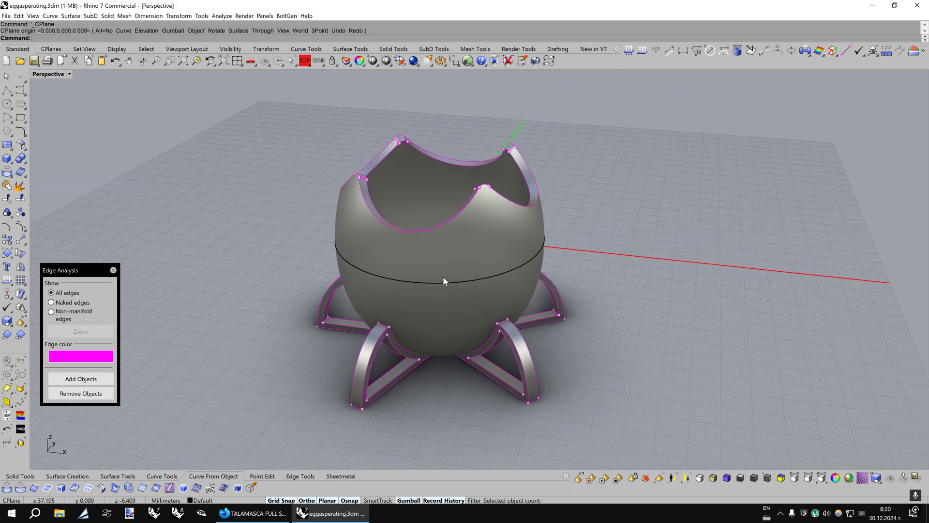
Close the edge analysis and purge the history from all objects.
left_click(114, 270)
right_click_drag(278, 279, 617, 272)
scroll(617, 272, "up", 1)
right_click_drag(458, 412, 456, 387)
left_click(335, 476)
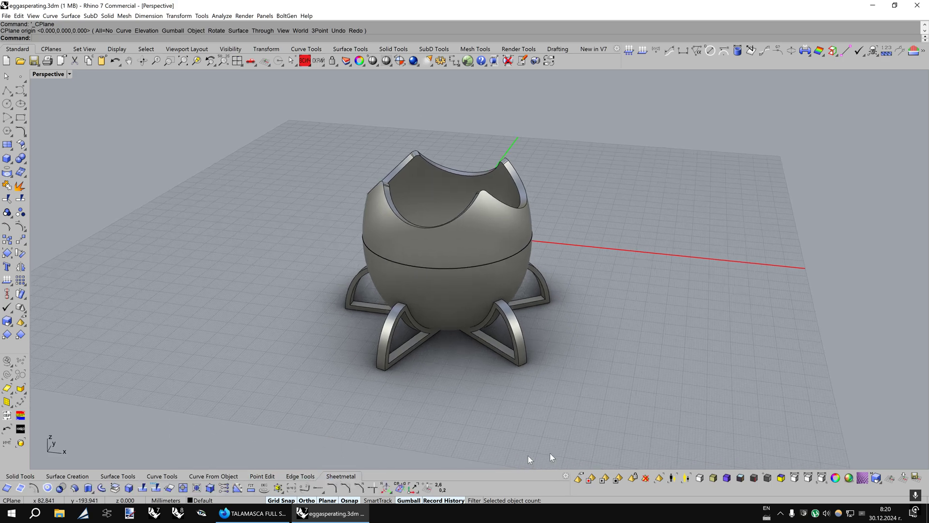
left_click(632, 477)
left_click(97, 38)
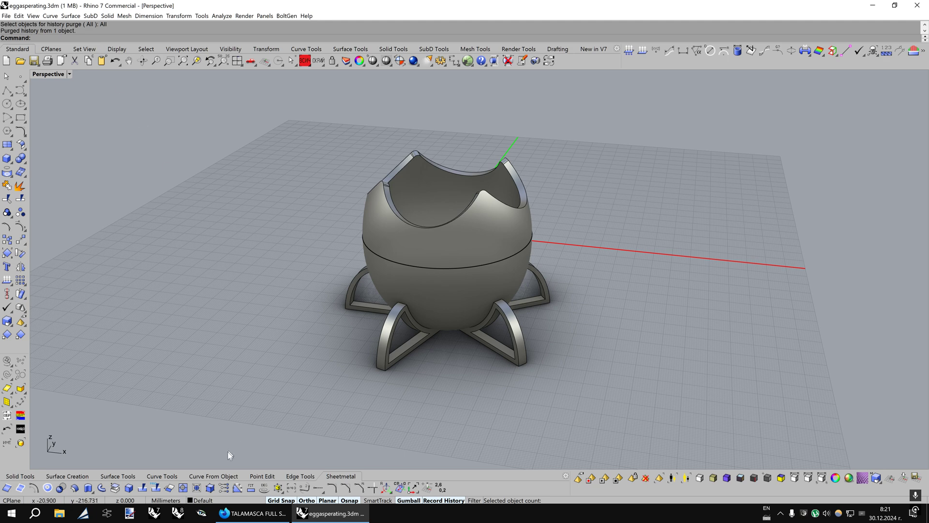
Extract the bowl's outer surface from the polysurface without copying it.
left_click(115, 487)
left_click(424, 246)
key("Return")
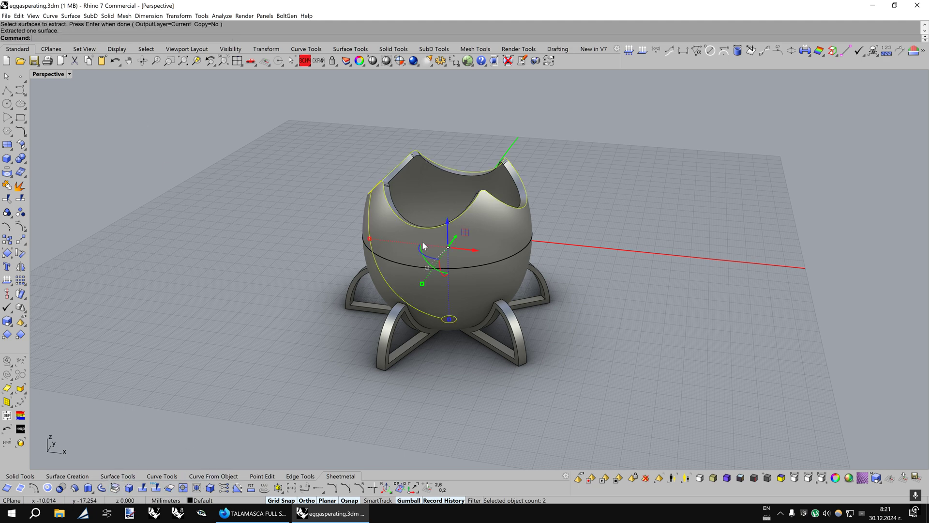
Isolate the five-legged base polysurface from the bowl and the isocurve.
left_click(524, 347)
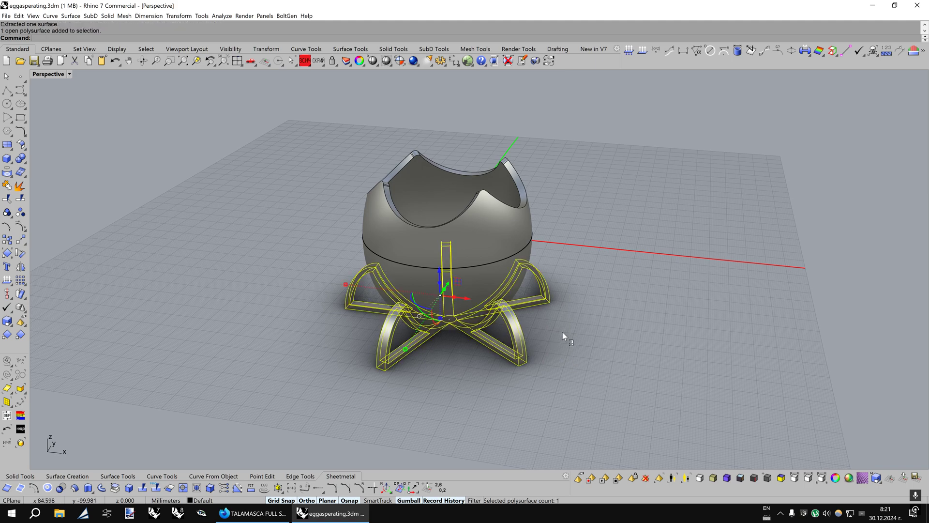
middle_click(562, 332)
left_click(583, 346)
key("Escape")
Inspect the central disc of the base in the Bobi X12 display mode, then return to BobiX14.
scroll(553, 312, "up", 5)
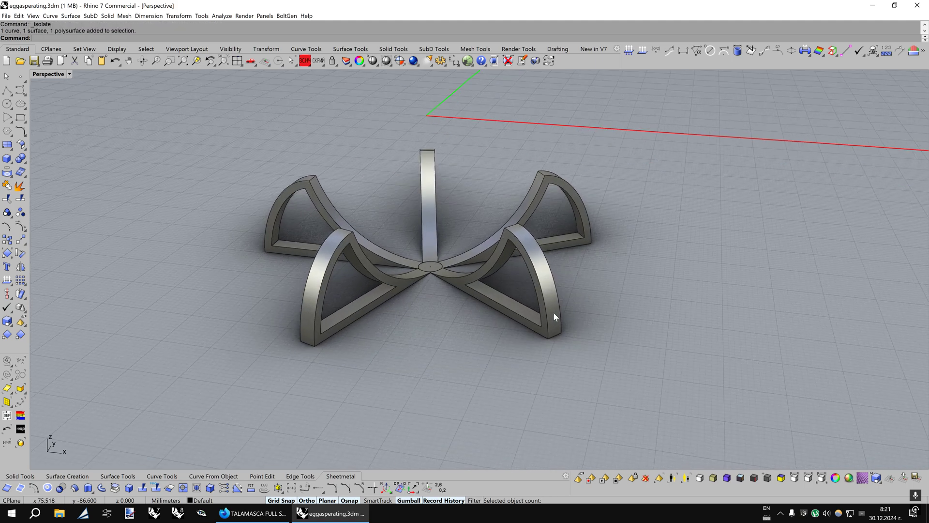
scroll(554, 312, "up", 5)
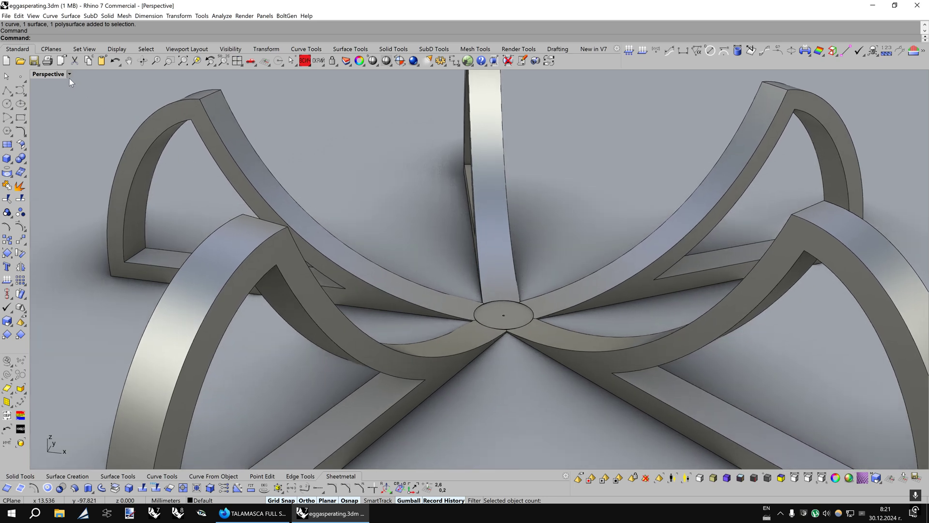
left_click(69, 76)
left_click(109, 293)
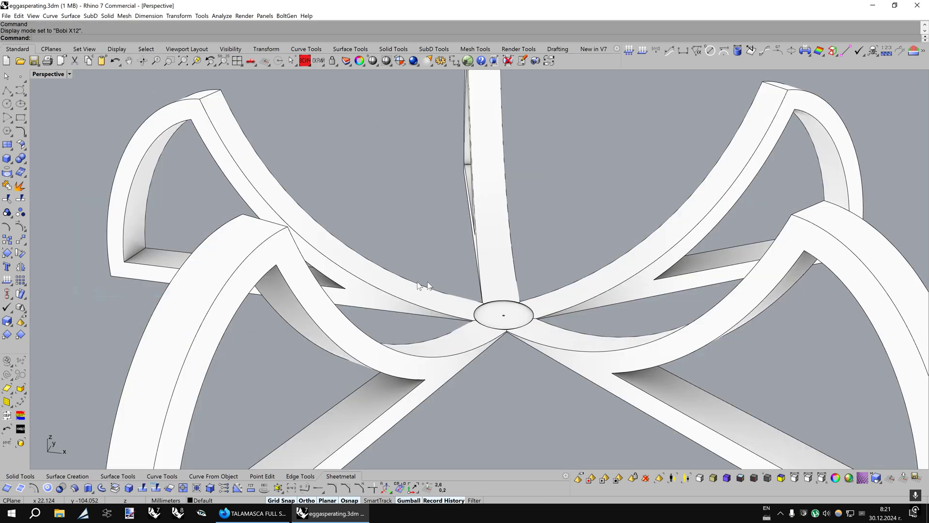
scroll(553, 281, "up", 4)
scroll(553, 281, "up", 7)
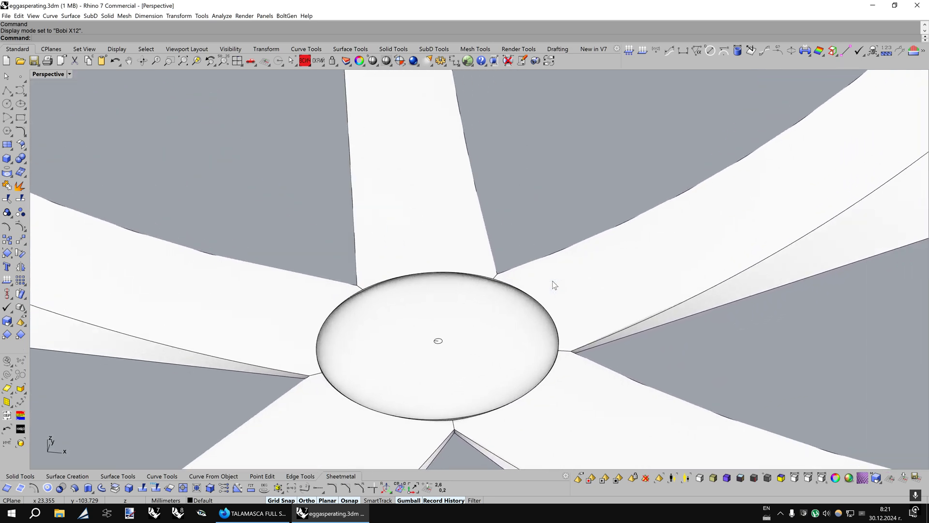
key("F4")
scroll(562, 274, "down", 5)
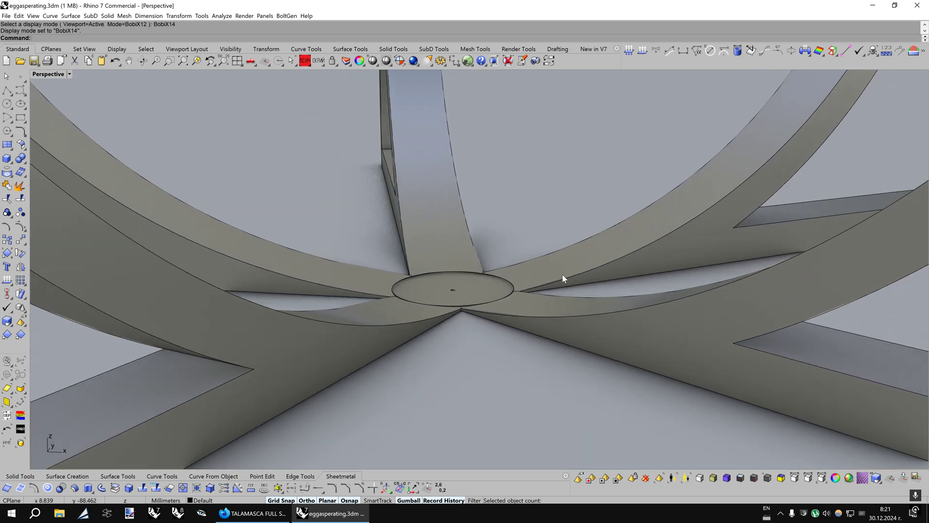
Extract two surfaces at the hub of the legs and delete them.
left_click(115, 487)
left_click_drag(346, 315, 558, 392)
key("Return")
key("Delete")
Untrim the tiny circular hole in the middle of the hub disc, with KeepTrimObjects set to No.
scroll(527, 329, "up", 1)
scroll(488, 327, "up", 5)
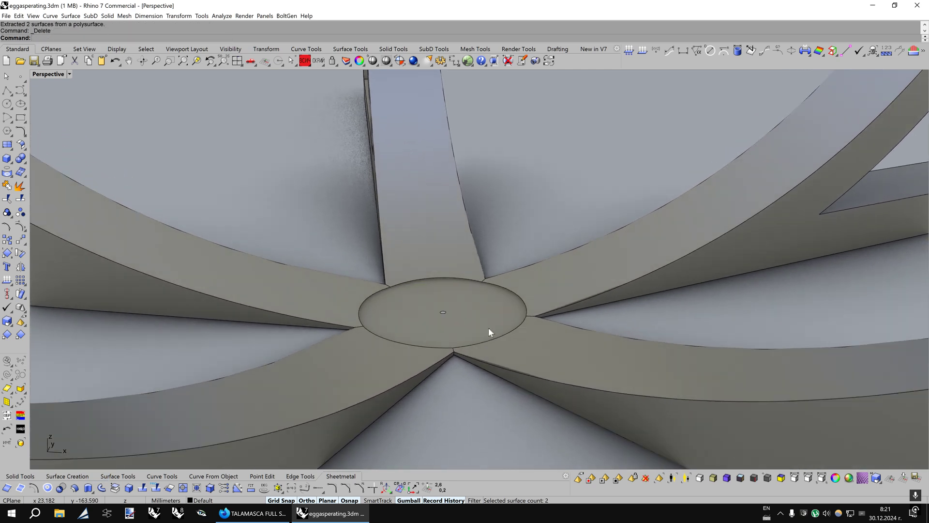
right_click_drag(489, 327, 443, 344)
left_click(429, 349)
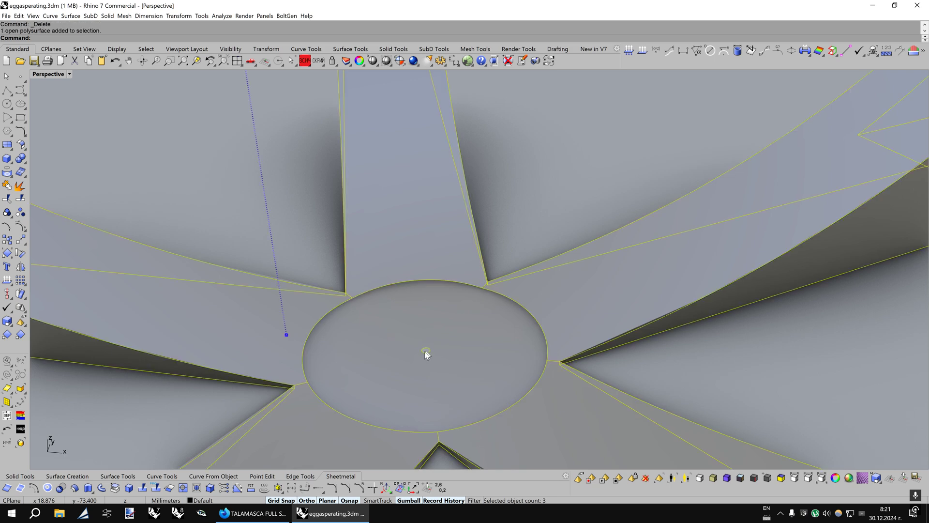
key("Escape")
left_click(183, 488)
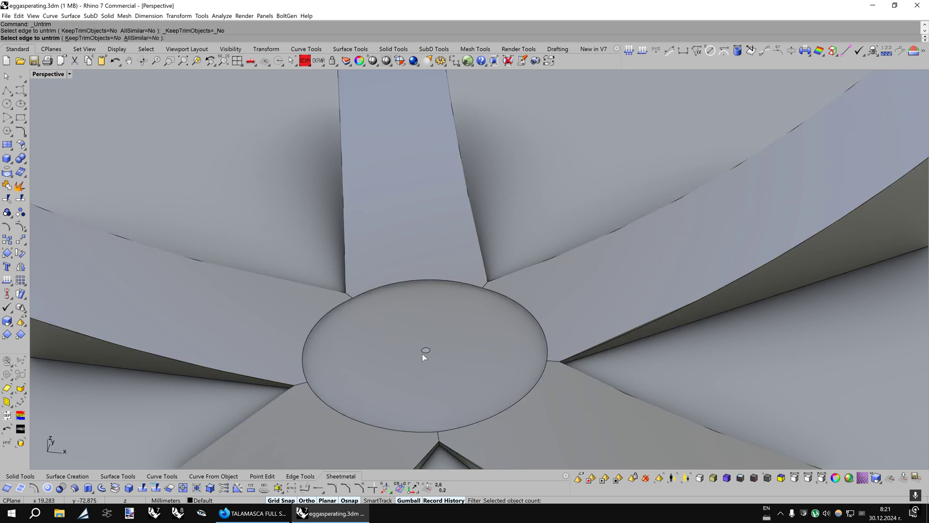
key("Return")
scroll(476, 332, "down", 10)
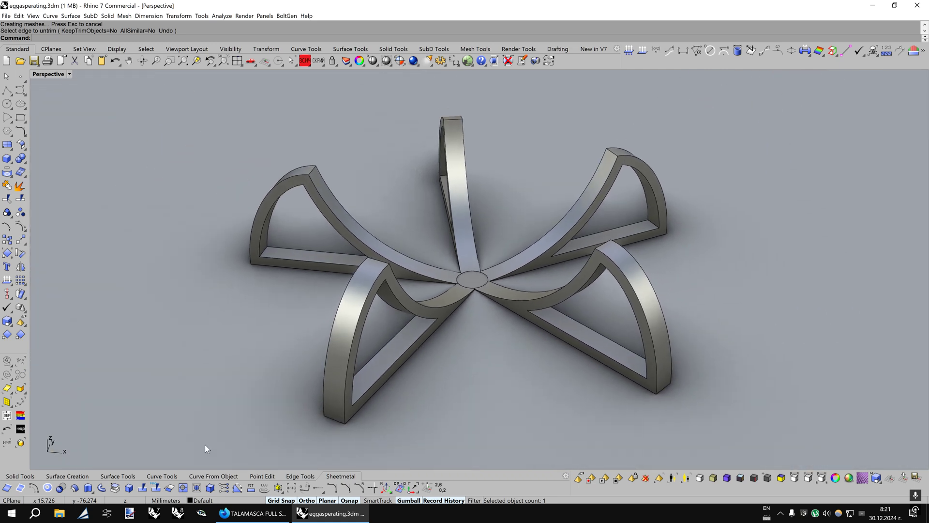
Extract the side, arch and rib surfaces of four legs, leaving the front-right leg intact, and delete them.
right_click_drag(487, 293, 464, 331)
left_click(116, 487)
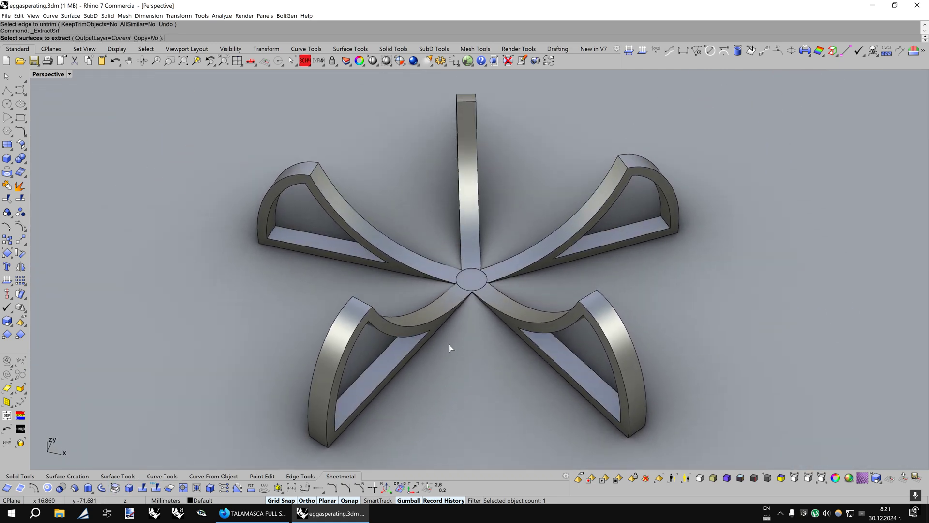
left_click_drag(406, 246, 402, 221)
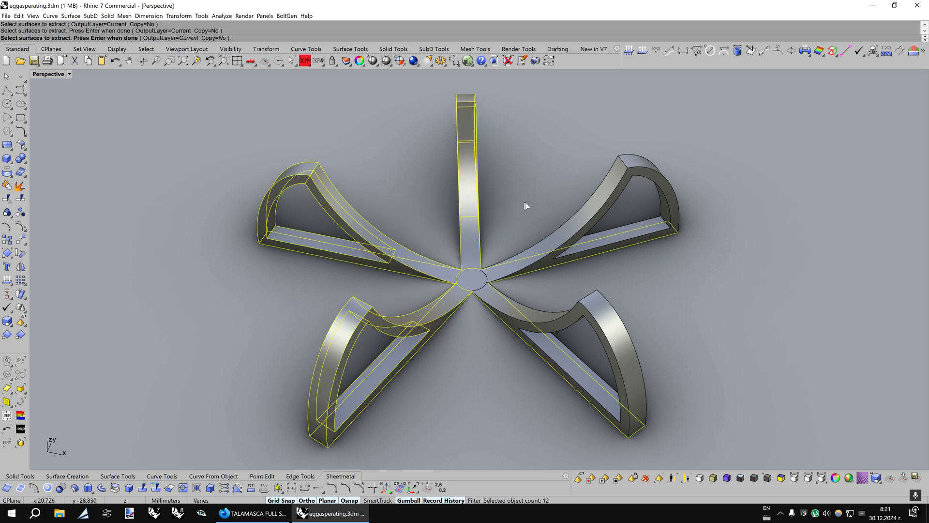
left_click_drag(538, 271, 535, 279)
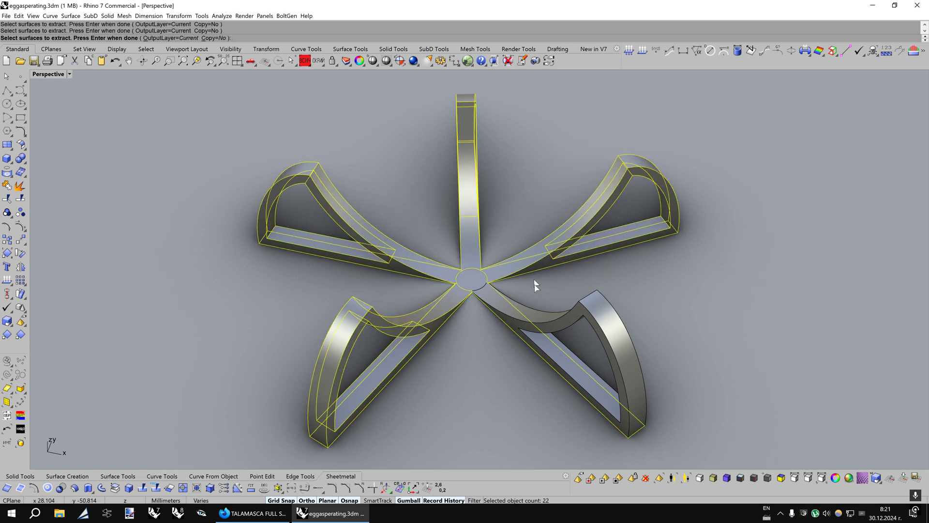
key("Return")
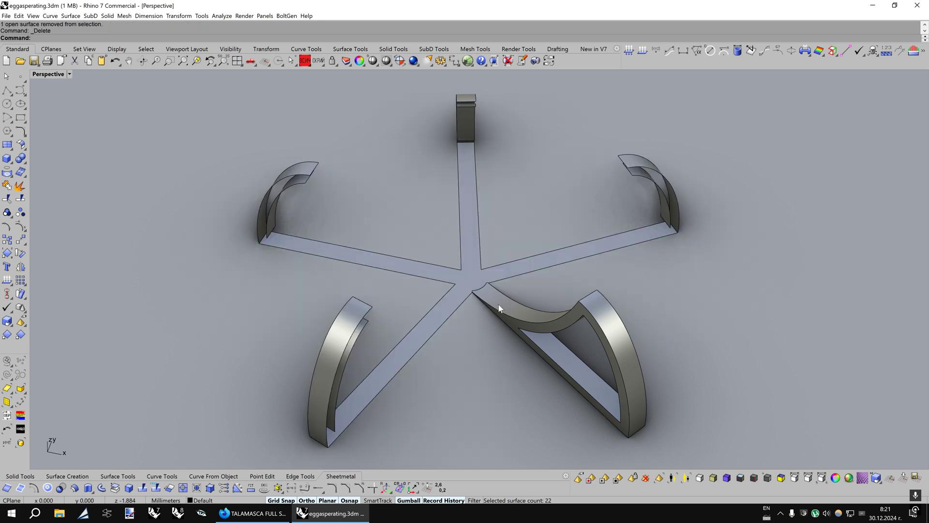
Try to delete the leftover leg surfaces with one large selection that includes the flat star-shaped underside, and undo the deletion.
right_click_drag(498, 305, 496, 298)
left_click(284, 179)
scroll(421, 234, "down", 3)
right_click_drag(422, 254, 417, 224)
key("Escape")
left_click_drag(441, 186, 256, 379)
key("Delete")
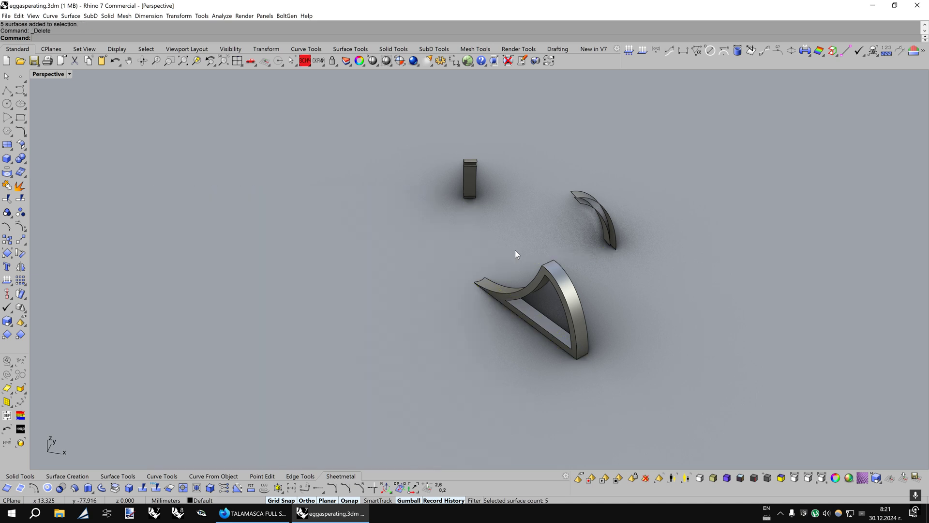
left_click(115, 60)
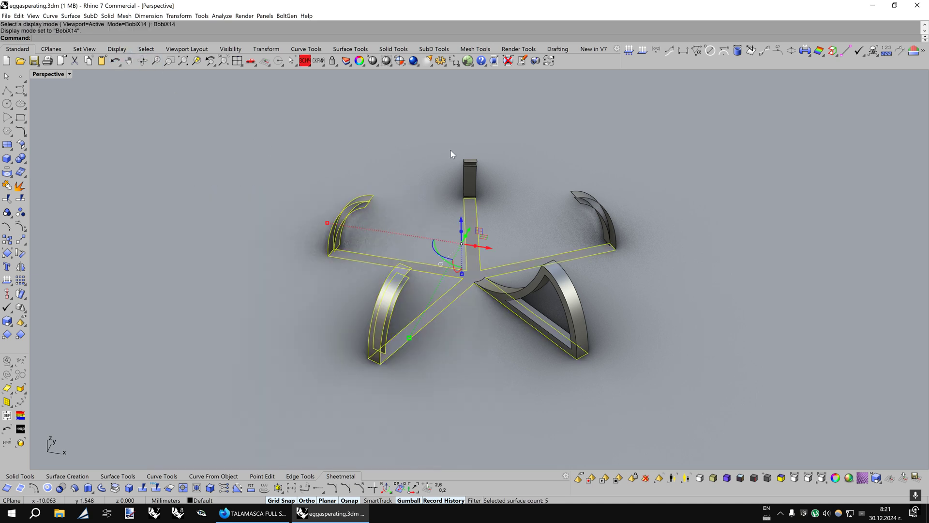
Delete the leftover curved end surfaces of the four dismantled legs, keeping the flat star-shaped underside.
left_click_drag(502, 146, 395, 184)
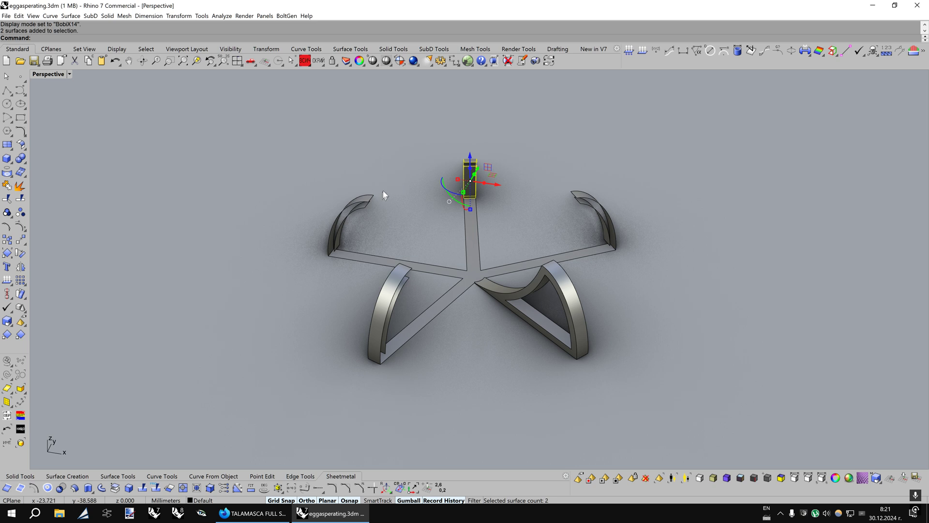
left_click_drag(300, 216, 298, 218, "shift")
left_click_drag(420, 306, 363, 281, "shift")
key("Delete")
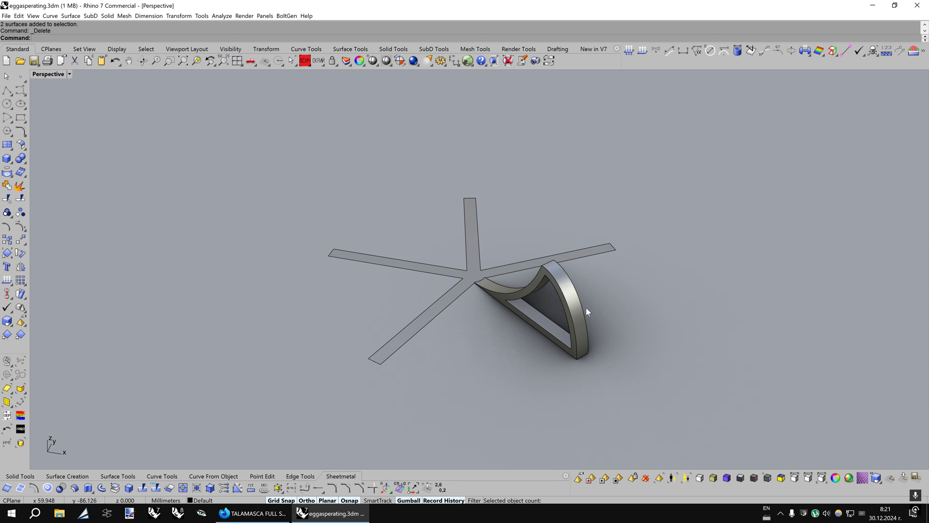
Examine the remaining leg and where it meets the hub of the flat star-shaped underside.
left_click(549, 296)
right_click_drag(549, 296, 548, 300)
scroll(549, 300, "up", 8)
scroll(548, 301, "down", 10)
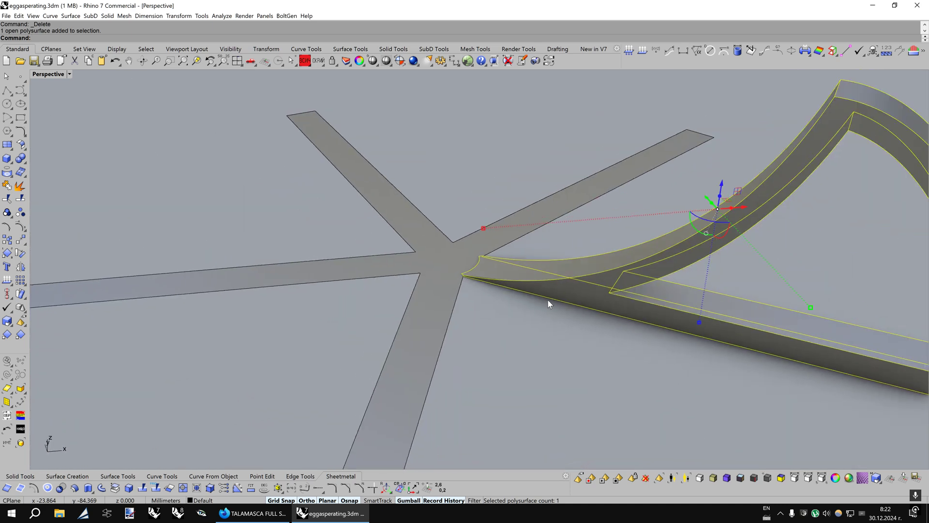
scroll(548, 300, "down", 7)
left_click(555, 331)
right_click_drag(580, 332, 611, 317)
scroll(611, 316, "up", 2)
scroll(608, 315, "up", 4)
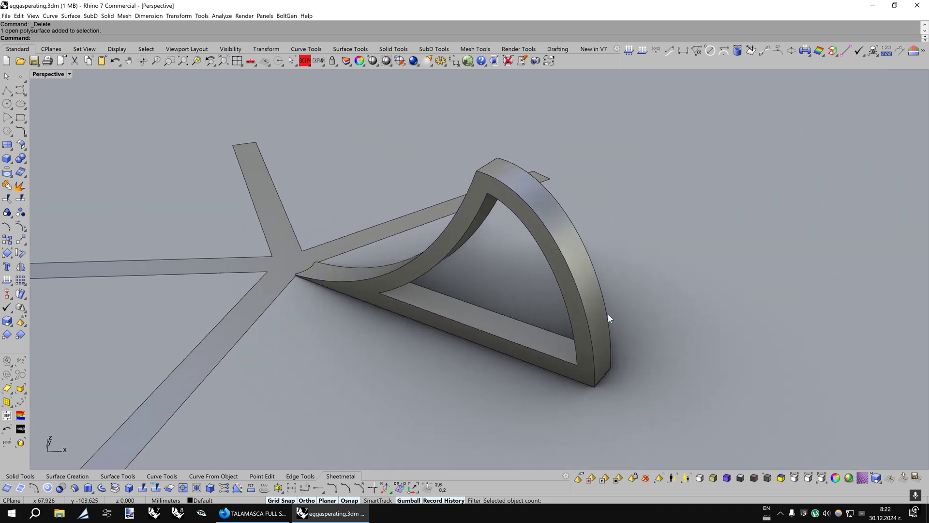
left_click(434, 251)
left_click(179, 437)
left_click(67, 477)
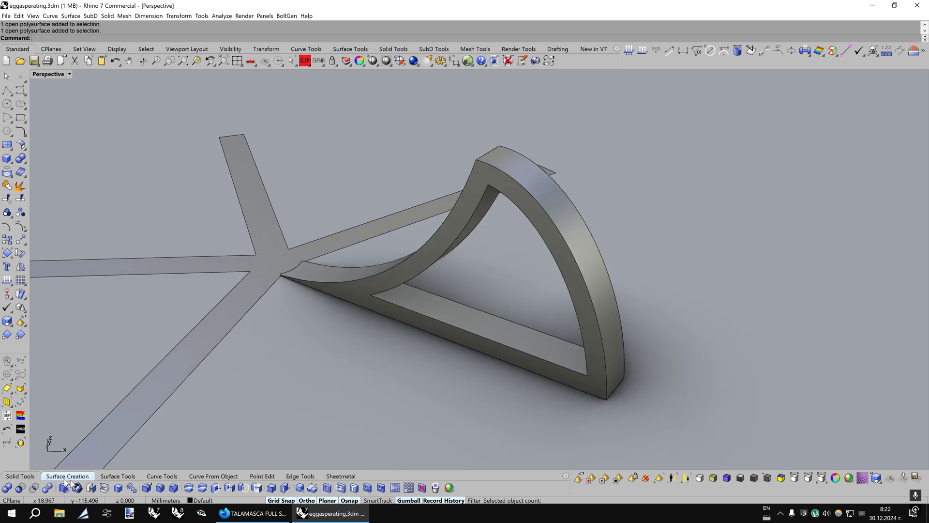
left_click(160, 488)
key("Escape")
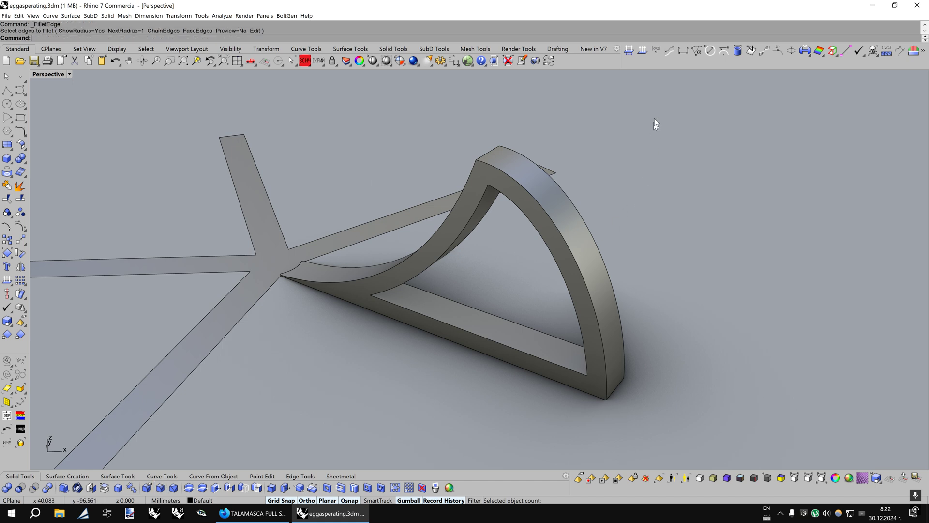
Measure the thickness of the leg's outer arched rib at several places, perpendicular from inner to outer edge.
left_click(682, 54)
right_click_drag(602, 253, 665, 225)
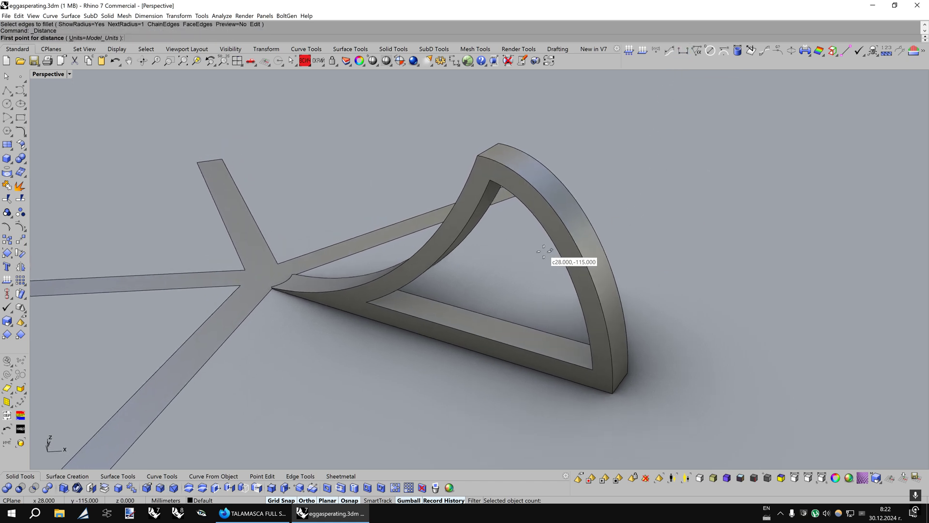
left_click(557, 247)
key("F4")
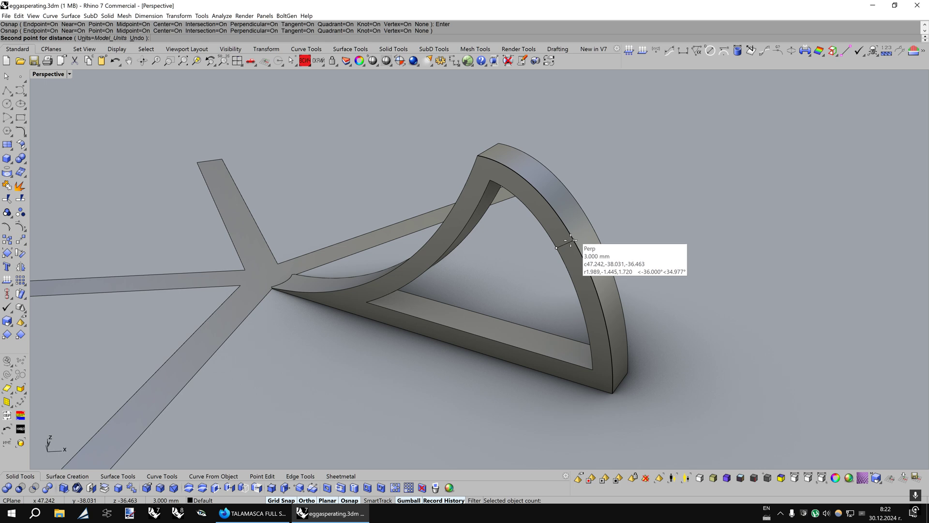
left_click(571, 240)
right_click(575, 311)
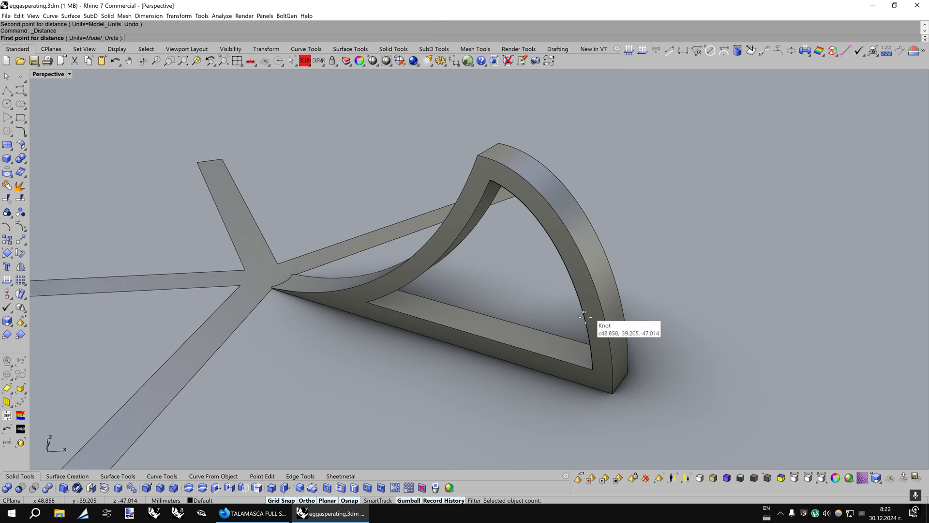
left_click(583, 314)
key("Escape")
right_click_drag(549, 209, 543, 212)
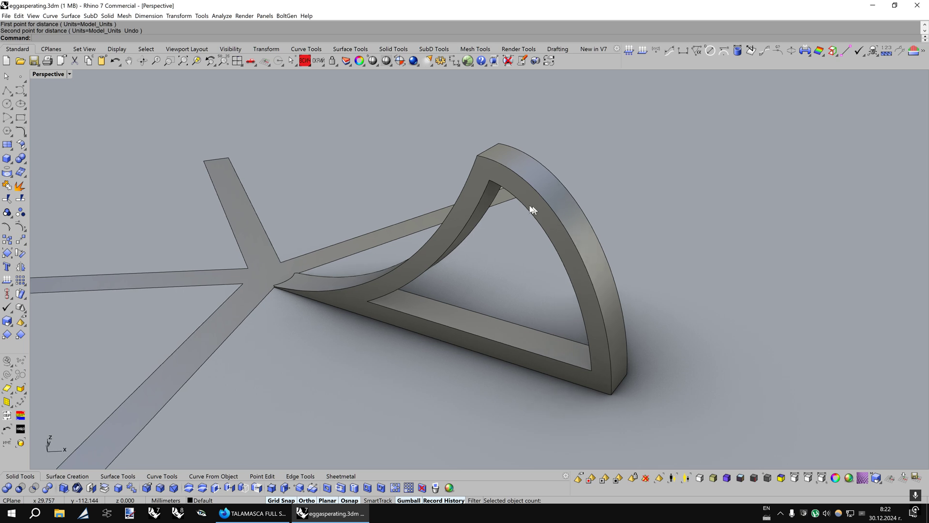
right_click(526, 207)
left_click(526, 208)
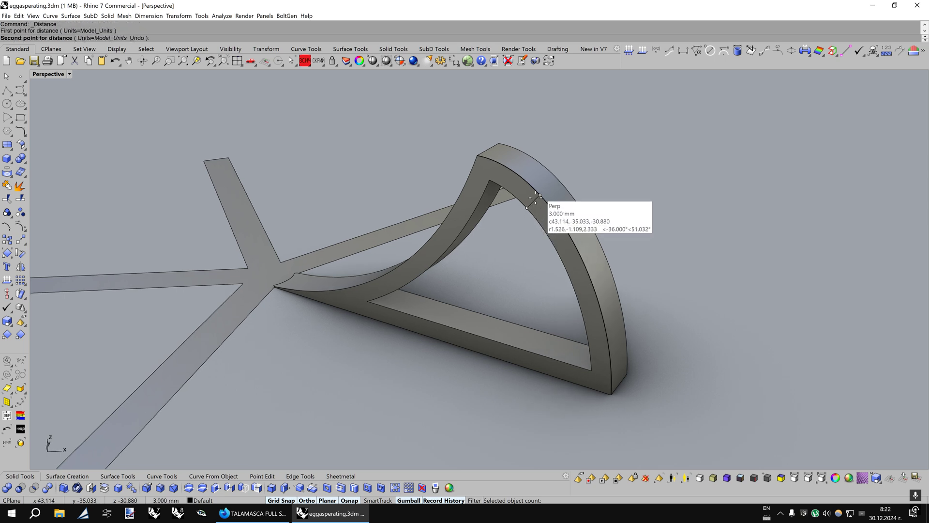
left_click(536, 197)
Measure the thickness of the leg's bottom bar and of its concave inner rib.
right_click(493, 280)
left_click(472, 333)
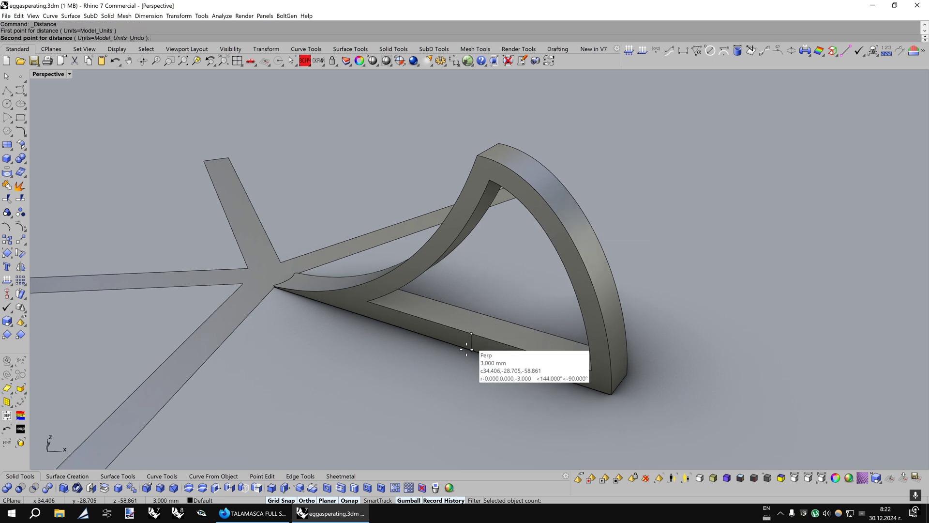
left_click(467, 347)
right_click(432, 246)
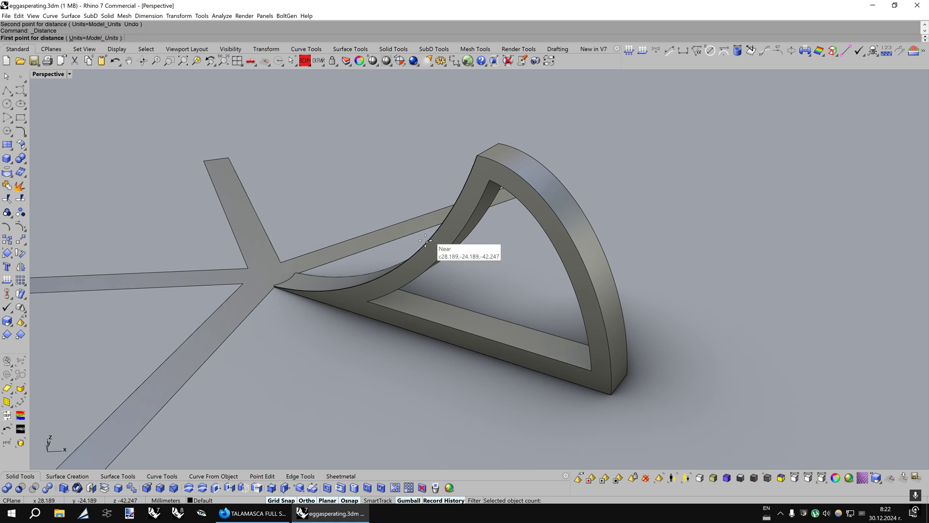
left_click(426, 241)
left_click(435, 249)
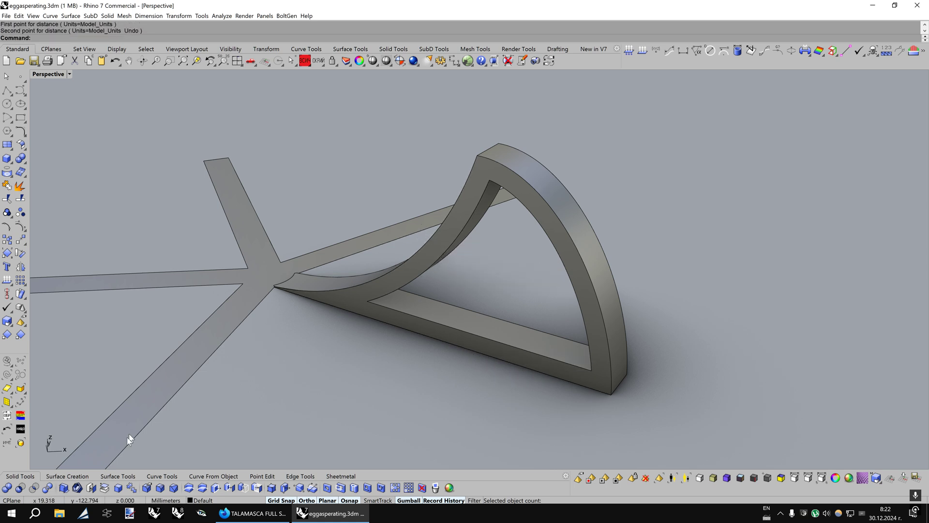
Fillet all the edges of the leg's triangular opening, including its corner edges, with a 1.4 mm radius.
left_click(160, 488)
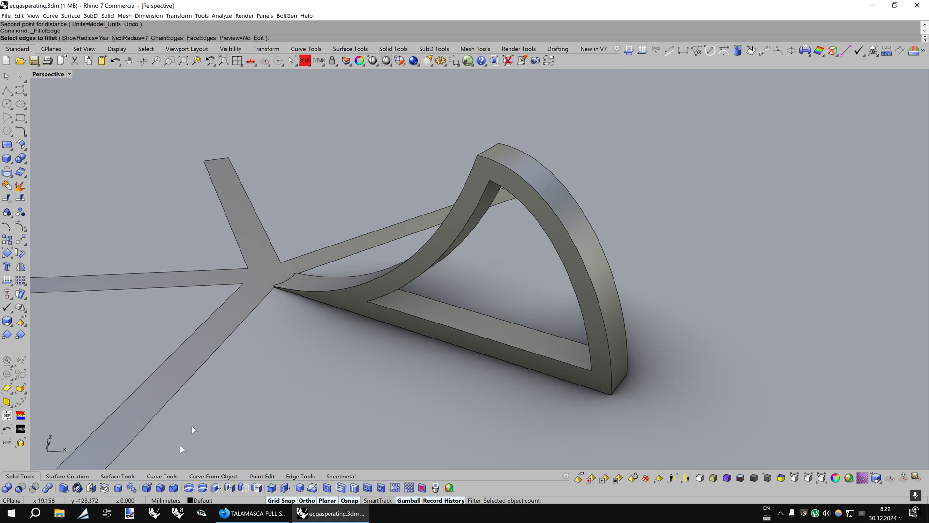
left_click(129, 39)
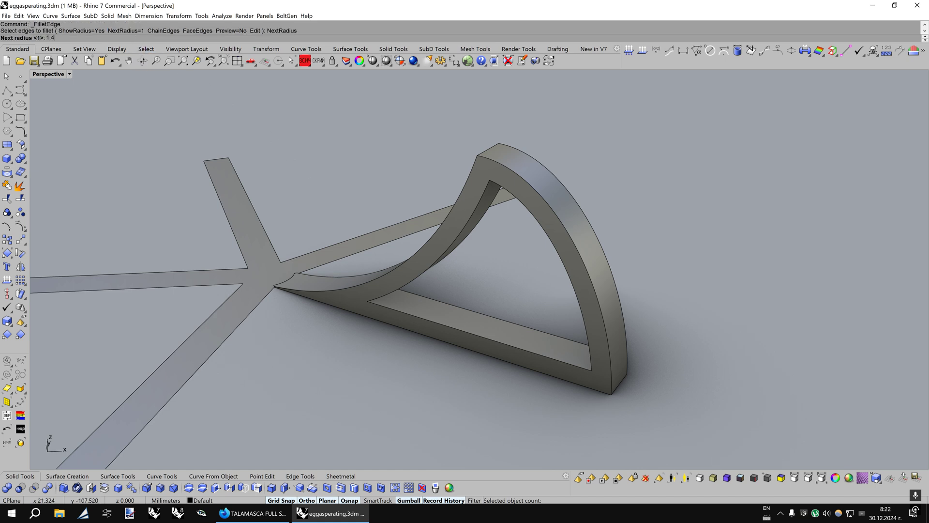
key("Return")
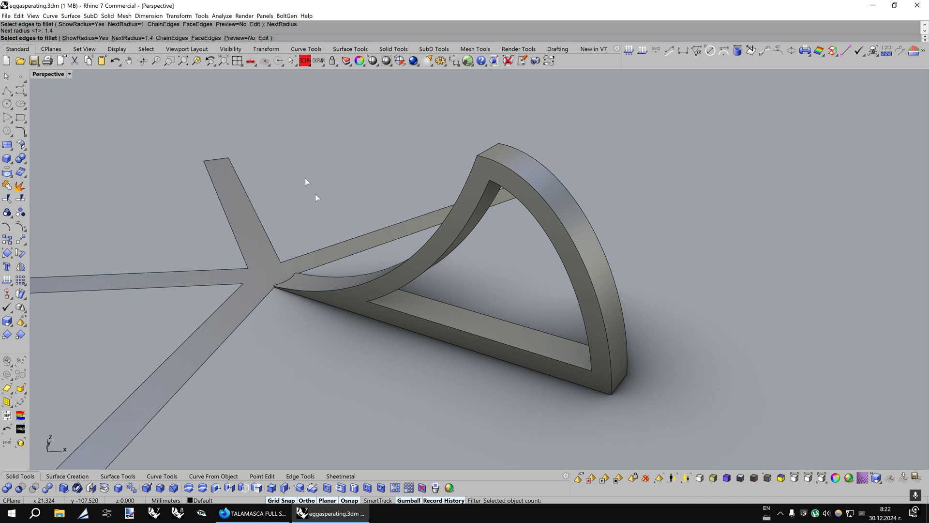
left_click(385, 306)
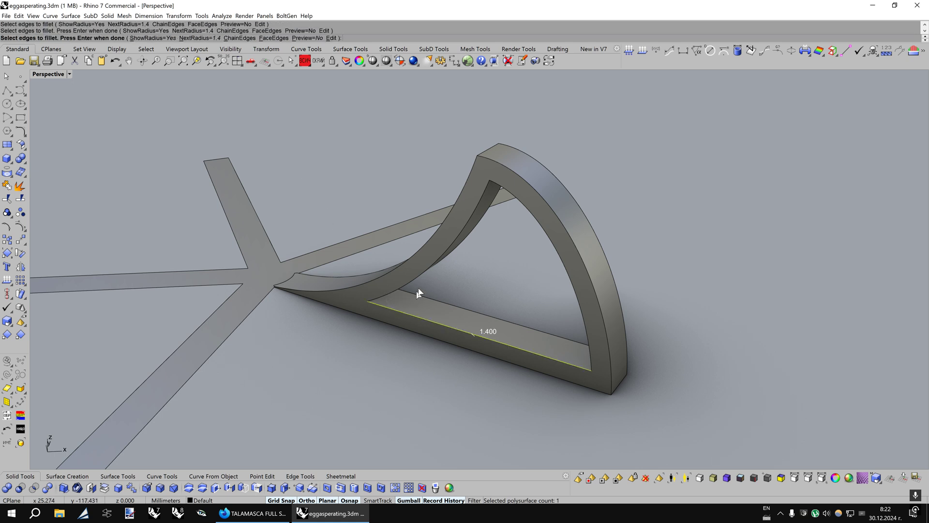
left_click(472, 230)
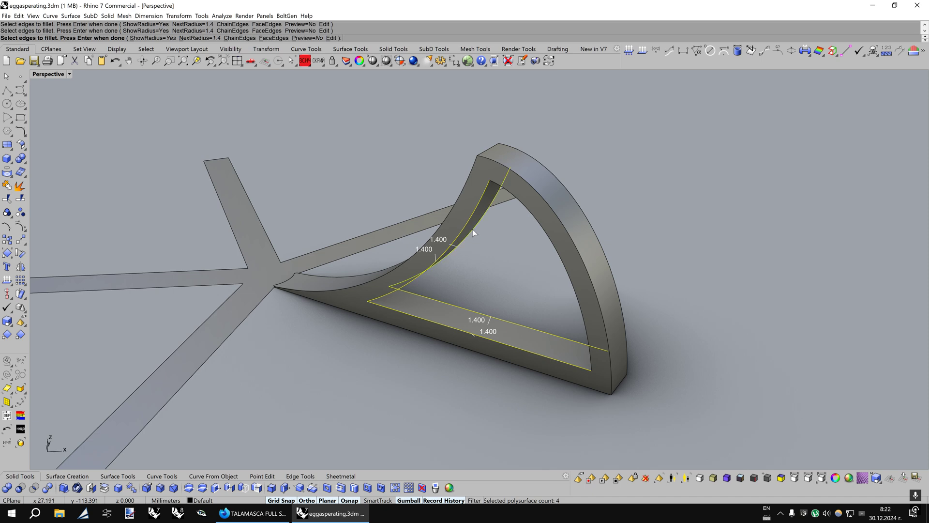
right_click_drag(594, 334, 587, 272)
right_click_drag(526, 201, 462, 310)
left_click(594, 300)
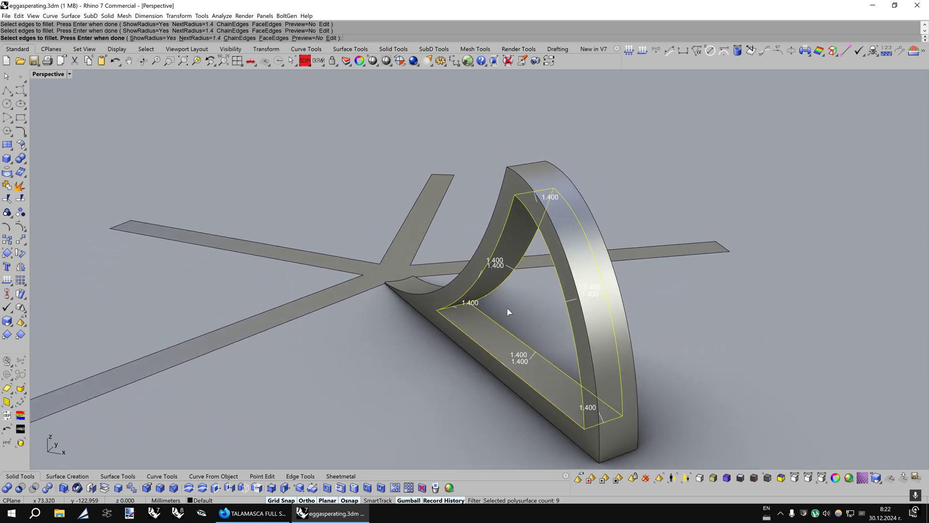
key("Return")
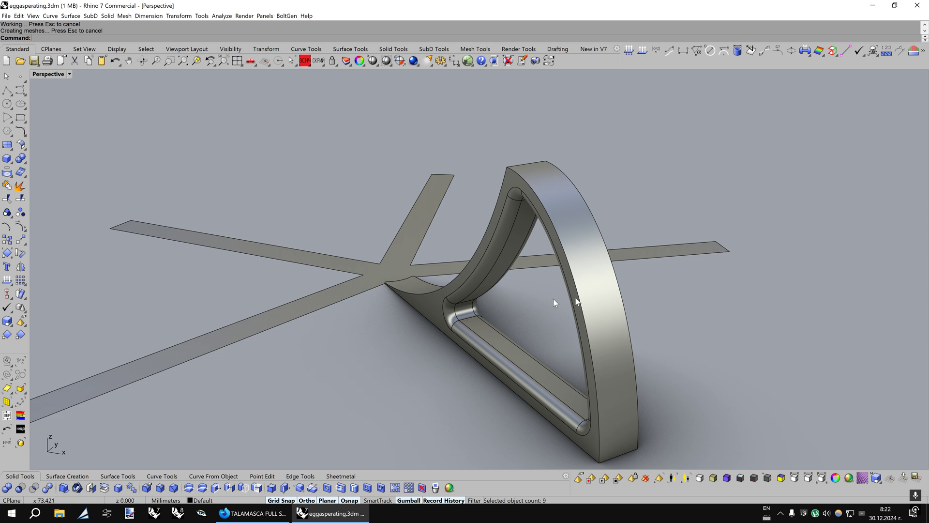
Try to fillet the two outer edges of the leg's arched rib with a 1.4 mm radius, and undo the fillet.
scroll(595, 298, "down", 6)
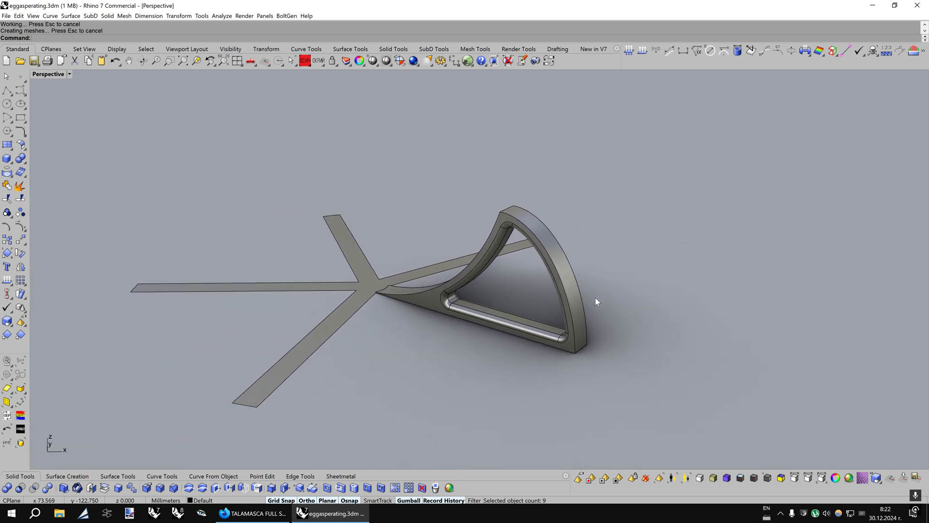
scroll(595, 297, "up", 4)
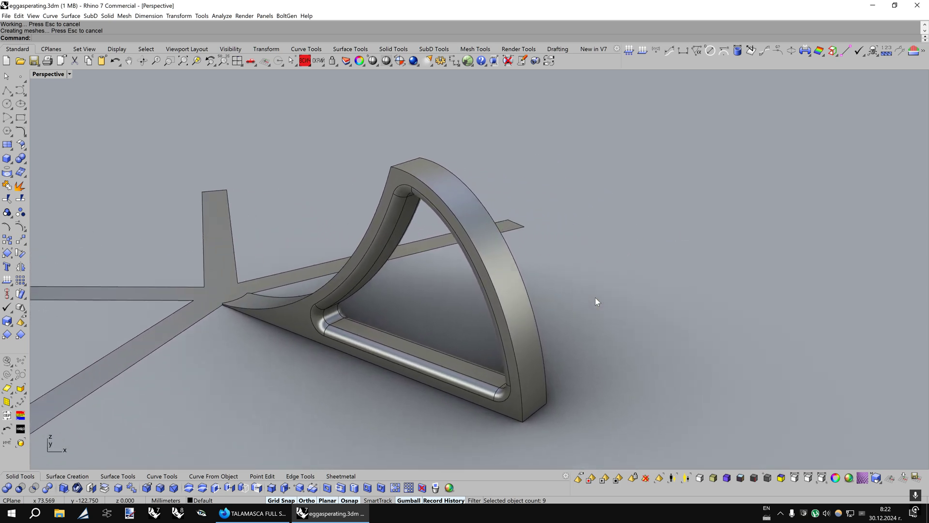
scroll(596, 298, "up", 1)
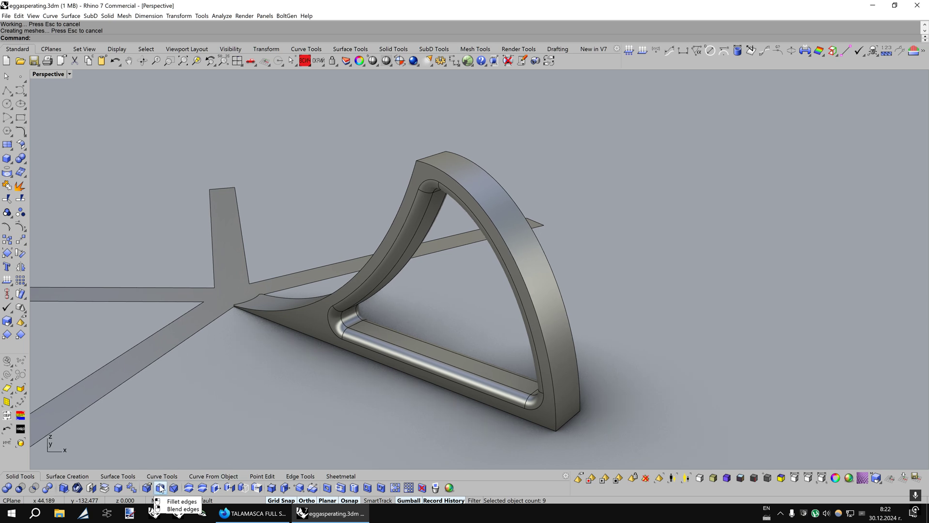
left_click(160, 488)
left_click(515, 264)
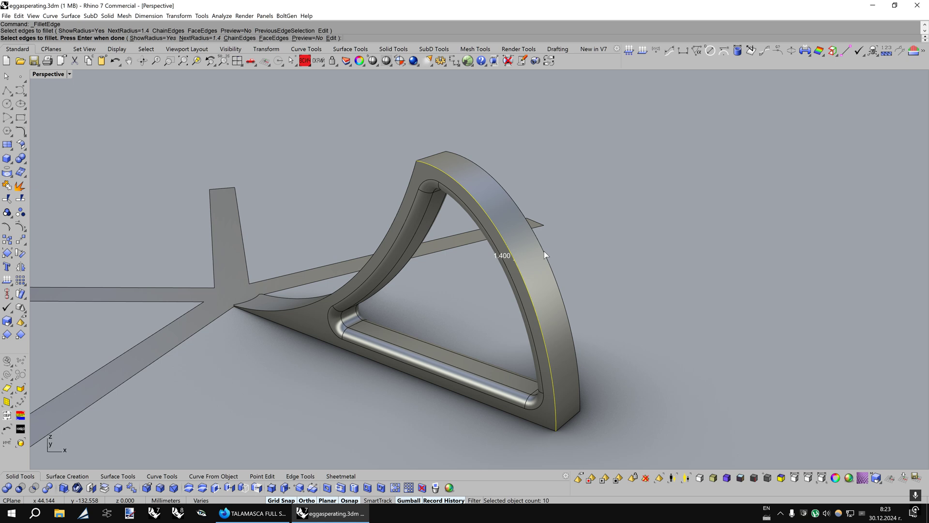
key("Return")
key("Return")
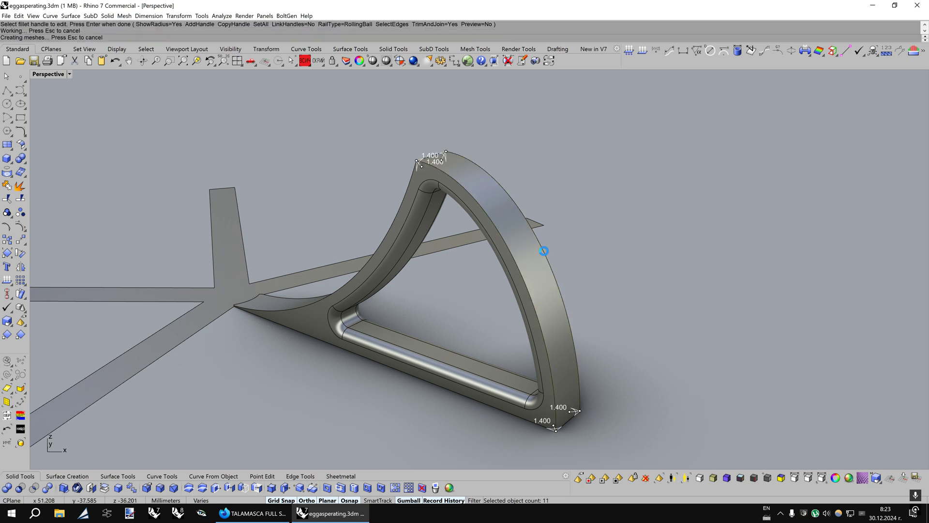
right_click_drag(593, 284, 602, 286)
left_click(121, 59)
Join the filleted leg to the flat star-shaped underside surface.
right_click_drag(633, 203, 686, 235)
left_click(7, 186)
left_click(535, 228)
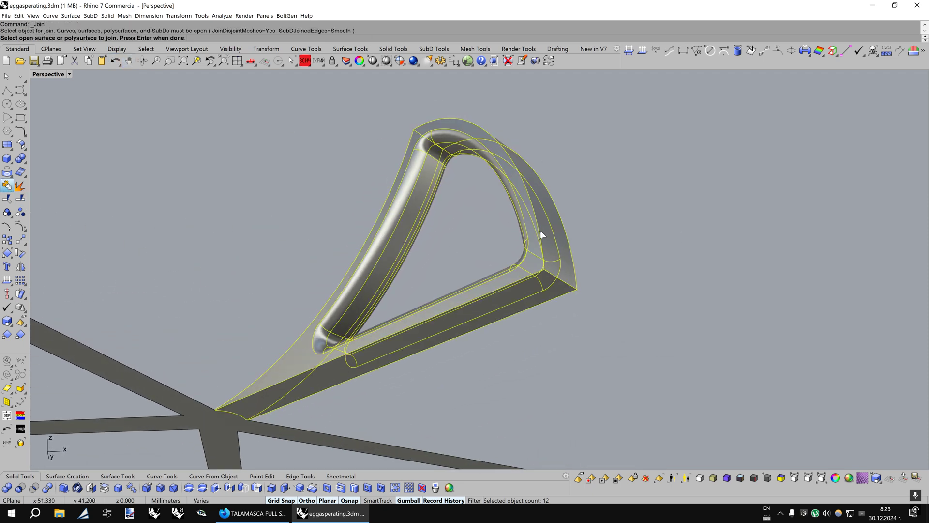
left_click(544, 288)
right_click(545, 288)
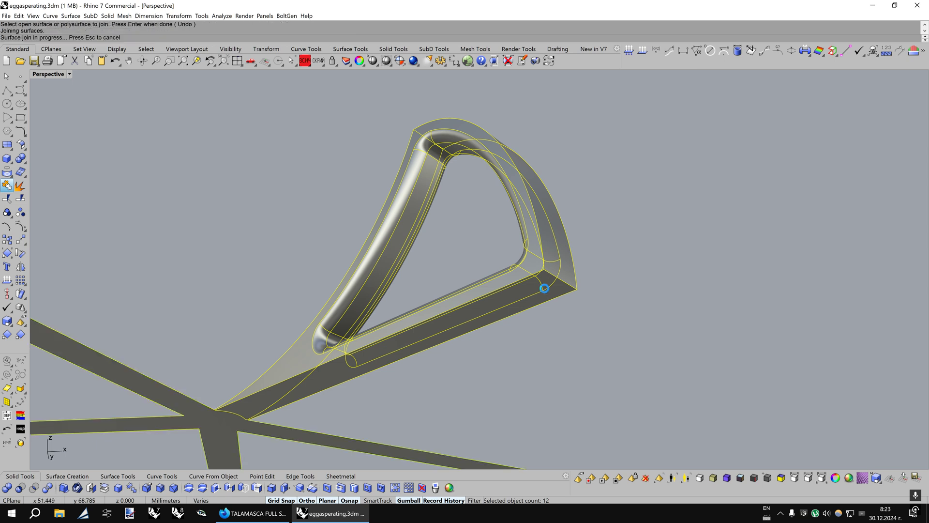
Fillet the two outer edges of the joined leg's arched rib with a 1.4 mm radius.
left_click(160, 488)
left_click(542, 254)
right_click(570, 248)
right_click(571, 248)
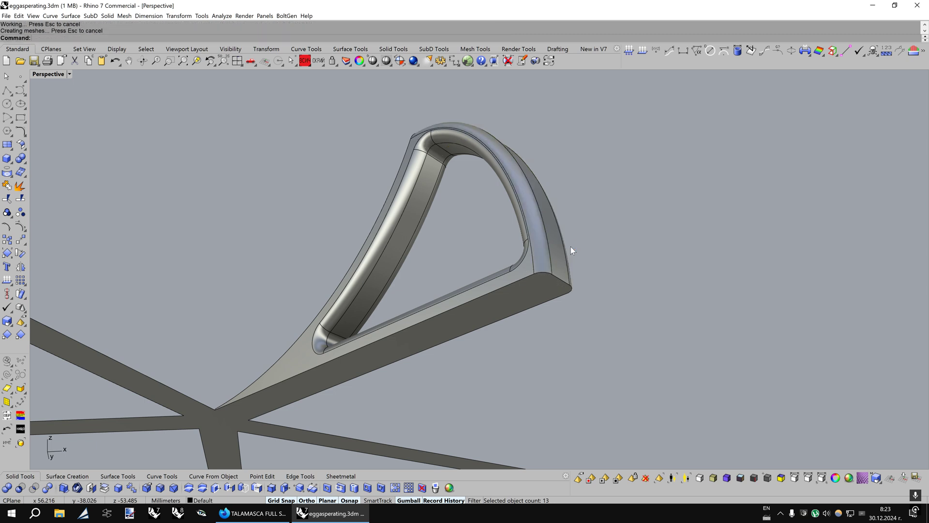
Extract the flat star-shaped underside surface from the filleted leg.
key("Up")
key("Up")
key("Up")
key("Up")
key("Up")
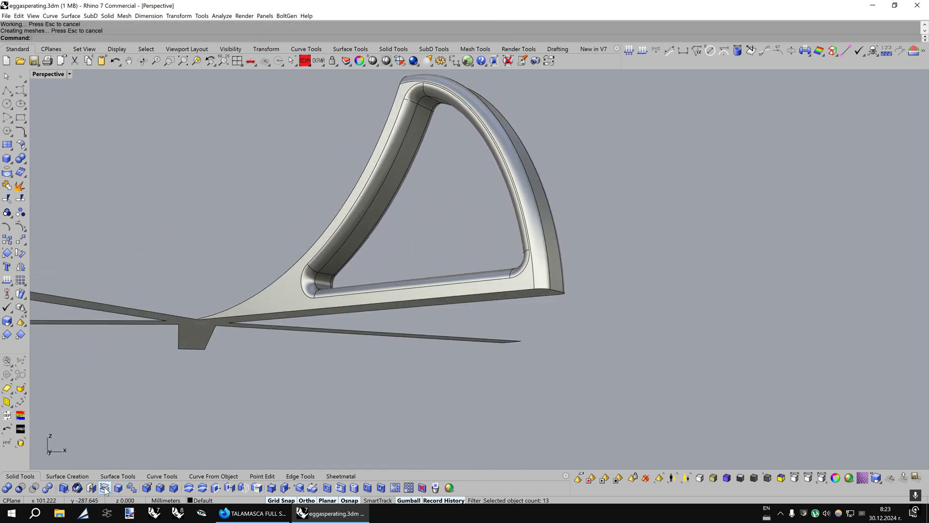
left_click(105, 488)
right_click(486, 300)
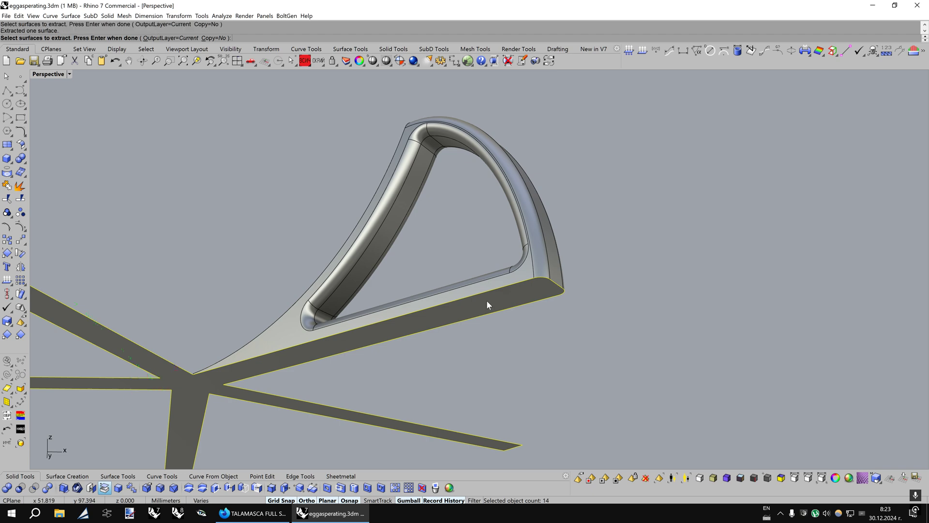
scroll(272, 449, "down", 3)
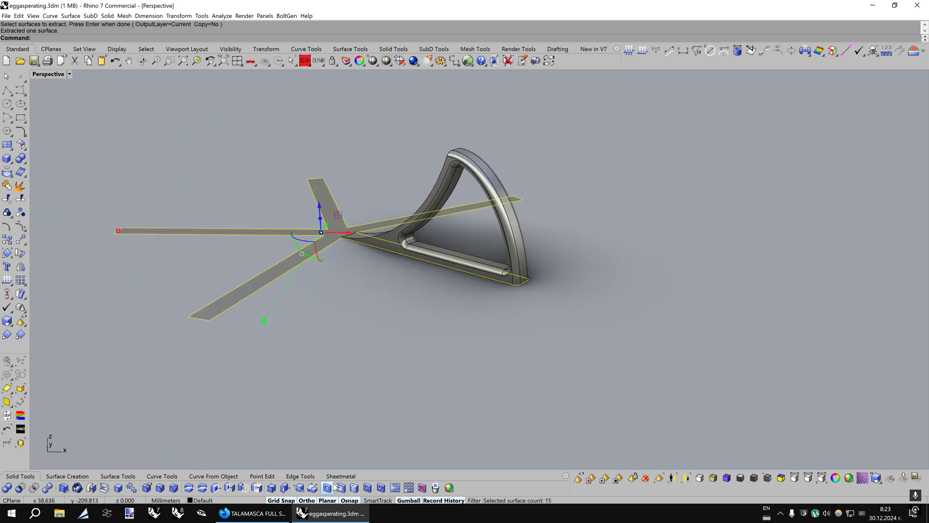
Untrim the outer boundary of the star-shaped underside surface to restore its full plane.
left_click(303, 477)
left_click(184, 488)
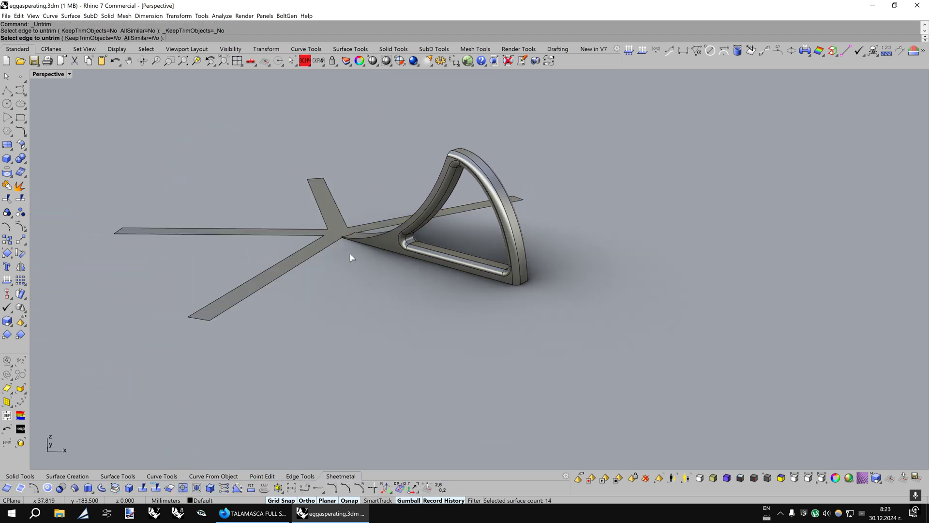
left_click(334, 246)
key("Return")
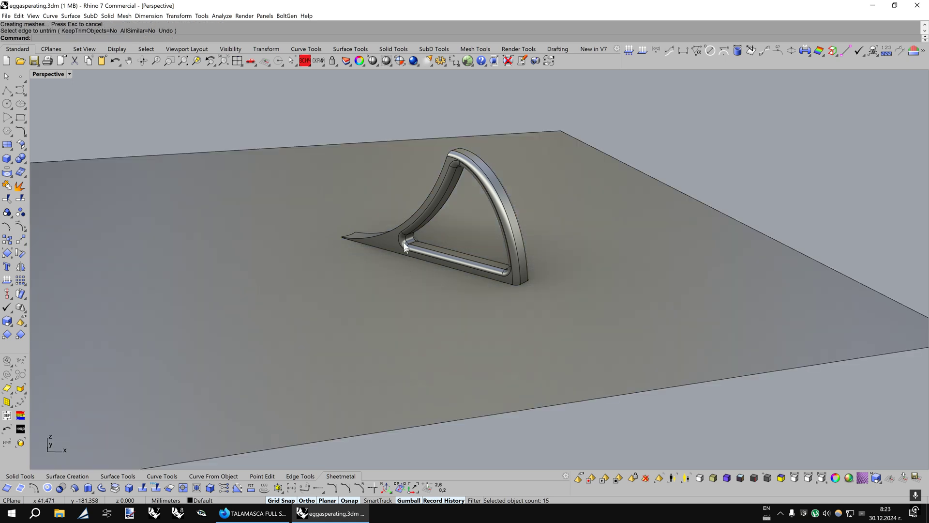
Polar-array the filleted leg around the origin with 5 items over 360 degrees.
left_click(401, 244)
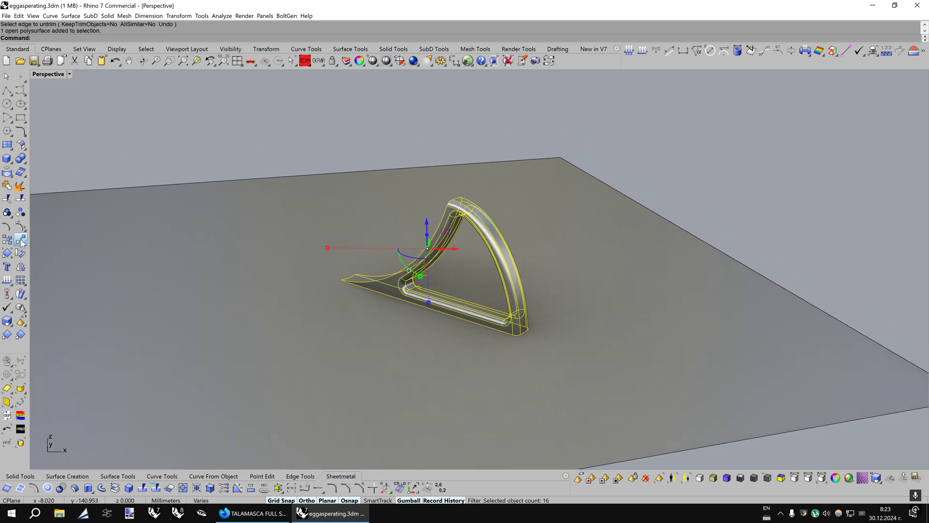
left_click(22, 244)
left_click(62, 272)
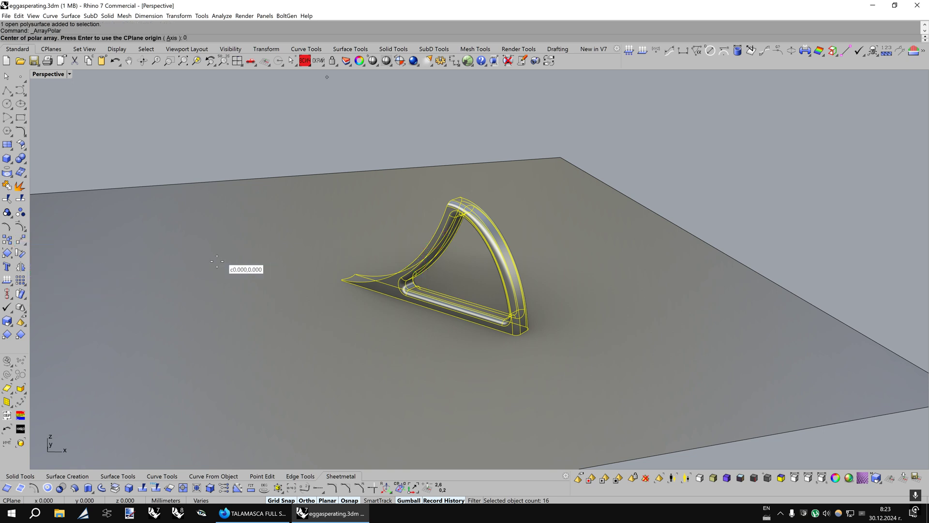
key("Return")
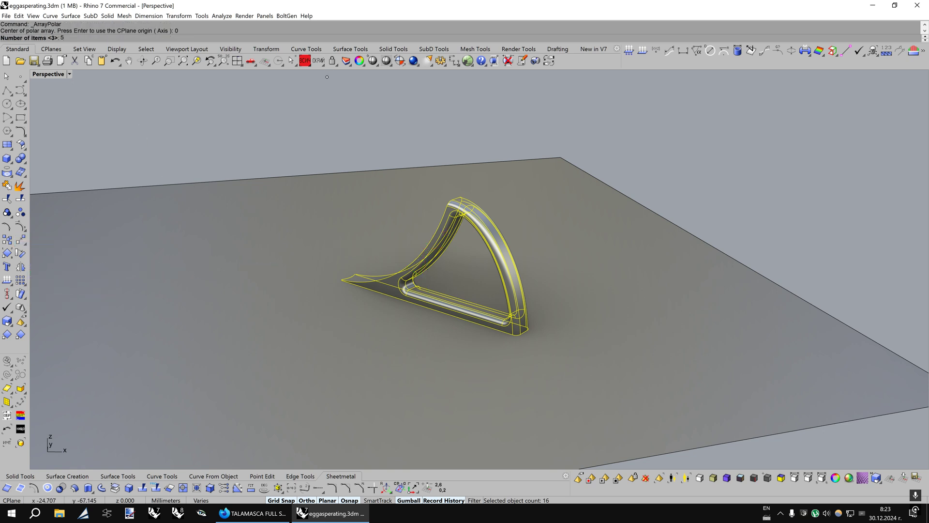
type("5")
key("Return")
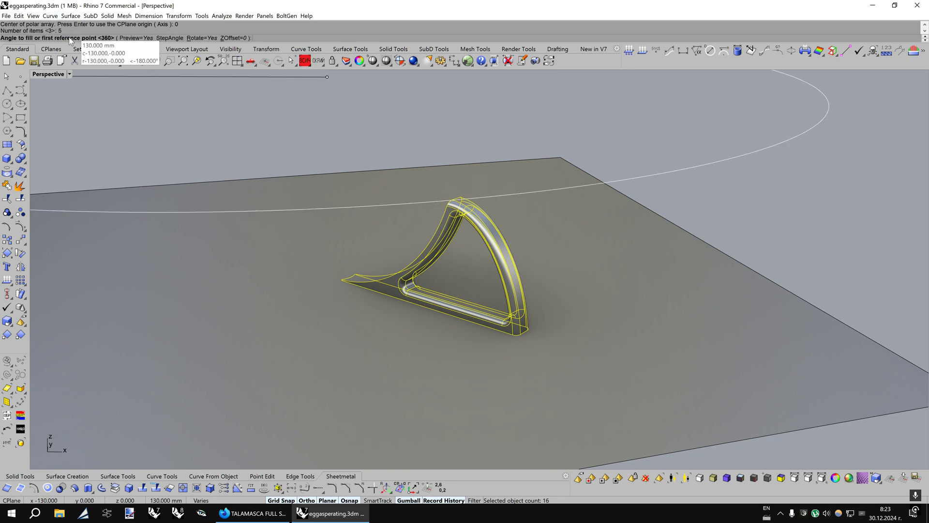
key("Return")
key("Return")
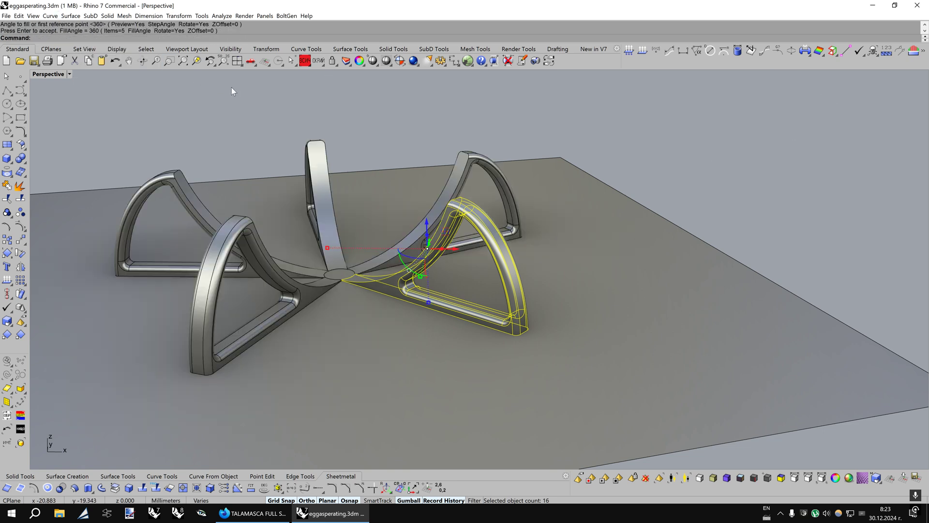
Split the flat plane with the five legs and delete the portion outside their footprint.
key("Escape")
right_click_drag(580, 266, 552, 240)
left_click(540, 231)
left_click(20, 199)
left_click_drag(609, 198, 221, 361)
right_click(221, 361)
left_click(294, 245)
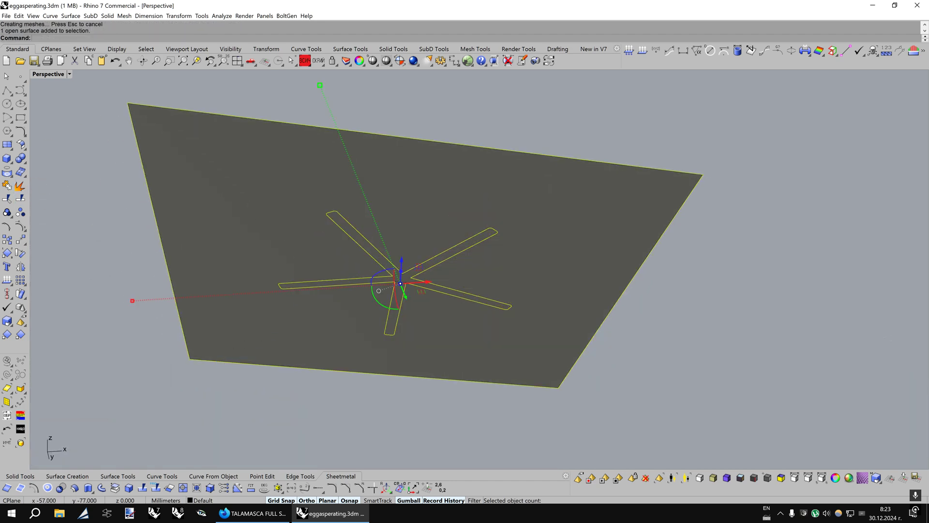
key("Delete")
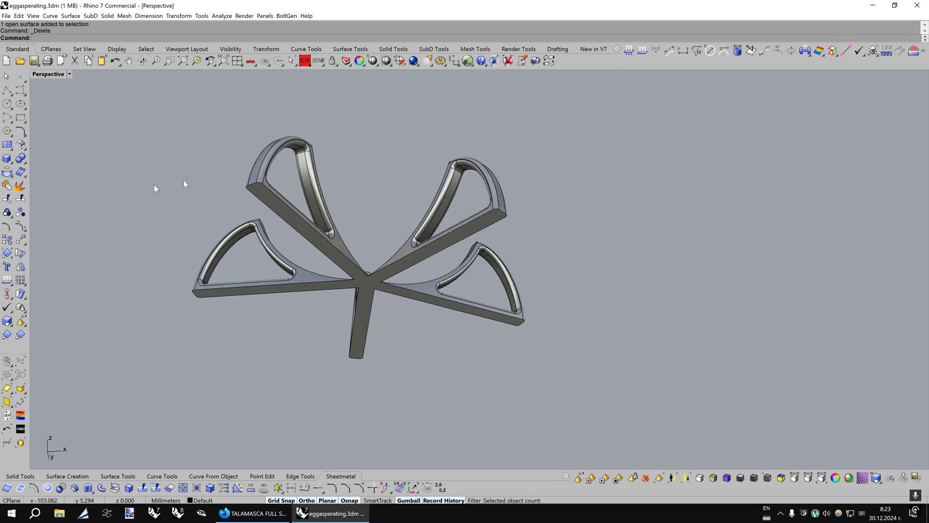
Join the five legs and the star-shaped underside surface into one polysurface.
left_click_drag(551, 145, 160, 364)
left_click(7, 186)
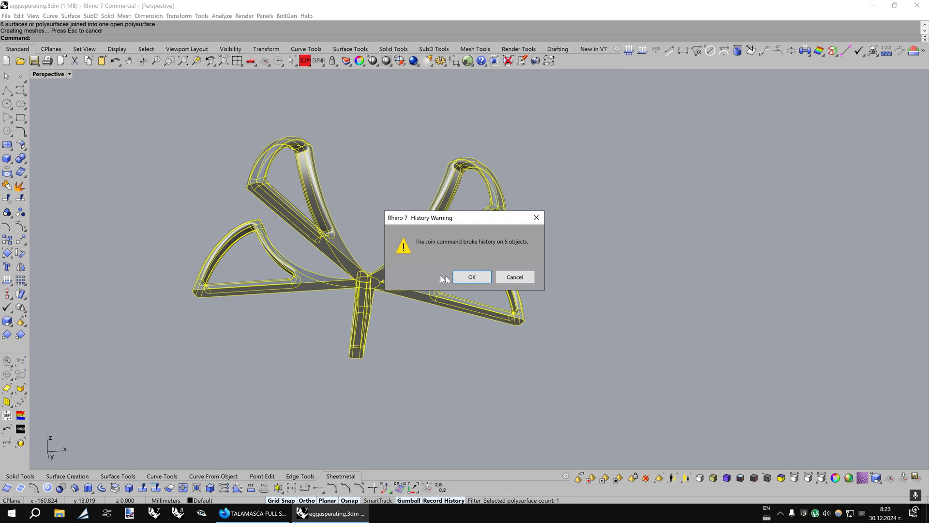
left_click(484, 274)
left_click(626, 273)
right_click_drag(625, 274, 606, 256)
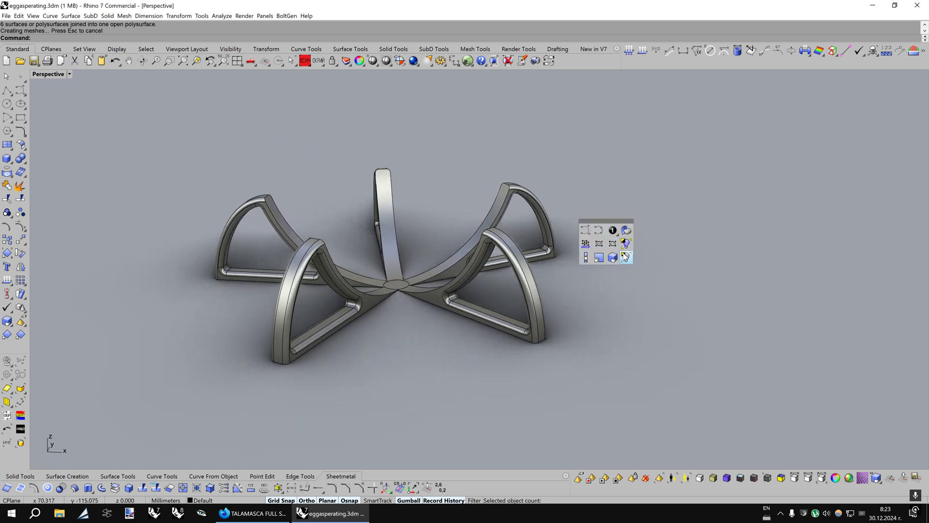
Unhide the egg body and examine where it meets the centre of the base.
left_click(625, 256)
scroll(509, 299, "up", 10)
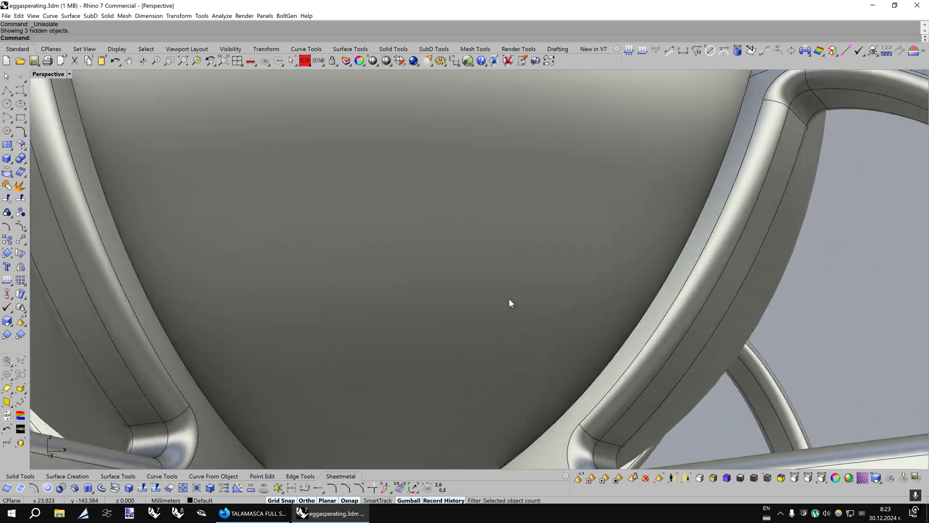
right_click_drag(509, 299, 507, 300, "shift")
scroll(452, 338, "up", 3)
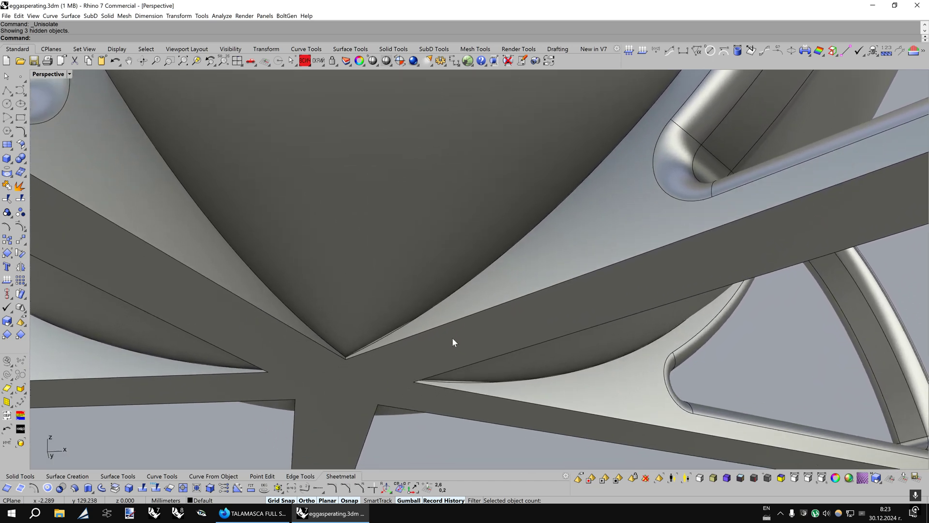
scroll(452, 339, "up", 6)
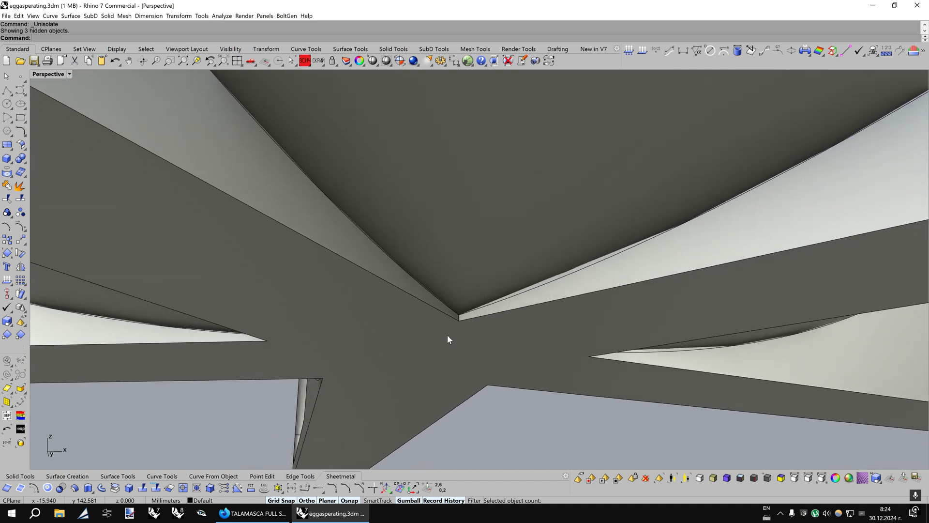
scroll(509, 323, "up", 8)
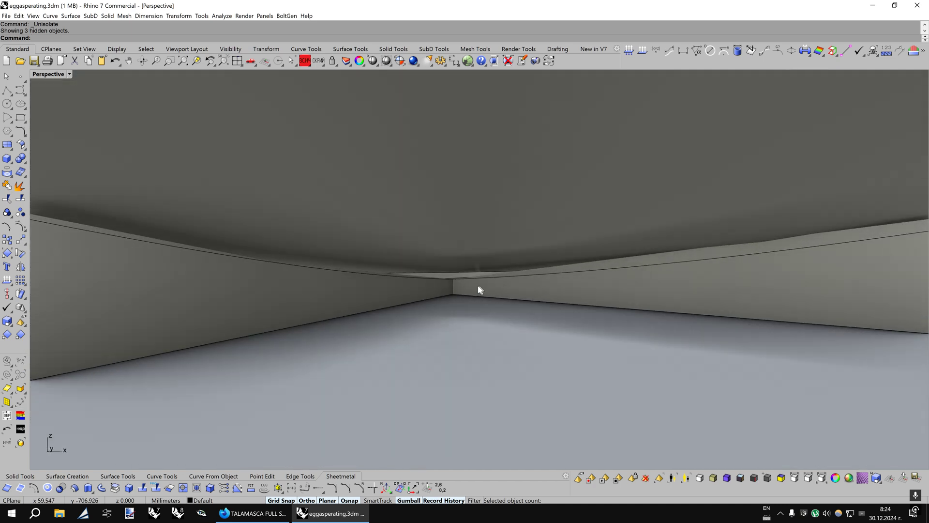
scroll(479, 278, "down", 6)
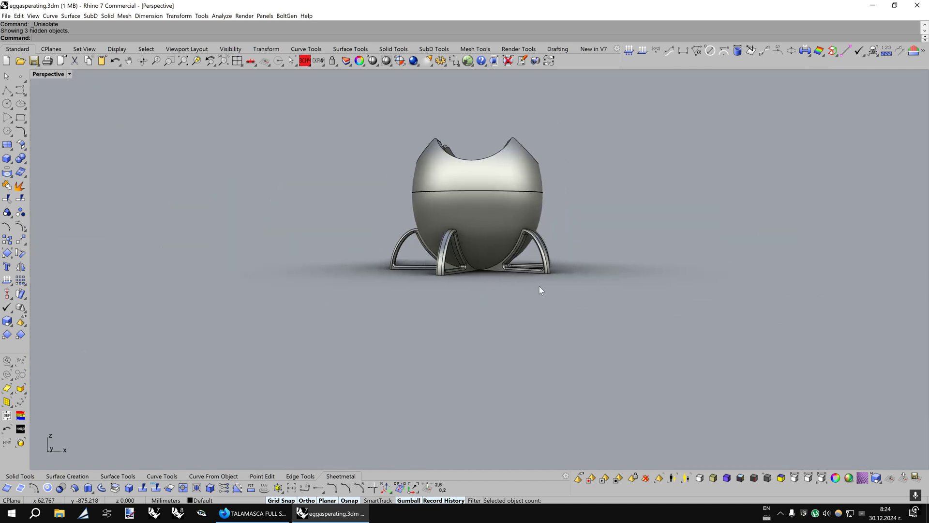
Isolate the joined five-legged base from the egg body.
scroll(537, 287, "up", 4)
left_click(530, 274)
middle_click(532, 312)
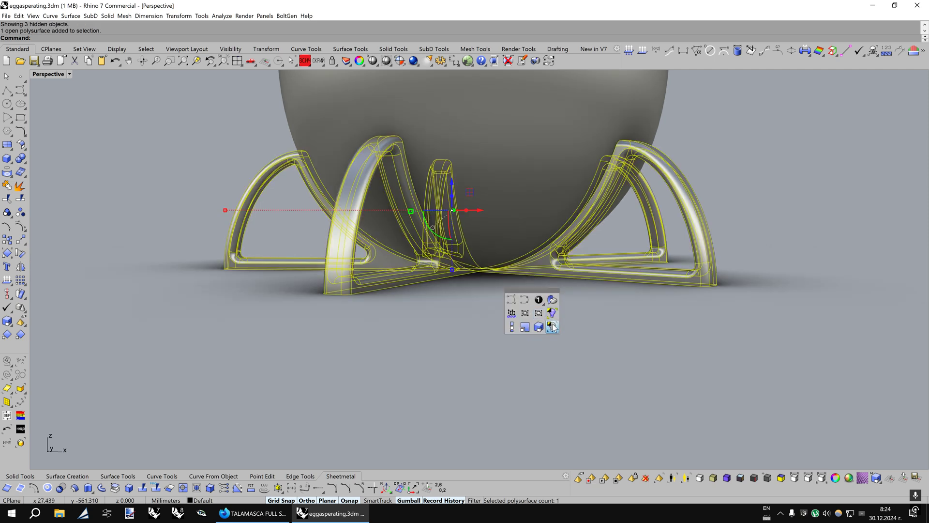
left_click(551, 325)
left_click(552, 327)
right_click_drag(506, 344, 447, 372)
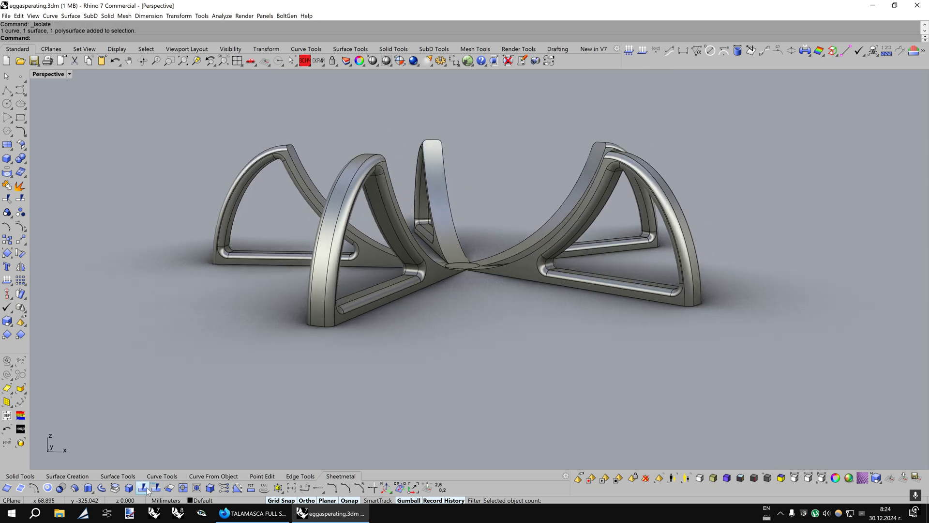
Extract the two side faces of one leg and the star-shaped underside face from the base.
left_click(117, 488)
right_click_drag(484, 298, 431, 305)
scroll(428, 288, "up", 3)
scroll(428, 287, "up", 1)
left_click(407, 277)
left_click(520, 276)
right_click_drag(576, 275, 488, 283)
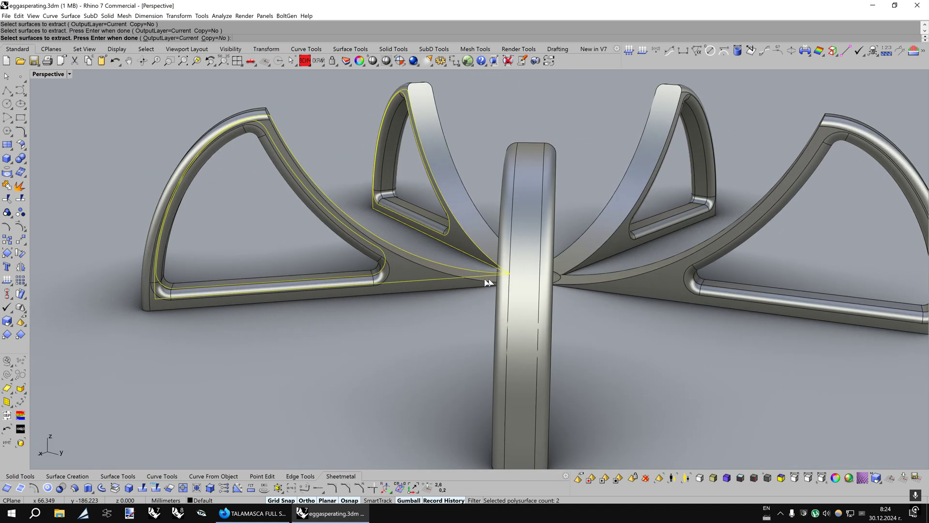
left_click(414, 277)
right_click_drag(414, 271, 460, 317)
left_click(371, 296)
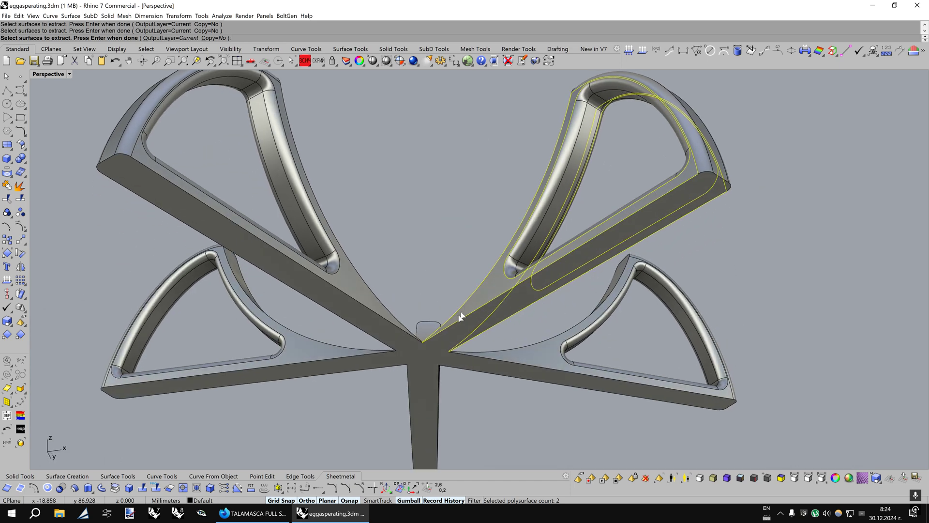
left_click(431, 353)
key("Return")
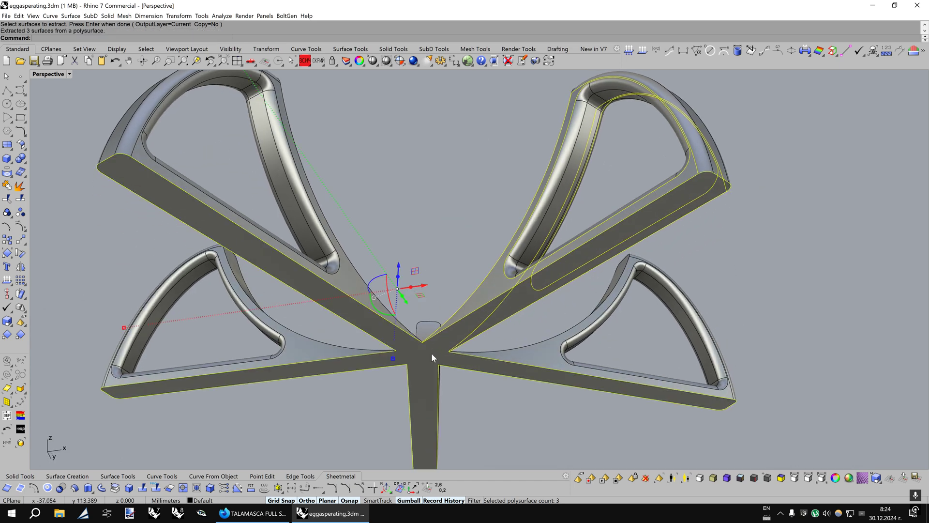
Extract and delete the same leg's concave egg-facing face, and delete the other four legs with the central disc.
left_click(332, 243)
right_click_drag(387, 255, 628, 376)
left_click(698, 318)
scroll(565, 159, "up", 3)
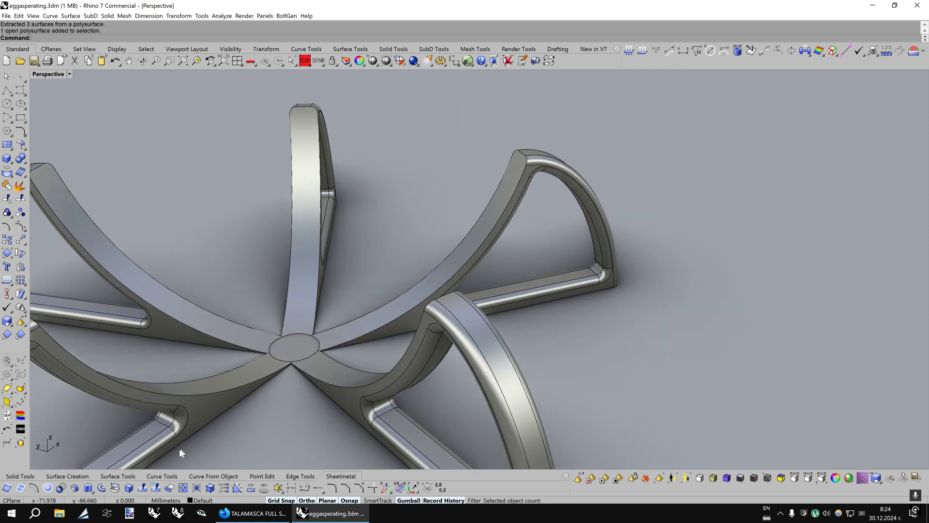
left_click(129, 487)
left_click(382, 319)
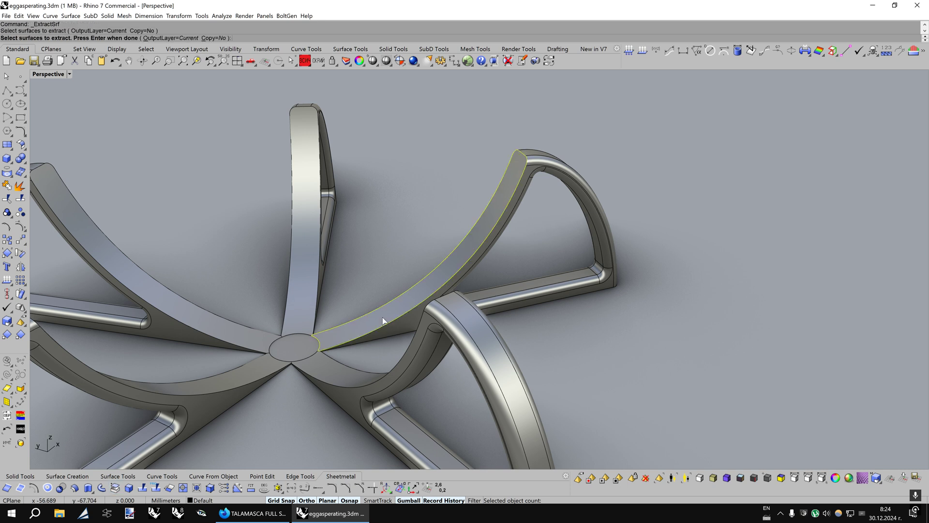
key("Return")
key("Delete")
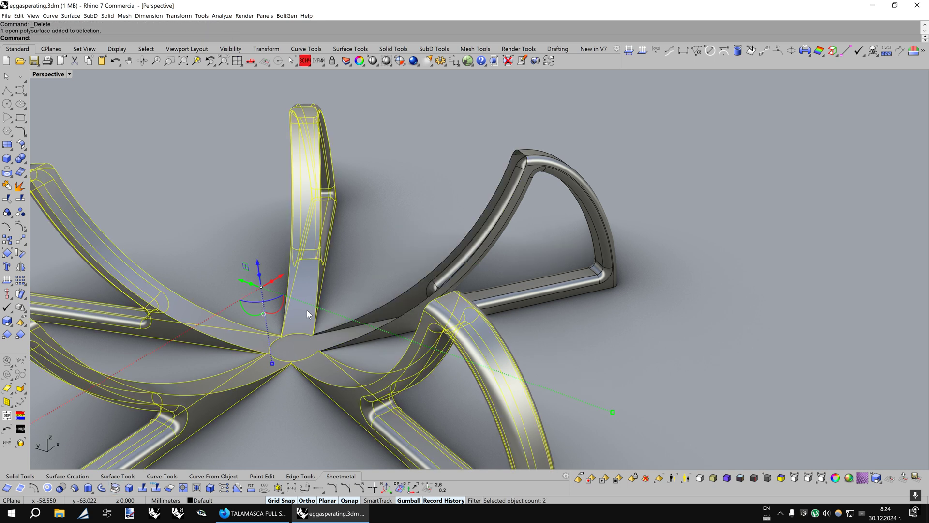
key("Delete")
right_click_drag(480, 339, 397, 373)
Untrim the outer boundaries of the remaining leg's two side surfaces, keeping the triangular opening.
left_click(128, 487)
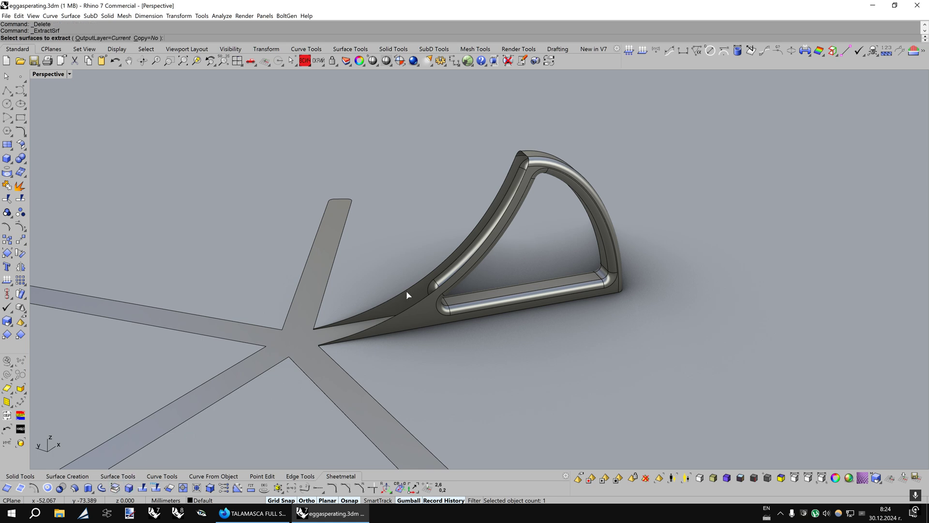
key("Escape")
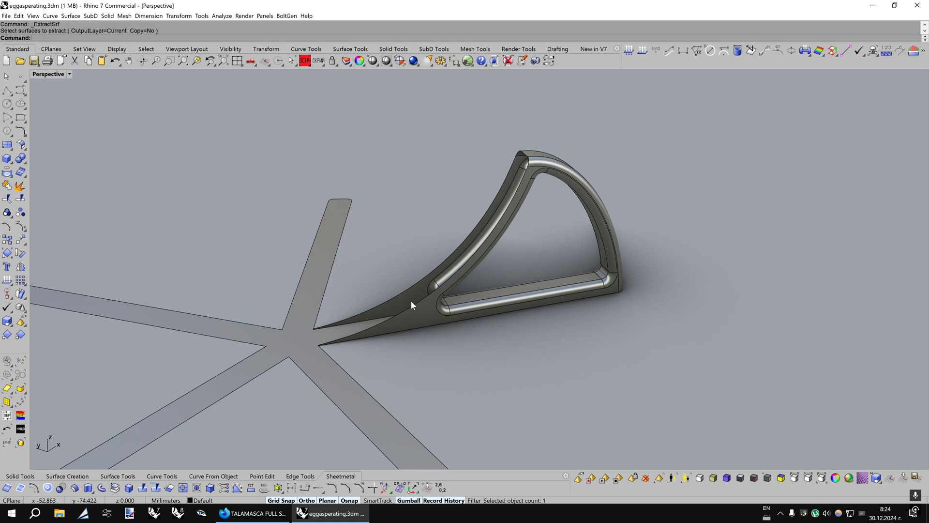
left_click(183, 488)
left_click(380, 309)
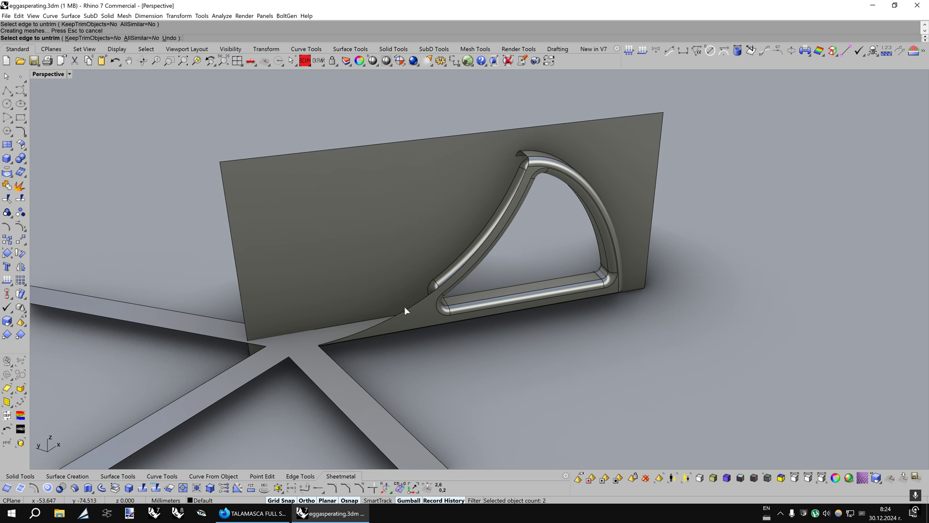
left_click(408, 307)
right_click_drag(401, 317, 450, 355)
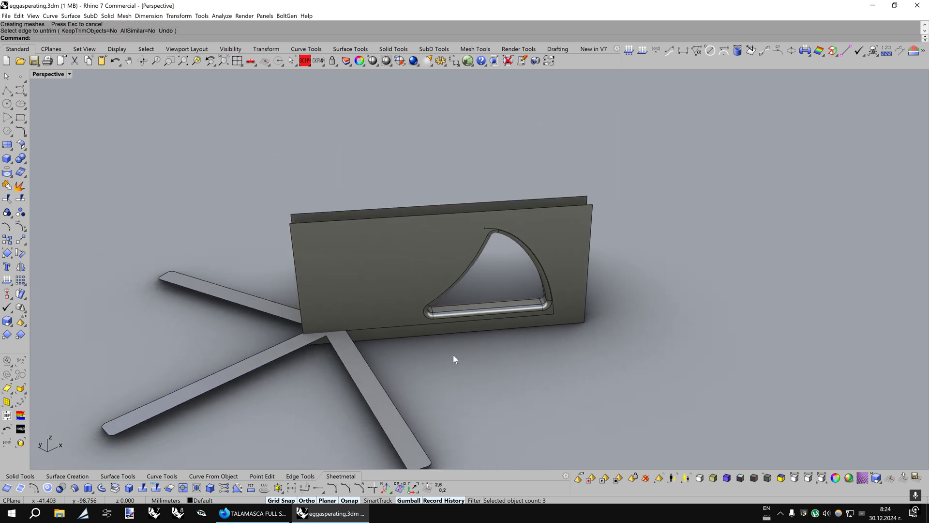
Split one side surface of the leg along an isocurve at the star's inner corner and delete the strip beyond the centre.
key("Home")
key("Home")
scroll(488, 348, "up", 5)
key("ctrl+alt+w")
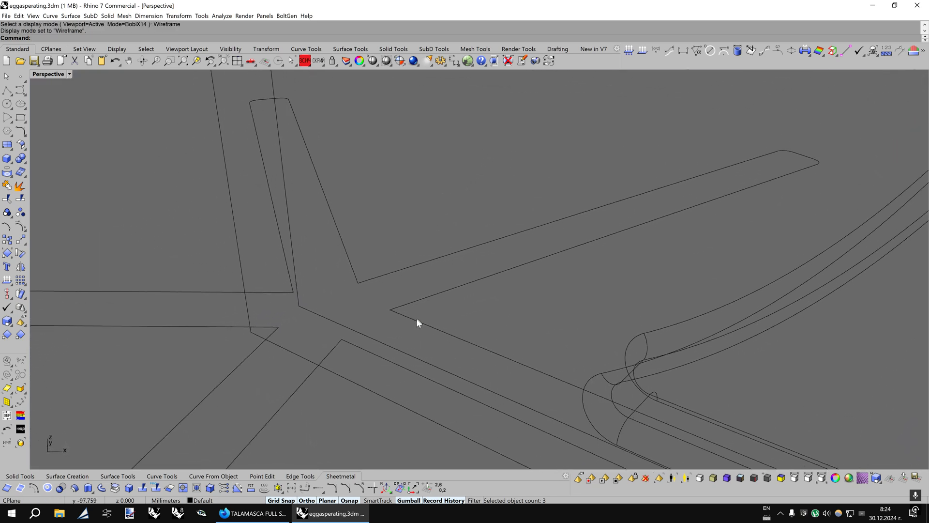
key("ctrl+alt+s")
left_click(373, 370, "shift")
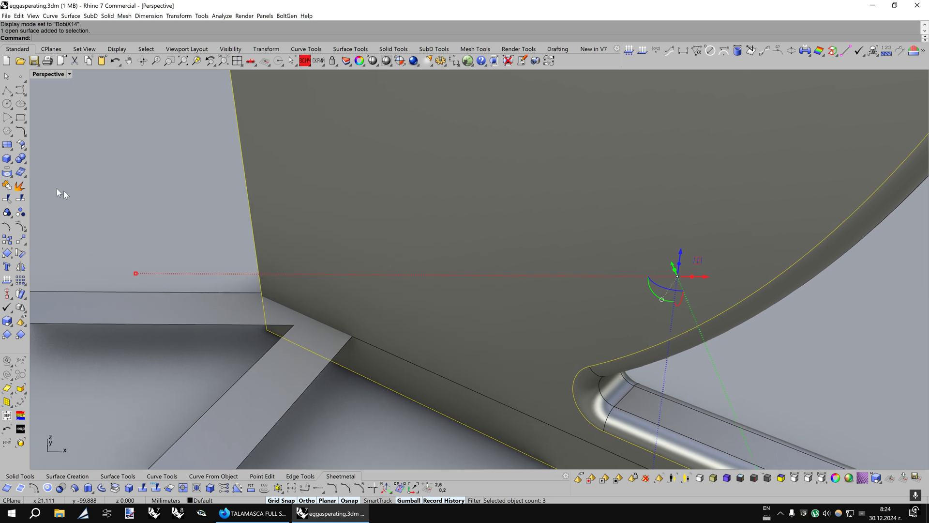
left_click(12, 200)
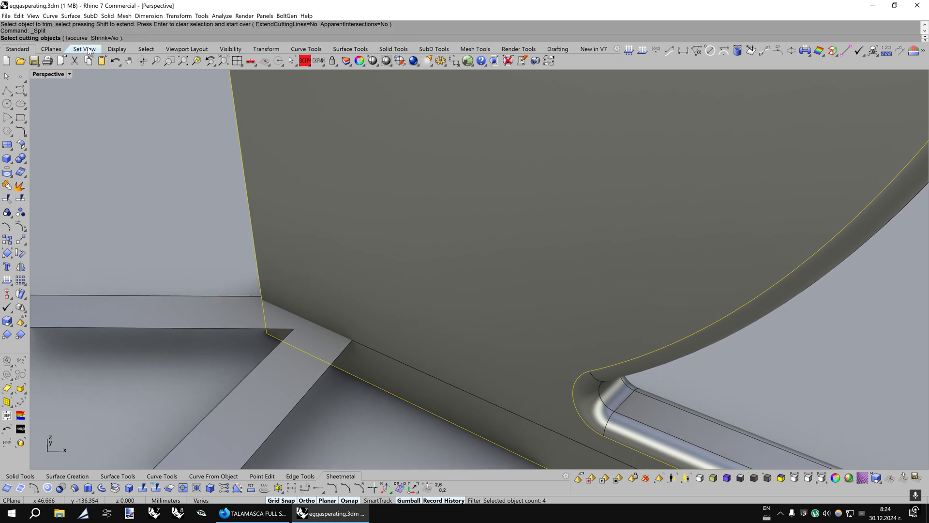
left_click(78, 39)
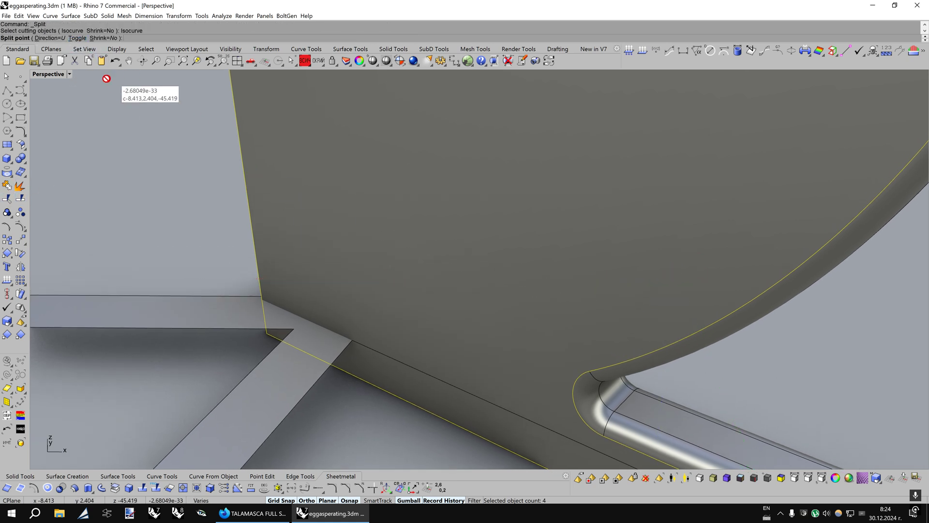
left_click(81, 40)
left_click(352, 340)
key("Return")
left_click(284, 248)
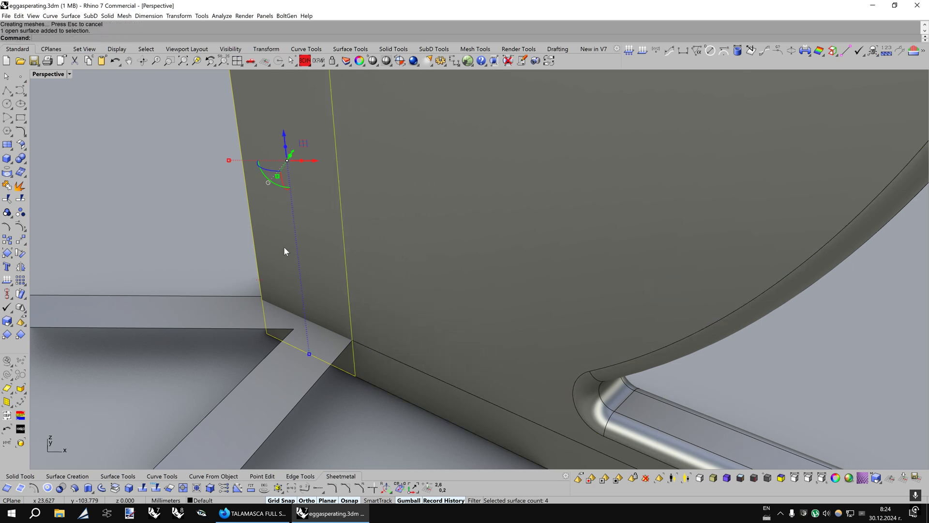
key("Delete")
Split the leg's opposite side surface along an isocurve at its inner star corner and delete the excess strip.
scroll(284, 248, "down", 10)
right_click_drag(284, 247, 382, 292)
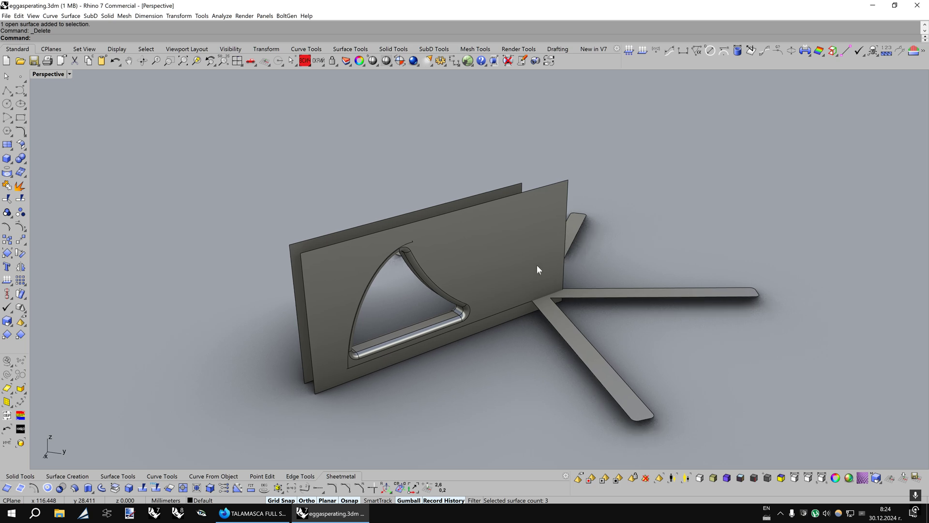
left_click(537, 265)
scroll(639, 269, "up", 4)
left_click(19, 200)
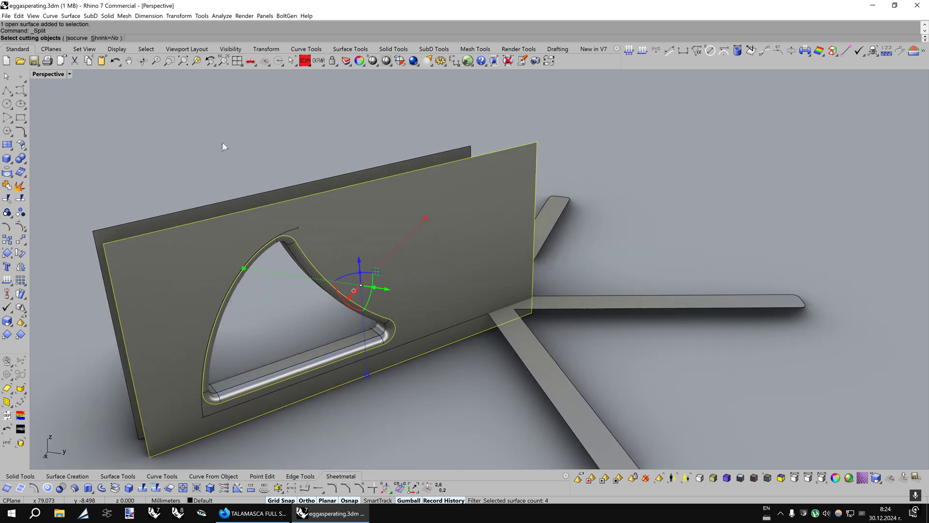
left_click(77, 38)
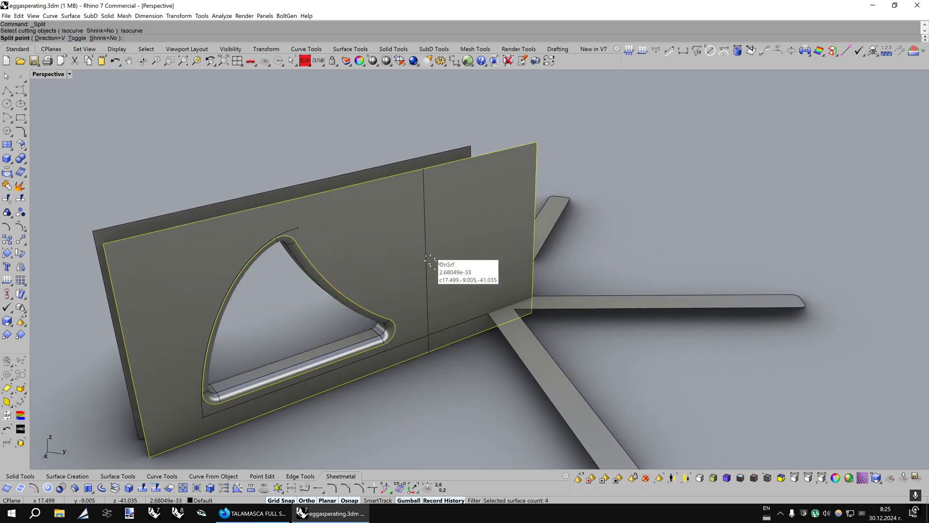
left_click(502, 268)
key("Return")
left_click(510, 180)
key("Delete")
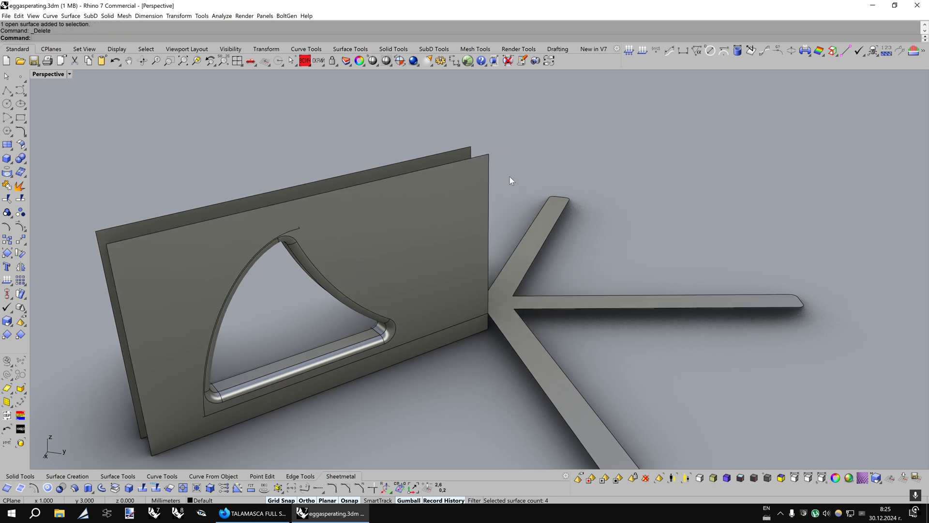
Create a horizontal cutting plane from a leg-tip endpoint of the star-shaped underside and widen it across both side surfaces.
right_click_drag(510, 178, 616, 206)
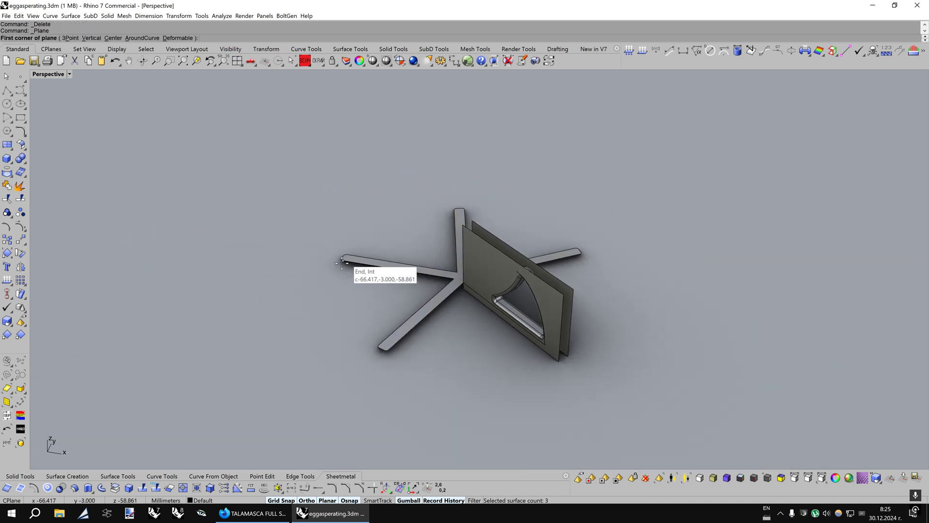
left_click(342, 261)
left_click(817, 247)
left_click(614, 245)
left_click_drag(641, 213, 605, 300)
Trim away the parts of the two side surfaces below the horizontal plane, then delete the plane.
left_click(7, 199)
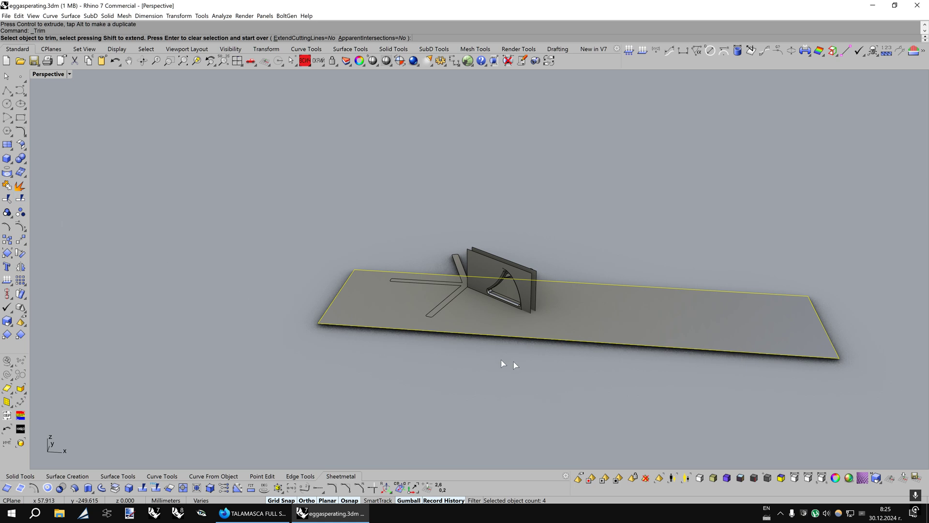
scroll(544, 352, "up", 5)
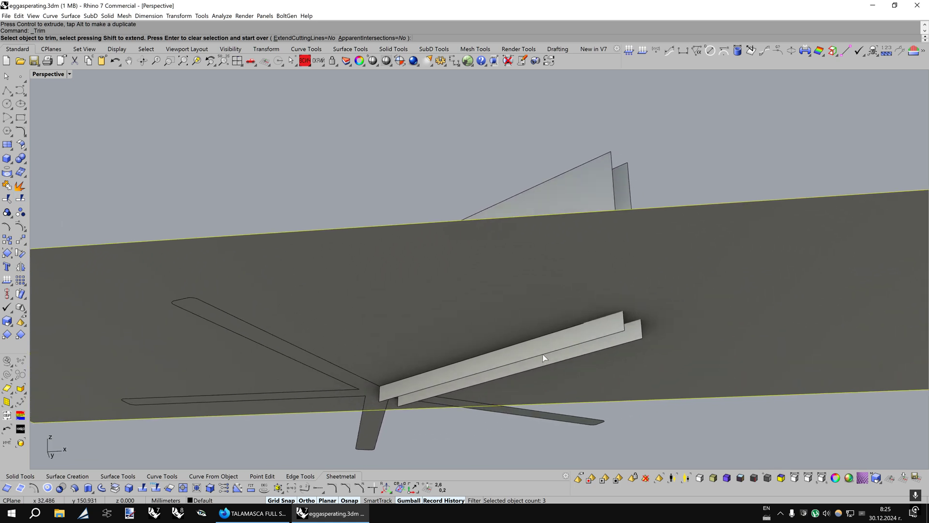
left_click(542, 359)
key("Return")
scroll(547, 367, "down", 5)
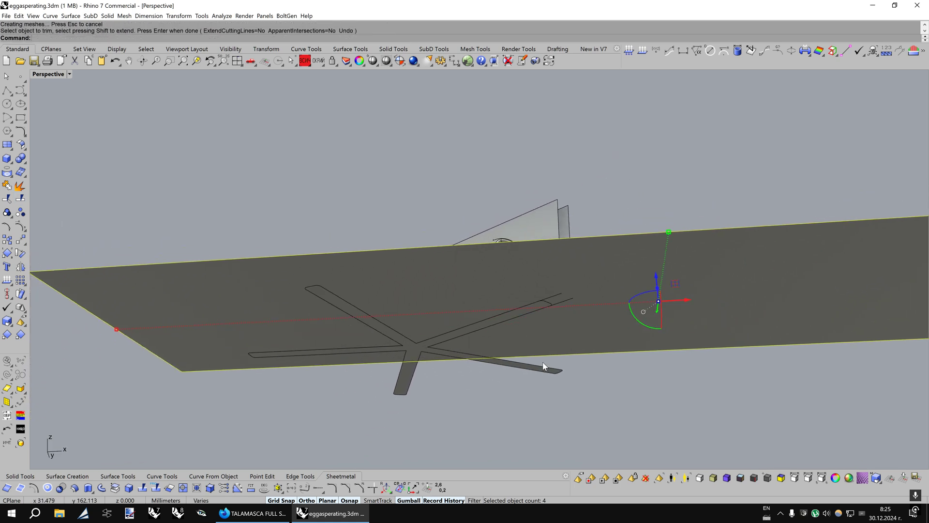
key("Delete")
Try to join the filleted opening polysurface with the leg's side surface.
right_click_drag(543, 363, 579, 316)
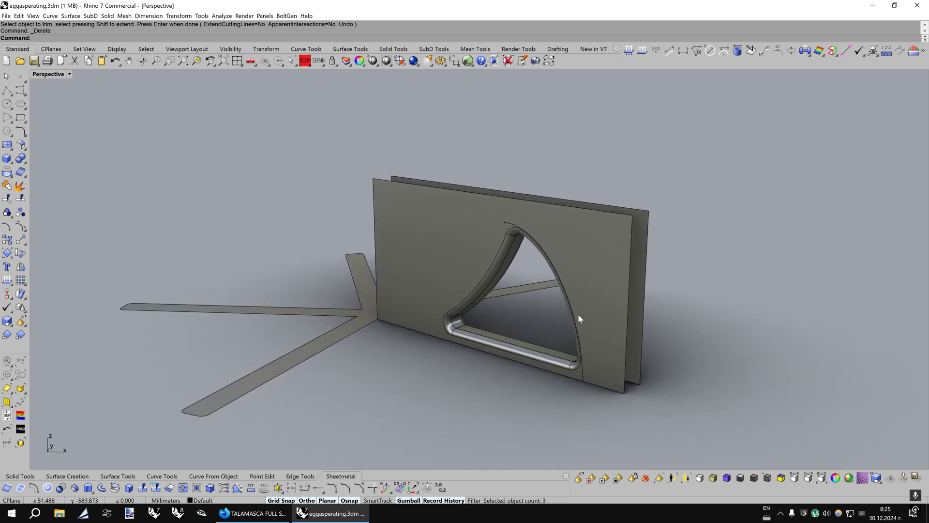
left_click(475, 303)
left_click(7, 185)
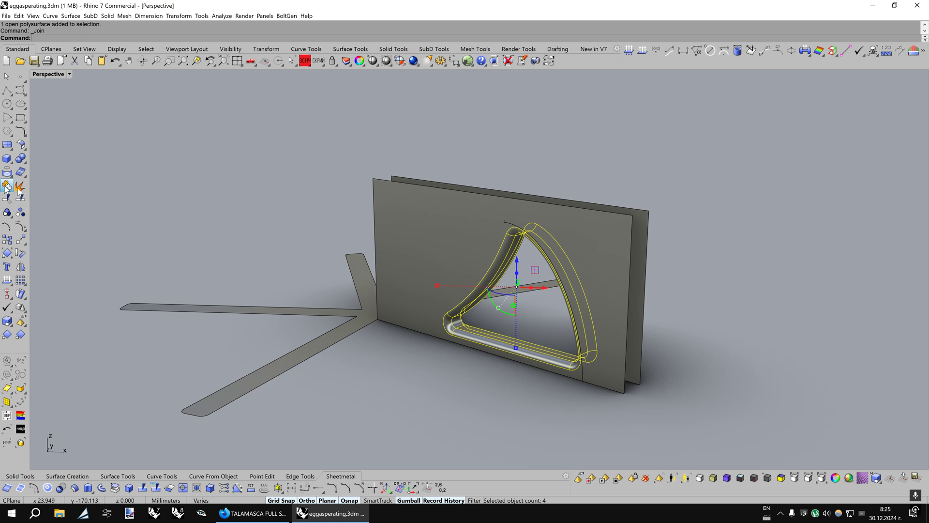
left_click(581, 234)
key("Return")
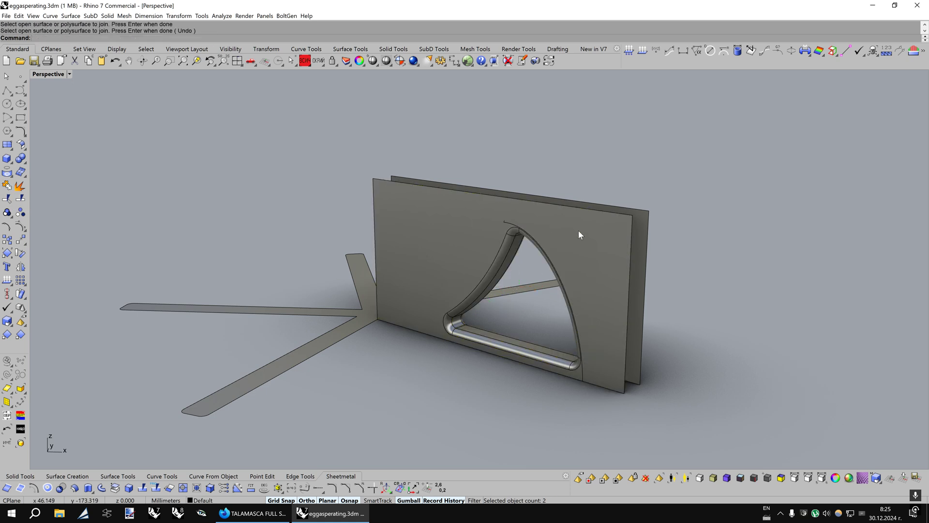
Unhide the egg body, split both leg side surfaces with it, and delete the portions inside the egg.
left_click_drag(643, 221, 616, 224)
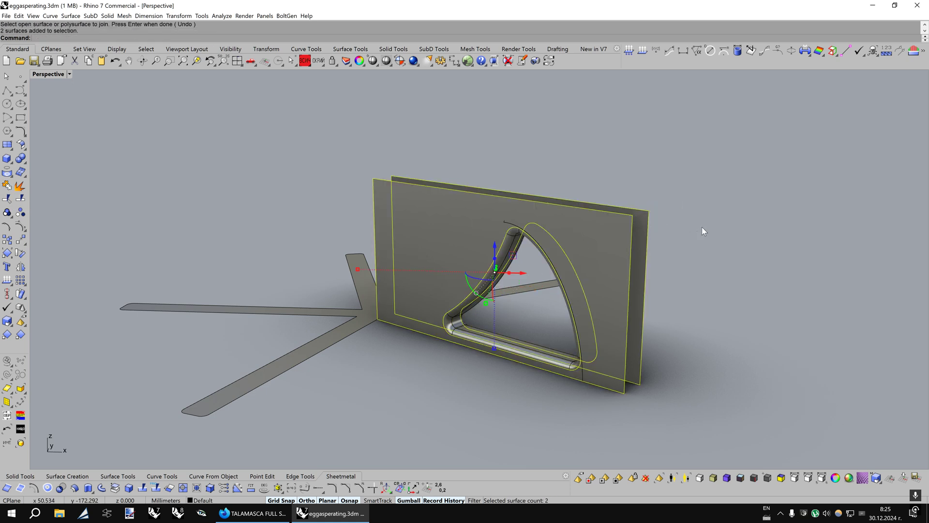
left_click(721, 242)
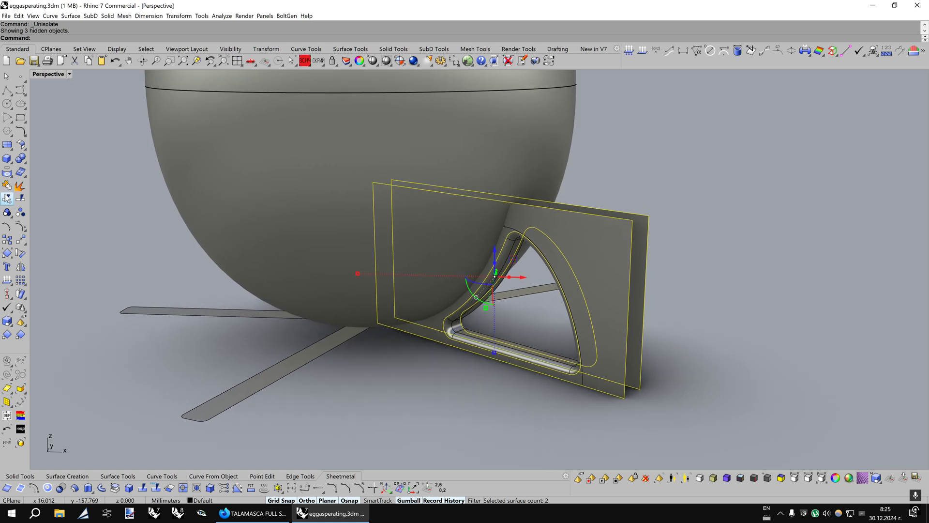
left_click(20, 200)
left_click(448, 157)
key("Return")
left_click_drag(661, 233, 622, 252, "ctrl")
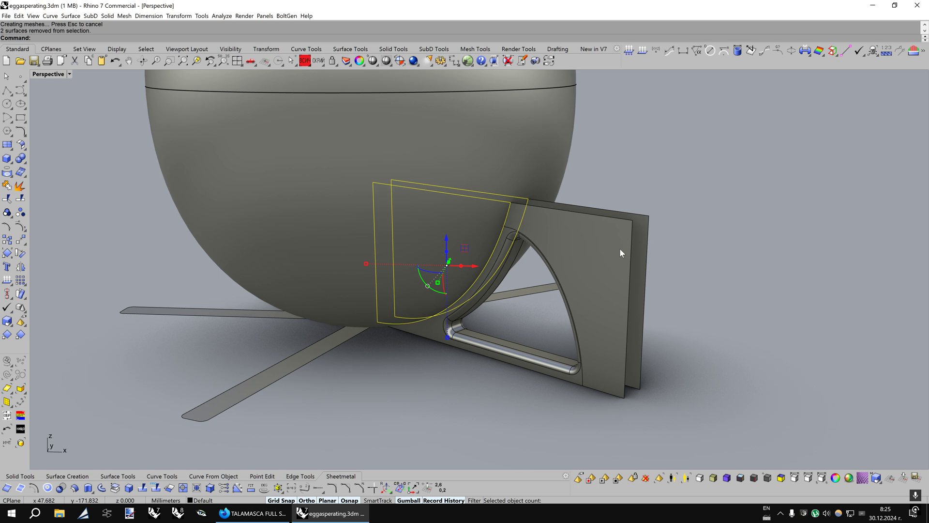
key("Delete")
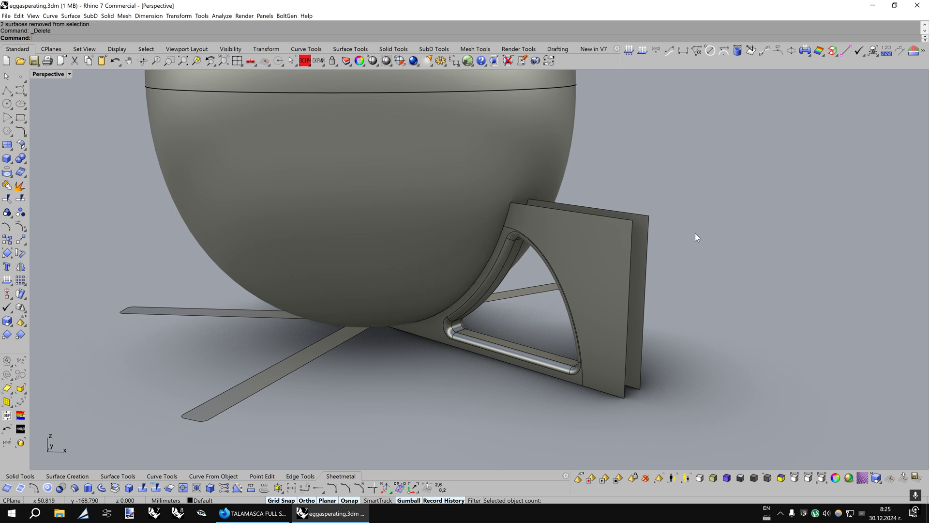
Isolate the leg's two side surfaces and its filleted opening from the egg body and star underside.
right_click_drag(545, 268, 662, 229)
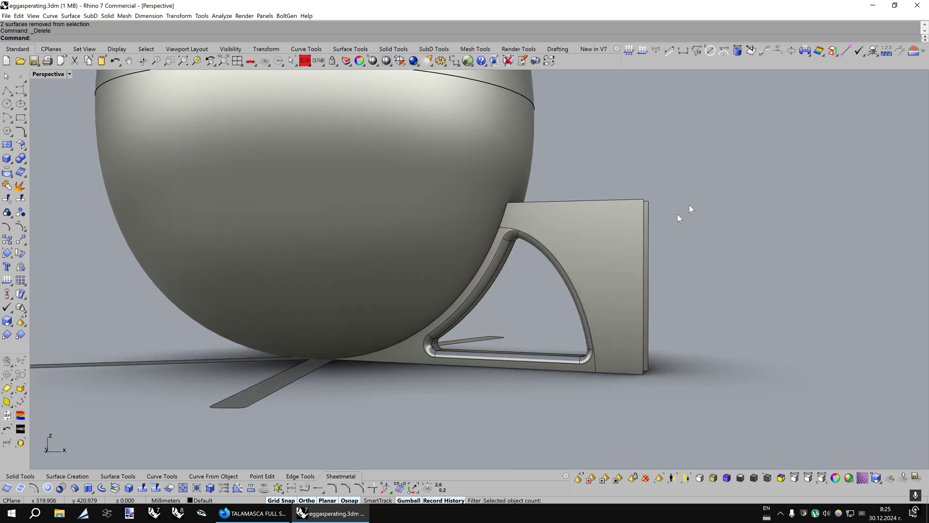
left_click_drag(553, 310, 553, 310)
middle_click(725, 305)
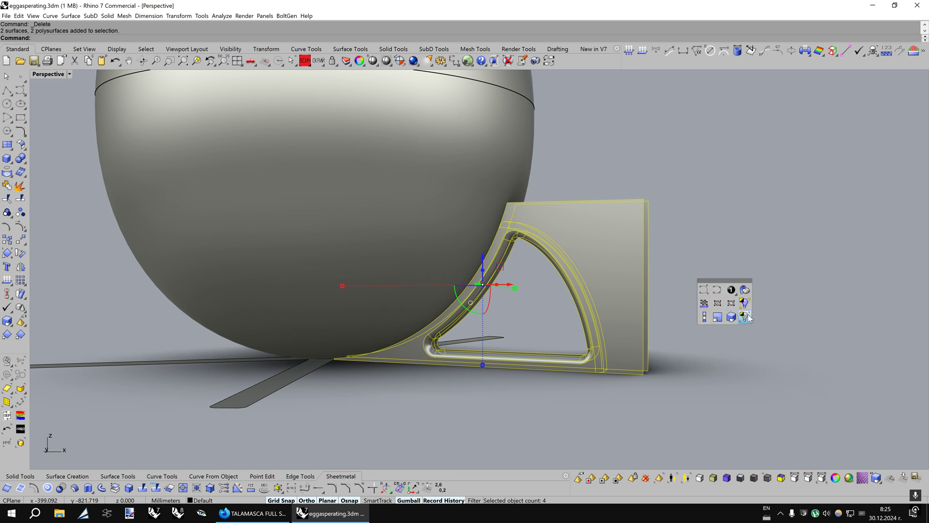
left_click(749, 318)
left_click(748, 314)
scroll(616, 272, "up", 1)
right_click_drag(616, 273, 603, 245)
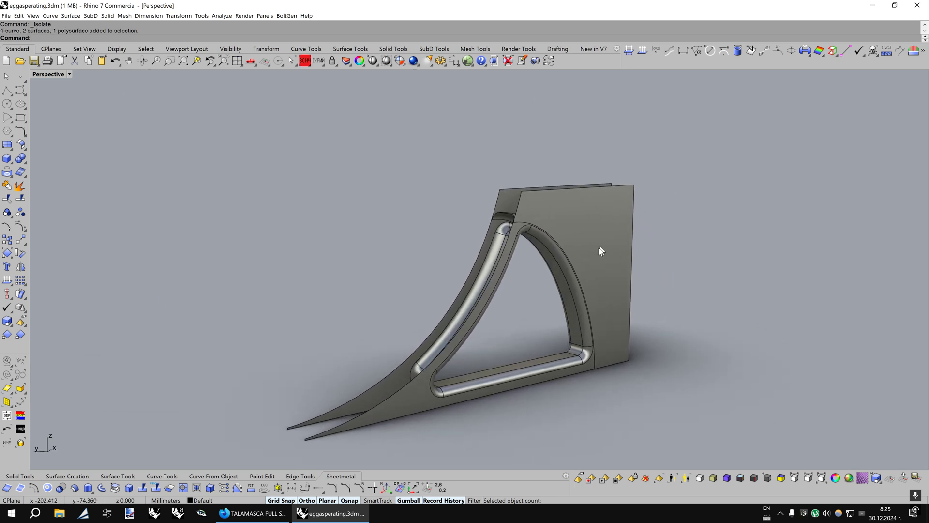
Extract the leg's arched outer face and its two adjoining edge fillets from the polysurface.
scroll(587, 254, "up", 5)
scroll(586, 254, "up", 4)
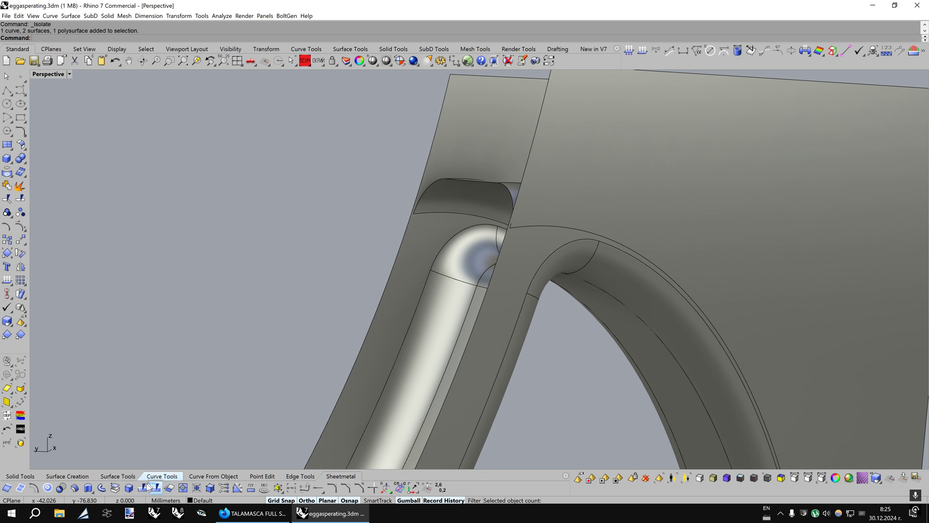
left_click(116, 492)
right_click_drag(432, 315, 494, 276)
left_click(556, 224)
left_click(507, 205)
left_click(449, 207)
key("Return")
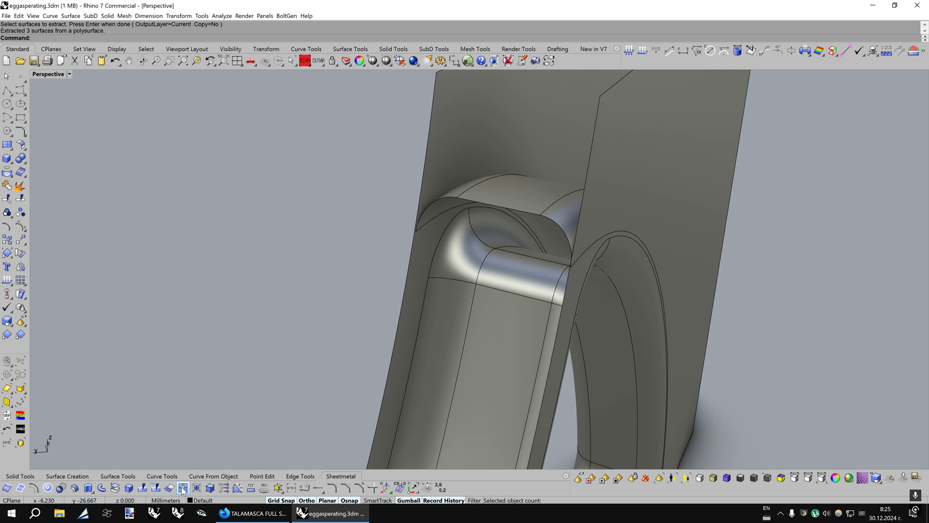
Untrim the upper ends of the extracted arched outer face and its two edge fillets.
left_click(183, 488)
left_click(442, 199)
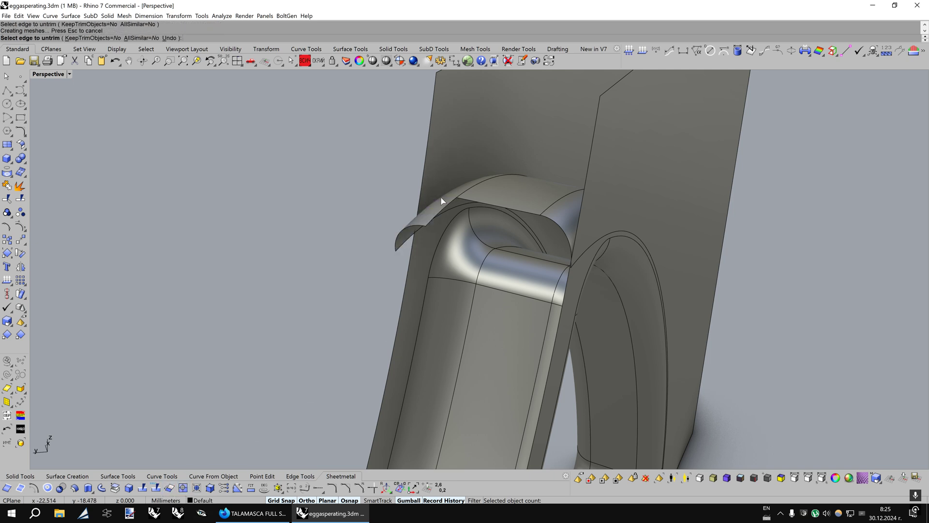
left_click(401, 236)
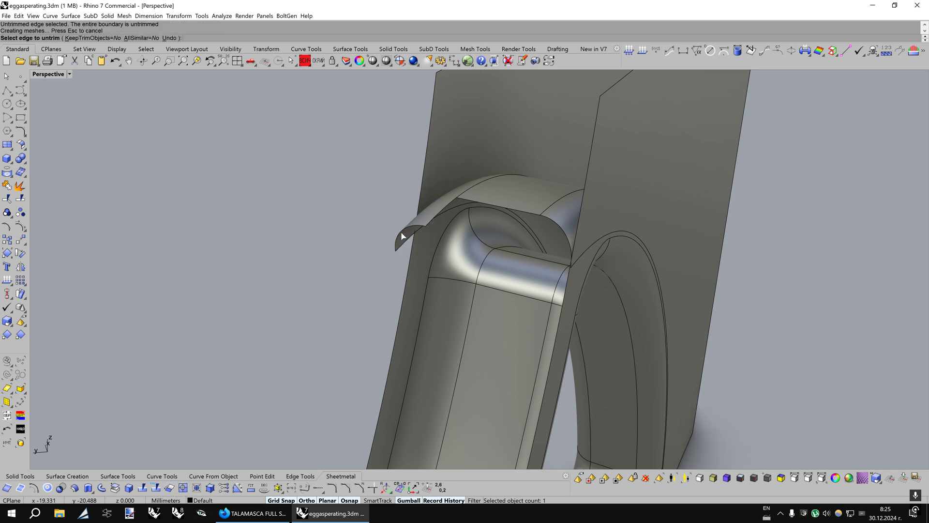
left_click(548, 227)
left_click(531, 219)
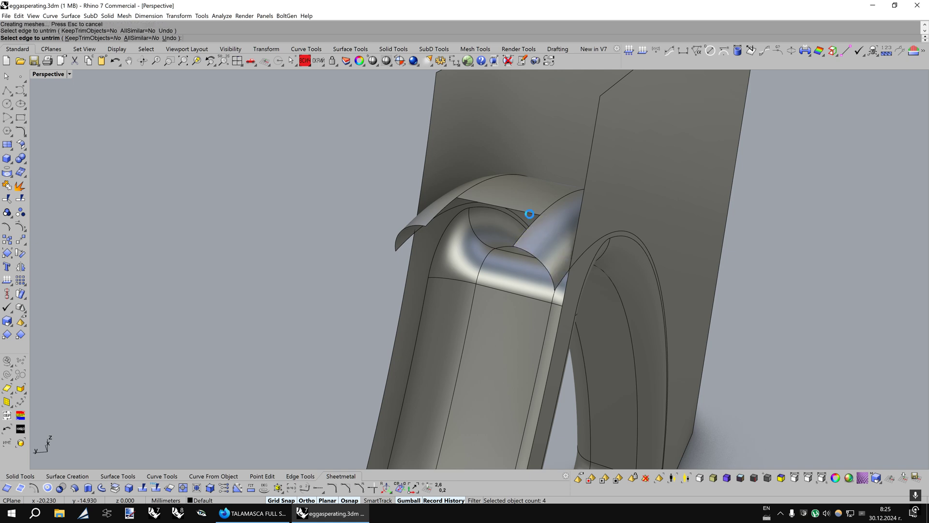
key("Return")
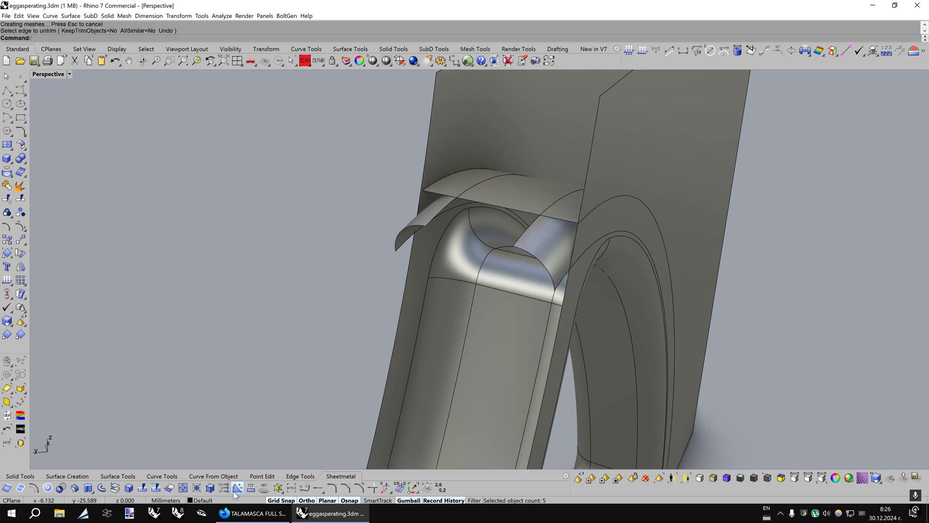
Extend the upper edge of the arched outer face smoothly by 1 mm.
left_click(167, 486)
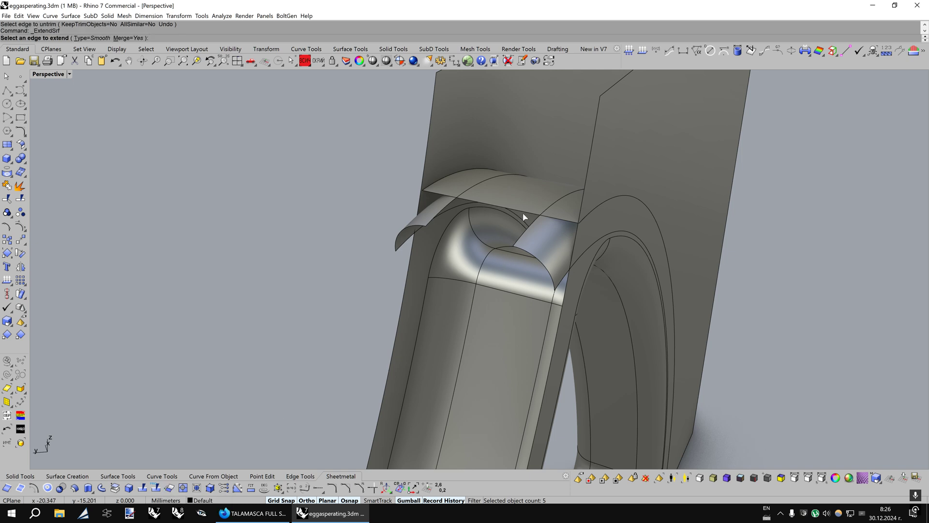
left_click(524, 212)
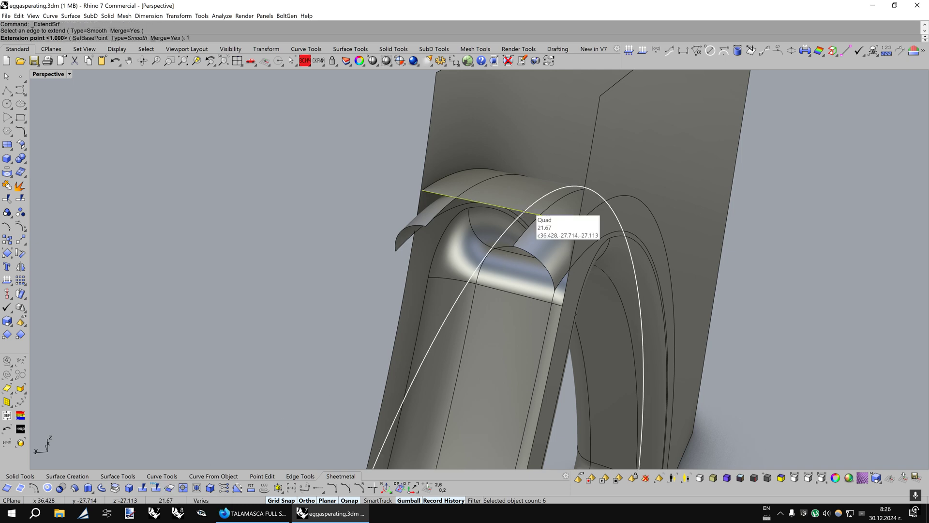
key("Return")
Split the extended arched outer face using all the visible leg surfaces as cutting objects.
scroll(524, 213, "down", 5)
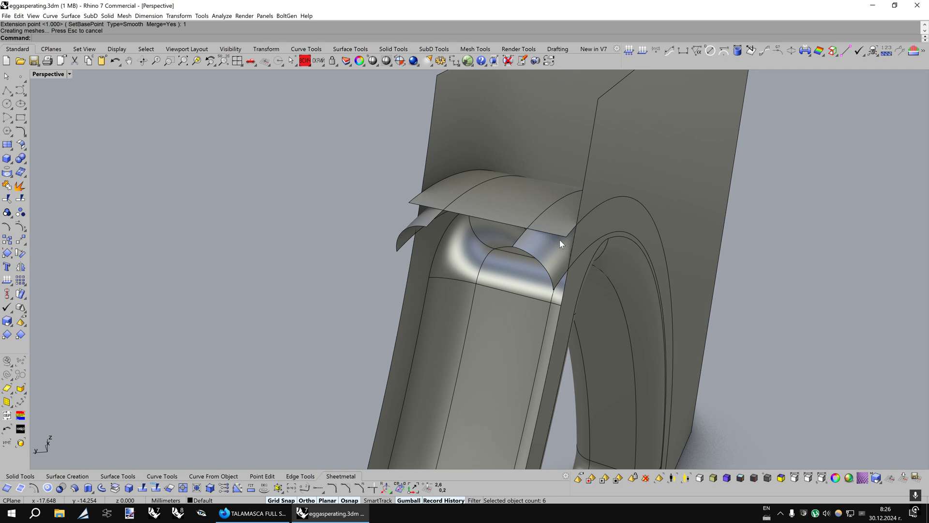
left_click(497, 236)
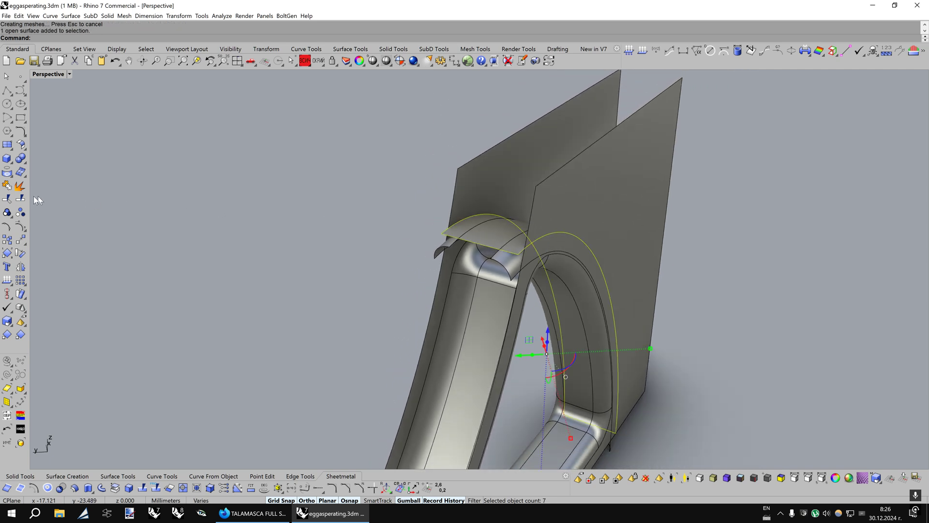
left_click(21, 198)
left_click(304, 61)
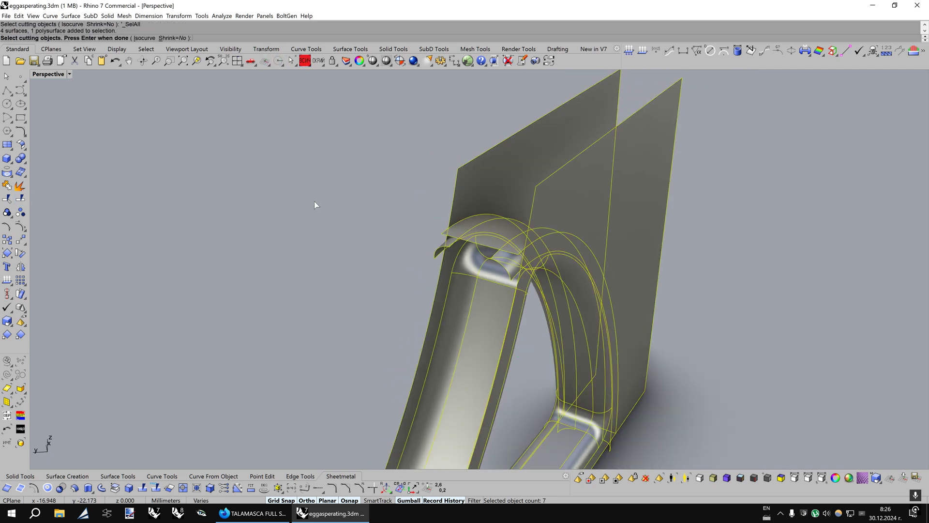
right_click(314, 201)
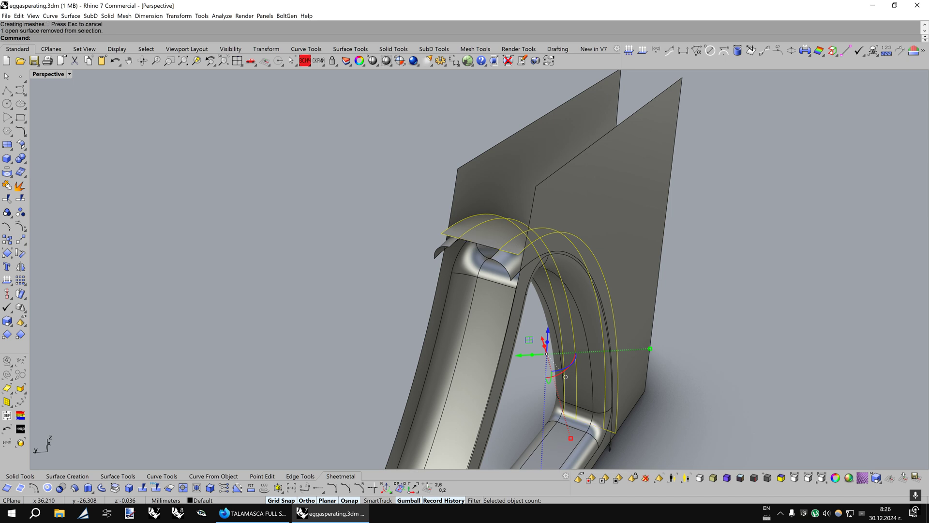
Delete the surplus piece of the split outer face and split the leg's two side faces using all visible surfaces as cutting objects.
key("Delete")
right_click_drag(405, 224, 548, 215)
left_click_drag(648, 142, 572, 225)
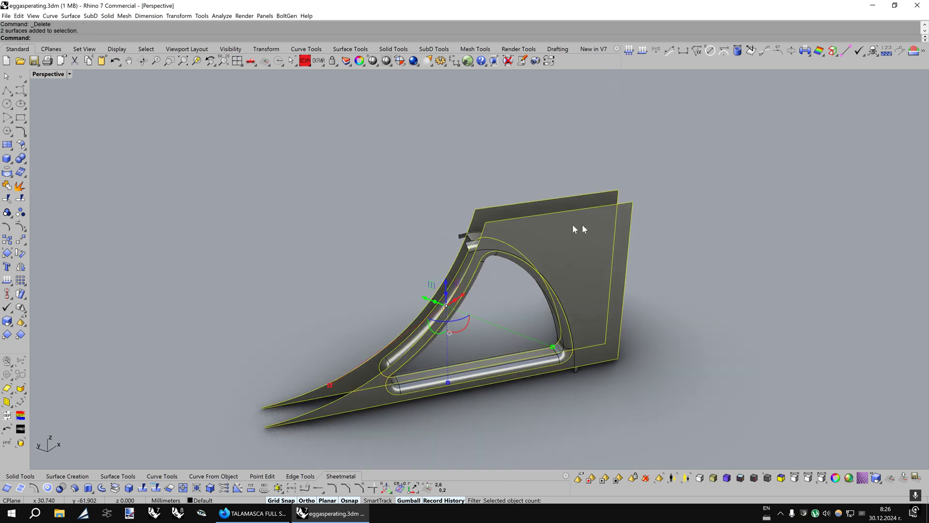
left_click(20, 199)
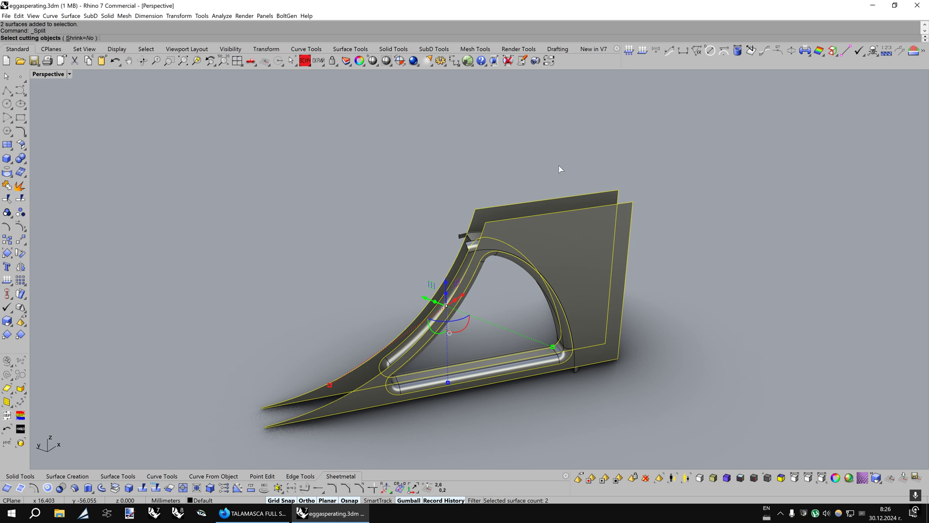
left_click(307, 62)
right_click(352, 165)
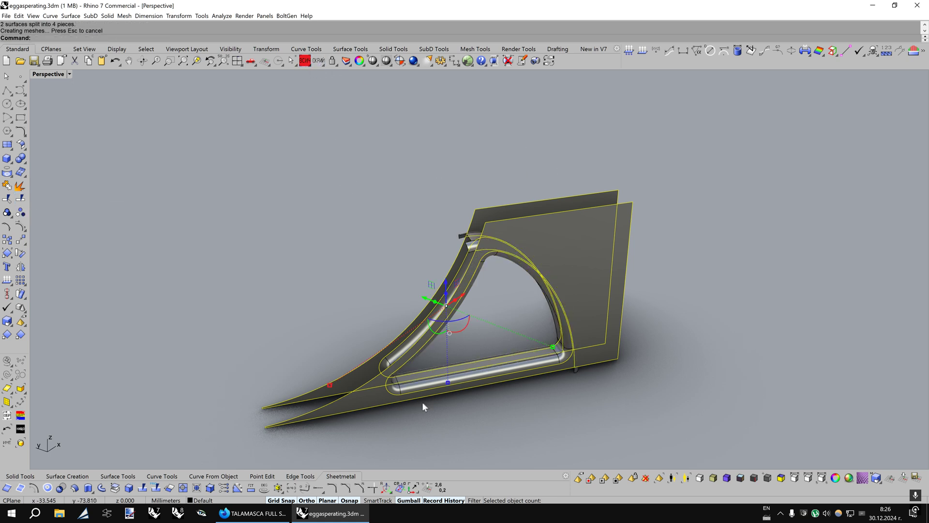
Delete the large portions of both side faces outside the leg's outer arch, keeping the inner frame portions.
scroll(423, 402, "up", 2)
left_click(350, 374, "ctrl")
left_click(360, 389, "ctrl")
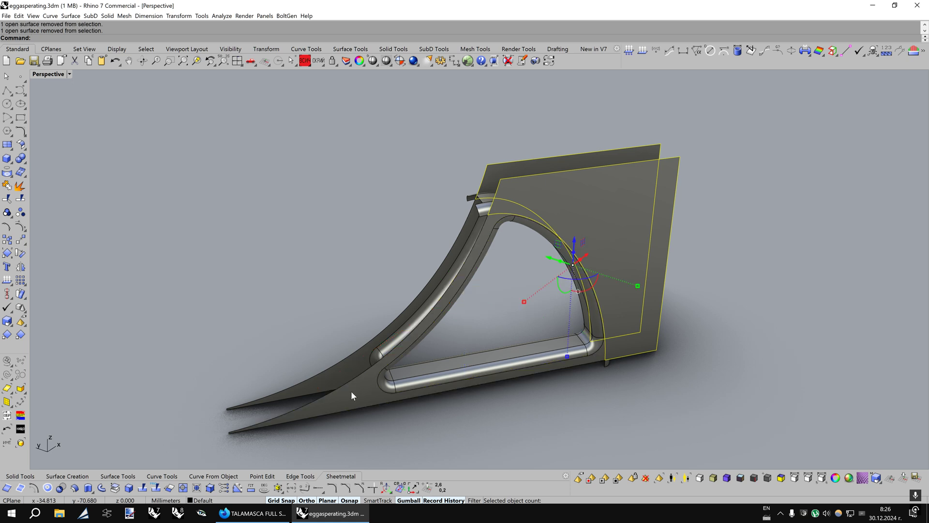
key("Delete")
Select the two outer edge fillets and create a horizontal corner-to-corner plane crossing the leg's foot at the ground level.
right_click_drag(607, 346, 537, 344)
scroll(504, 321, "up", 1)
scroll(465, 286, "up", 6)
right_click_drag(425, 252, 457, 249)
left_click_drag(347, 218, 347, 219)
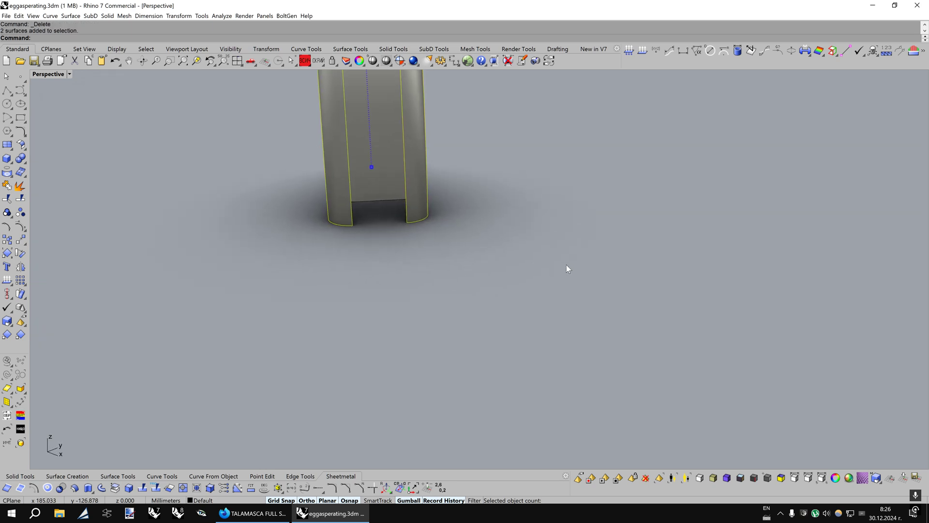
key("Left")
key("Left")
key("Left")
key("Left")
key("Left")
key("Left")
left_click(21, 158)
left_click(135, 191)
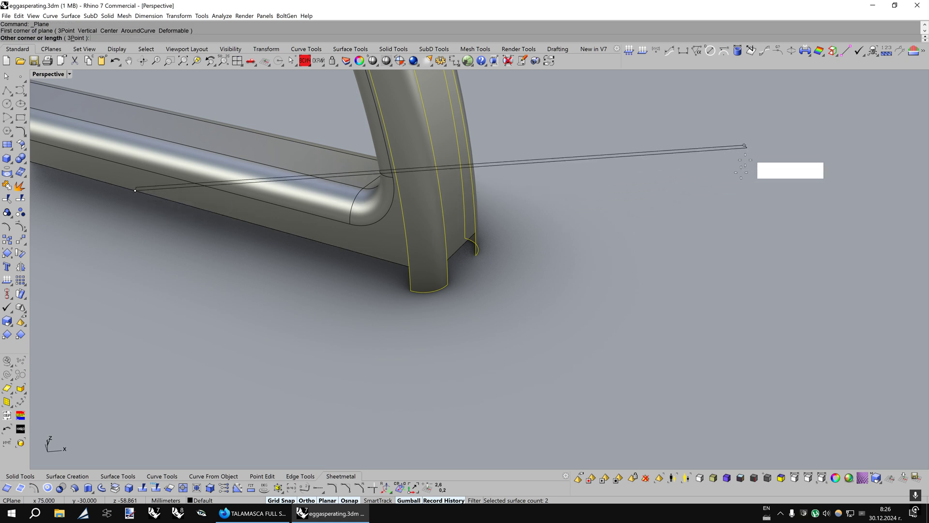
left_click(688, 361)
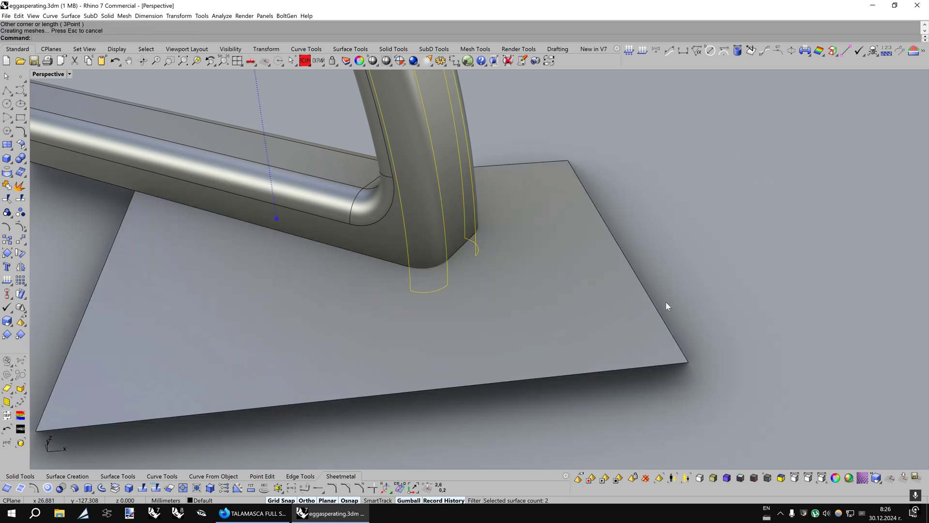
Split the two edge fillets with the ground plane and delete their overhanging lower ends together with the plane.
left_click(20, 198)
left_click(236, 284)
key("Return")
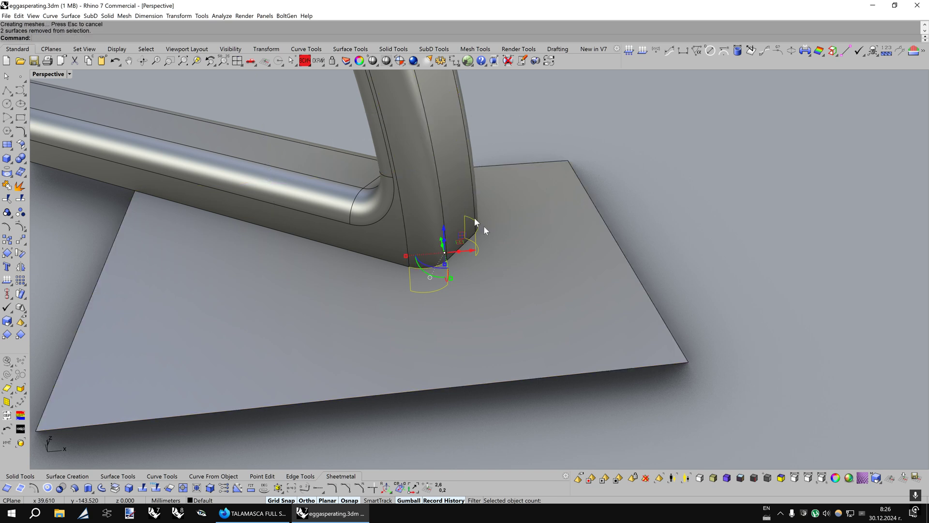
left_click(505, 255, "shift")
key("Delete")
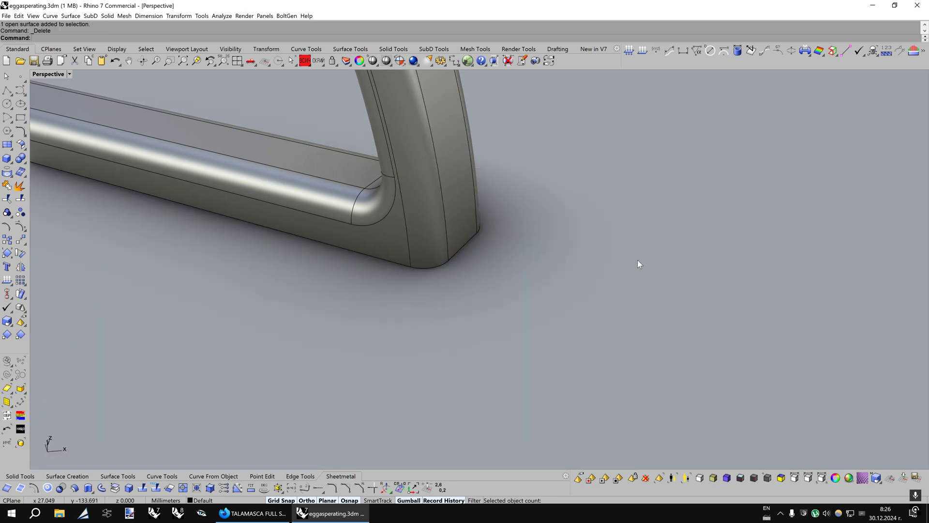
Join all the leg surfaces into one polysurface and bring back the isolated-out objects.
scroll(637, 259, "down", 10)
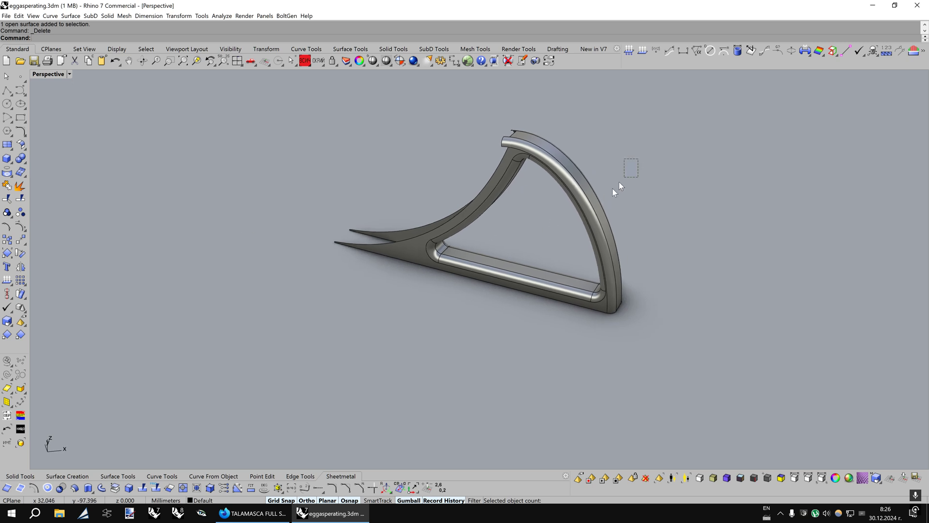
left_click_drag(639, 170, 549, 242)
left_click(7, 185)
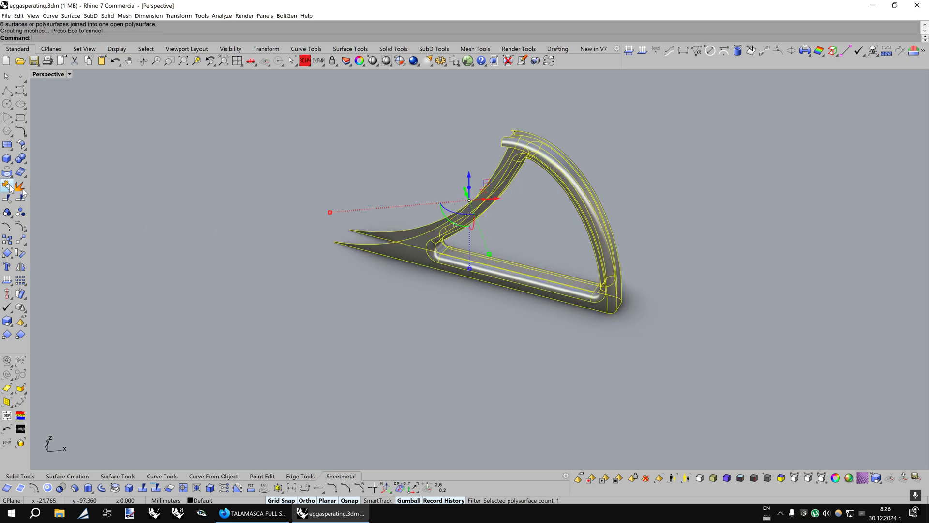
middle_click(242, 269)
left_click(261, 286)
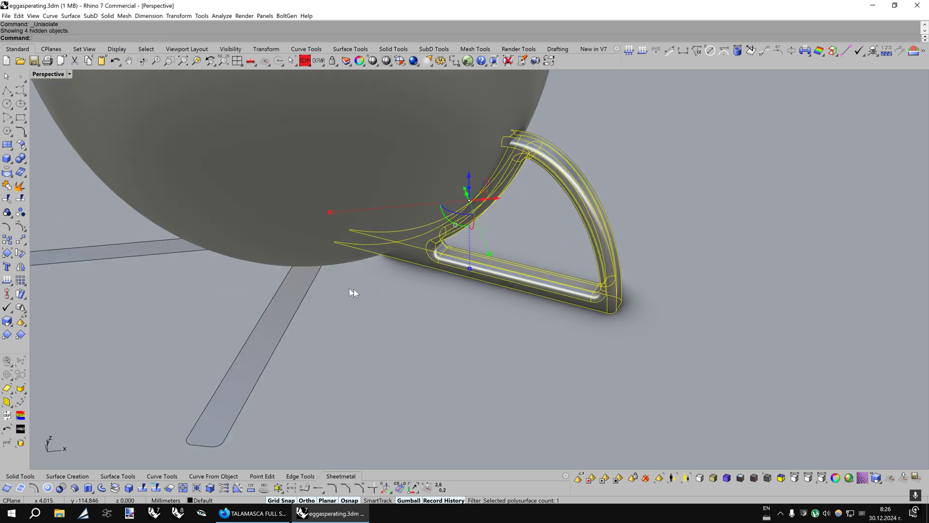
Split the leg polysurface with the egg body and delete the cut-off pieces at the leg's upper end.
left_click(20, 200)
left_click(463, 175)
right_click(463, 173)
left_click(556, 249, "ctrl")
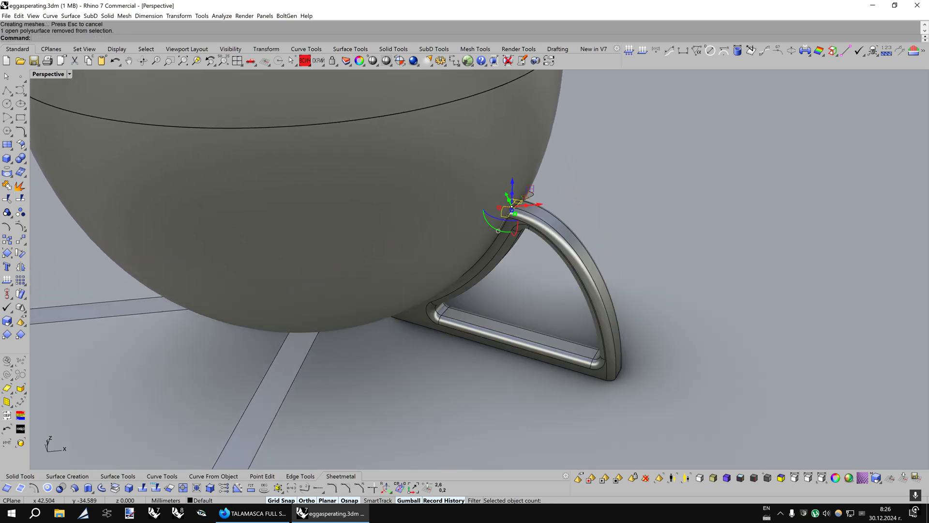
key("Delete")
scroll(555, 246, "down", 3)
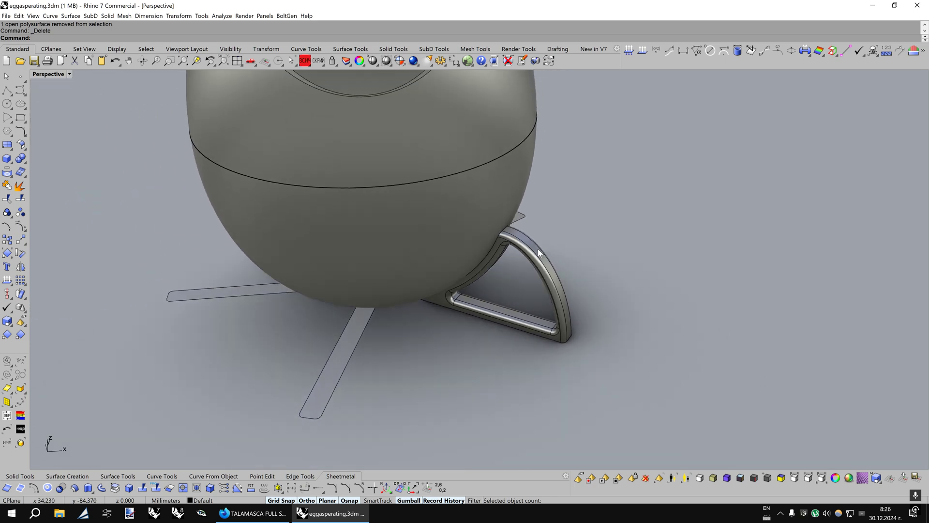
Polar array the trimmed leg around the last used axis with 5 items over 360 degrees.
left_click(540, 251)
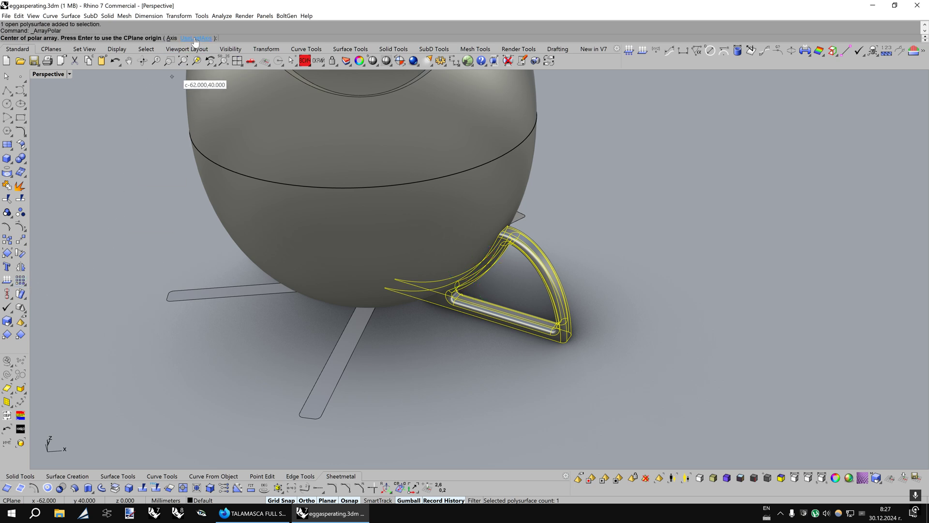
left_click(195, 38)
key("Return")
key("Return")
key("Return")
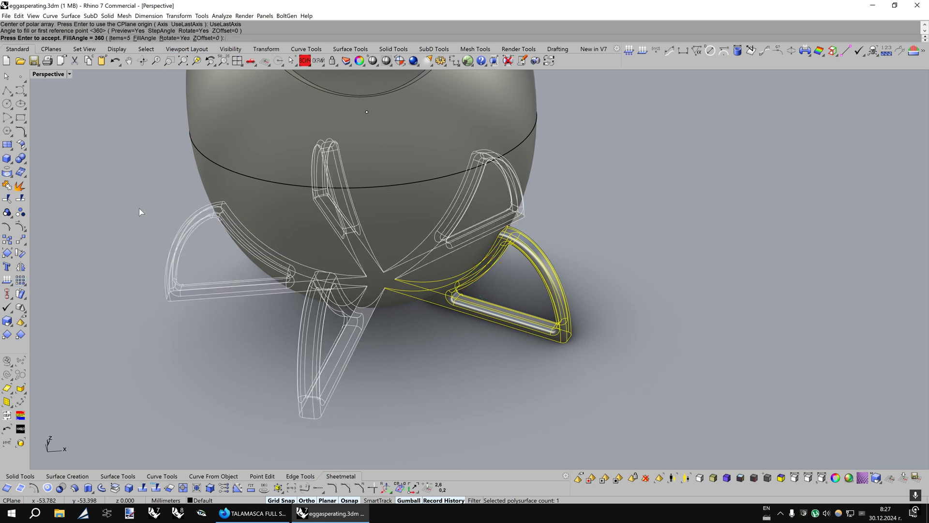
Join the five legs and the star-shaped underside into one polysurface.
right_click_drag(478, 423, 352, 306)
left_click_drag(213, 217, 741, 410)
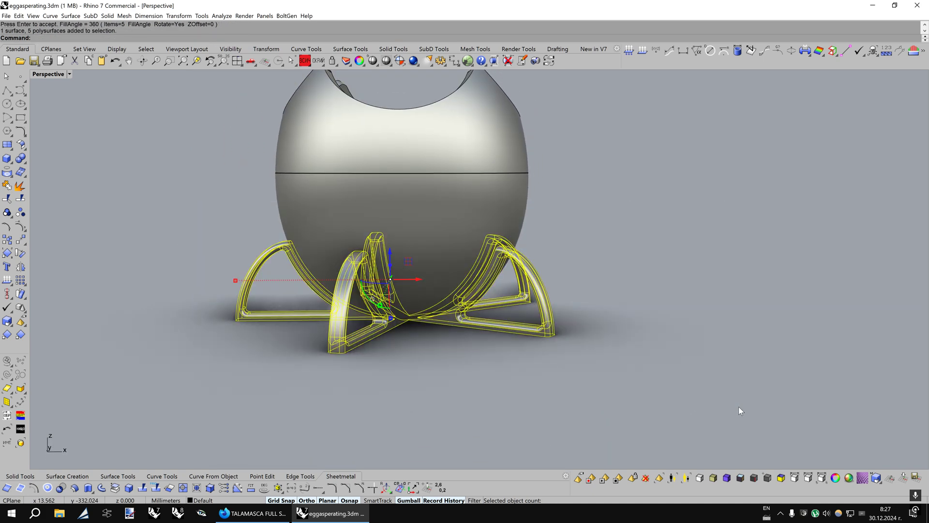
left_click(19, 200)
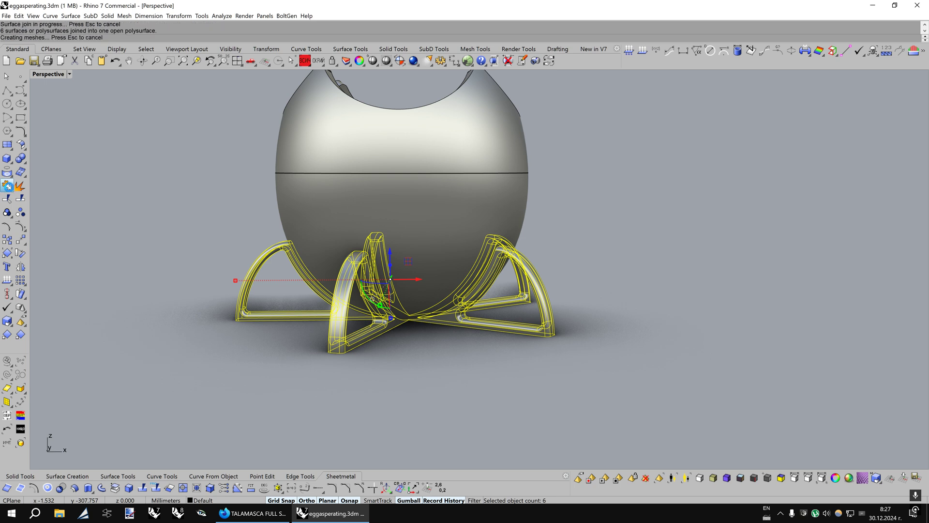
left_click(471, 277)
Duplicate the joined base in place and hide one of the two copies as a backup.
right_click_drag(268, 163, 116, 92)
right_click(89, 61)
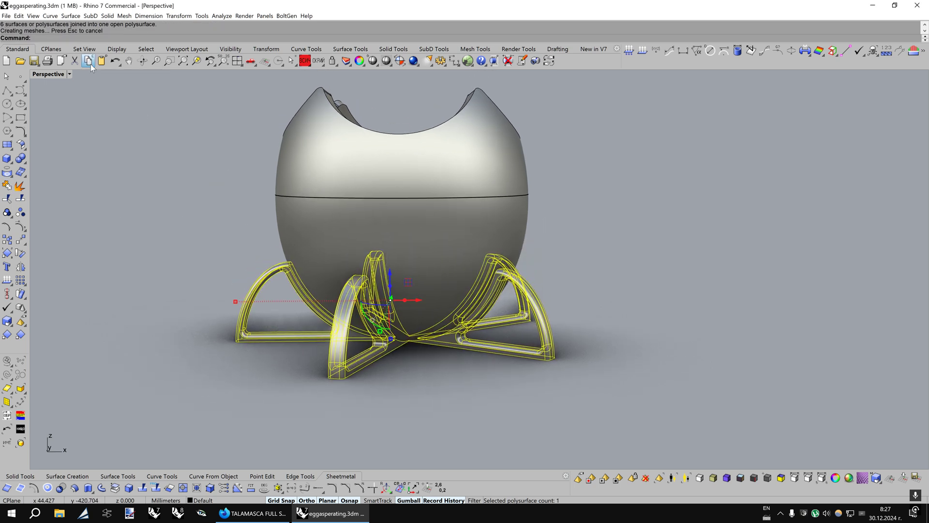
left_click(304, 60)
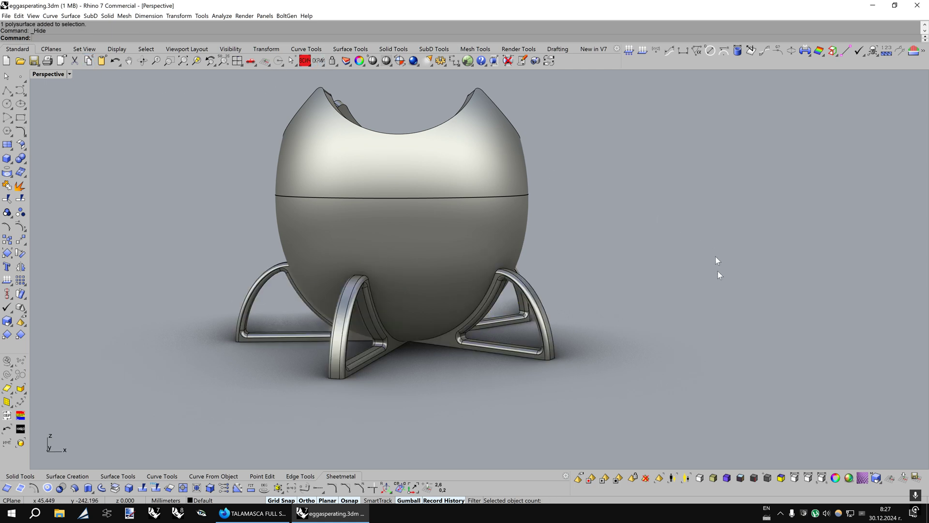
Purge the construction history of all objects.
scroll(723, 333, "up", 5)
scroll(680, 465, "down", 2)
left_click(646, 477)
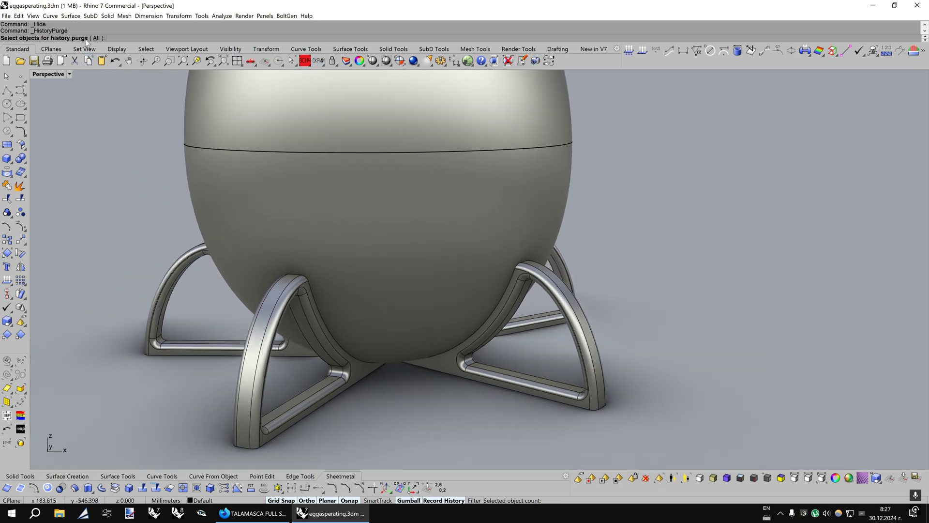
left_click(94, 39)
Inspect the Chain surface fillet macro behind the Fillet Surface tool and close its editor without changes.
right_click_drag(278, 400, 318, 397, "shift")
left_click(109, 475)
right_click(7, 487, "shift")
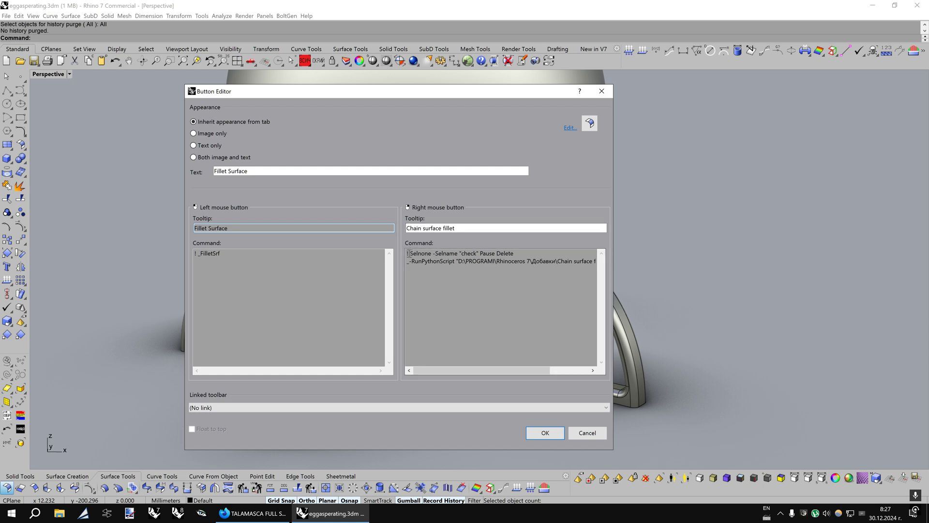
left_click(407, 252)
left_click_drag(407, 253, 621, 275)
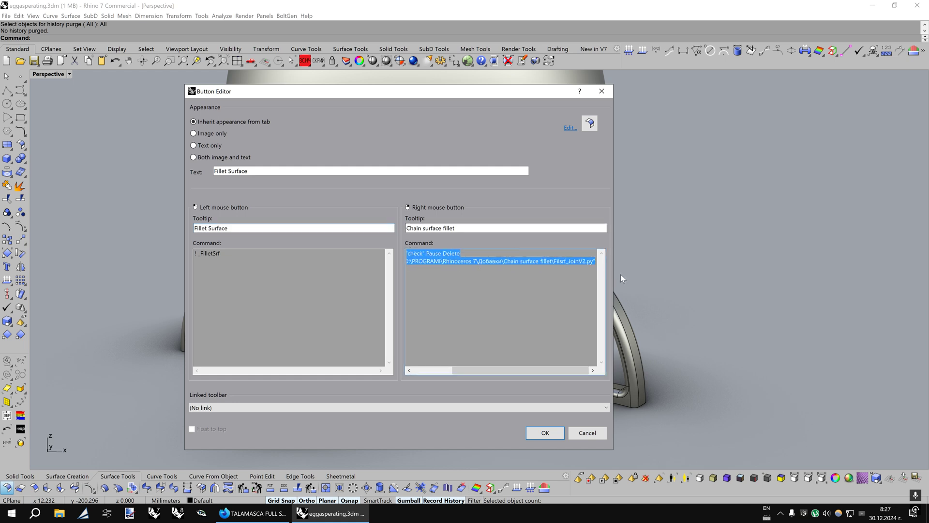
left_click_drag(456, 369, 406, 373)
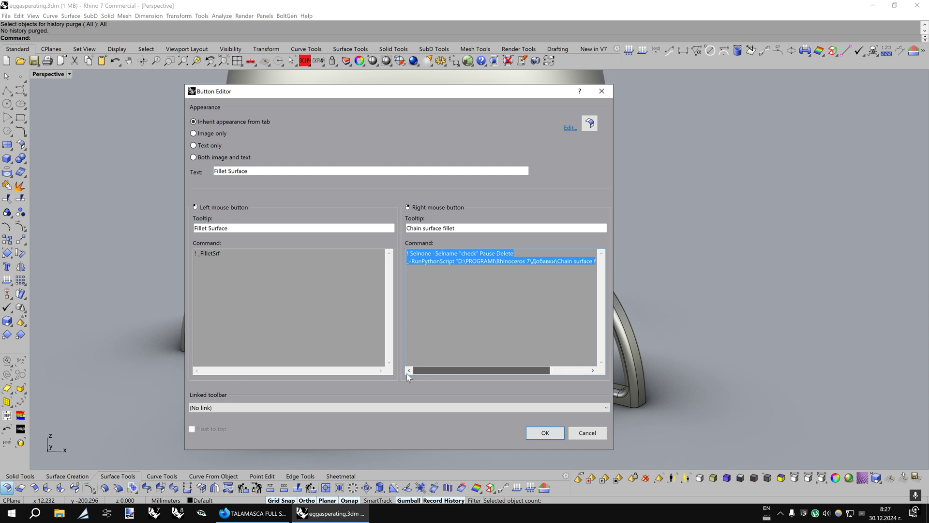
left_click(439, 289)
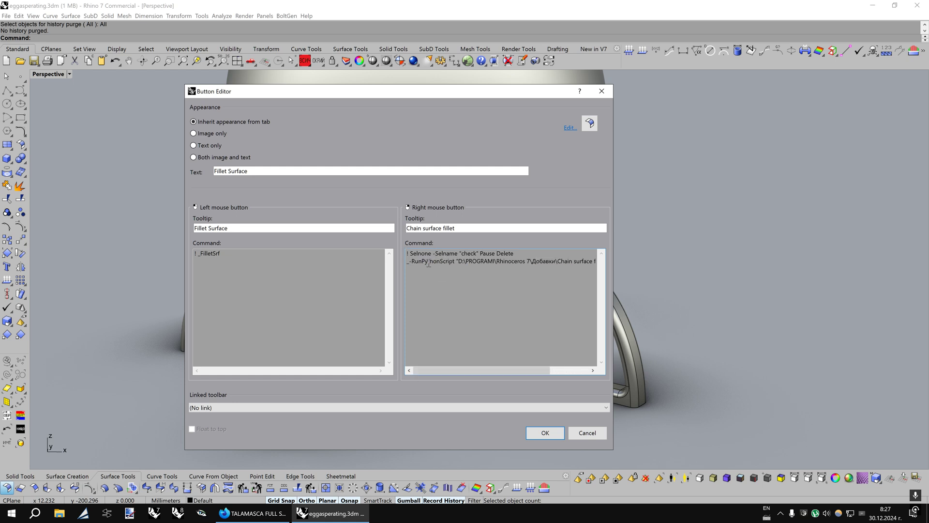
left_click(587, 436)
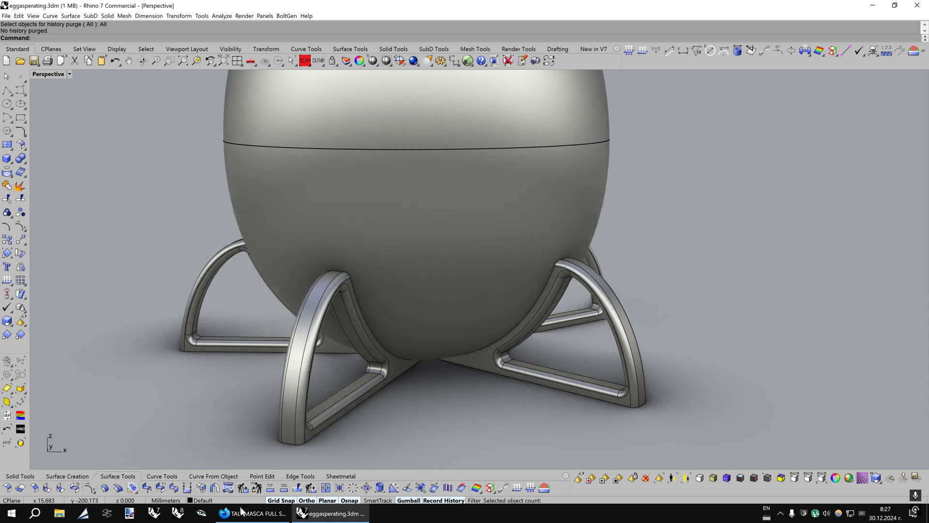
Switch to Firefox and view the source post of Filsrf_JoinV2.py, including its post number and date, in the Filleting Tangent Surfaces thread.
mouse_move(252, 513)
left_click(356, 475)
left_click(137, 48)
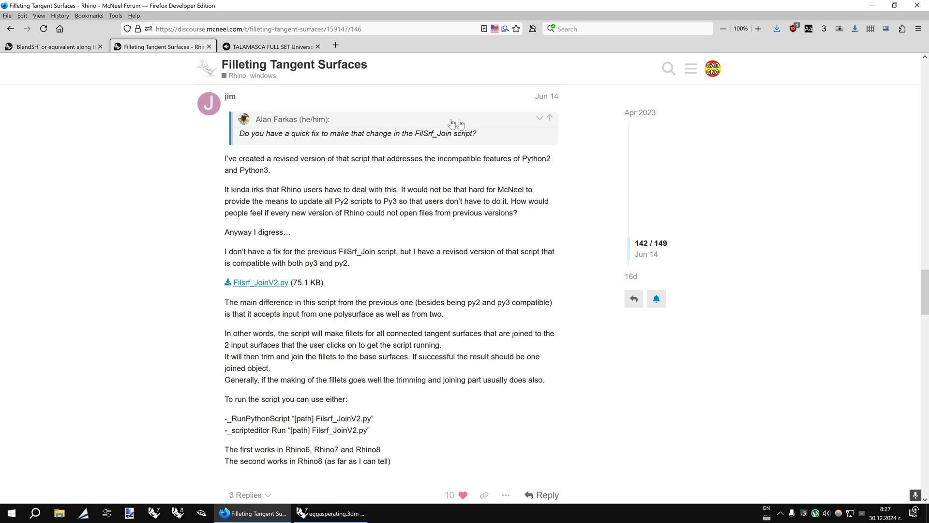
left_click(538, 98)
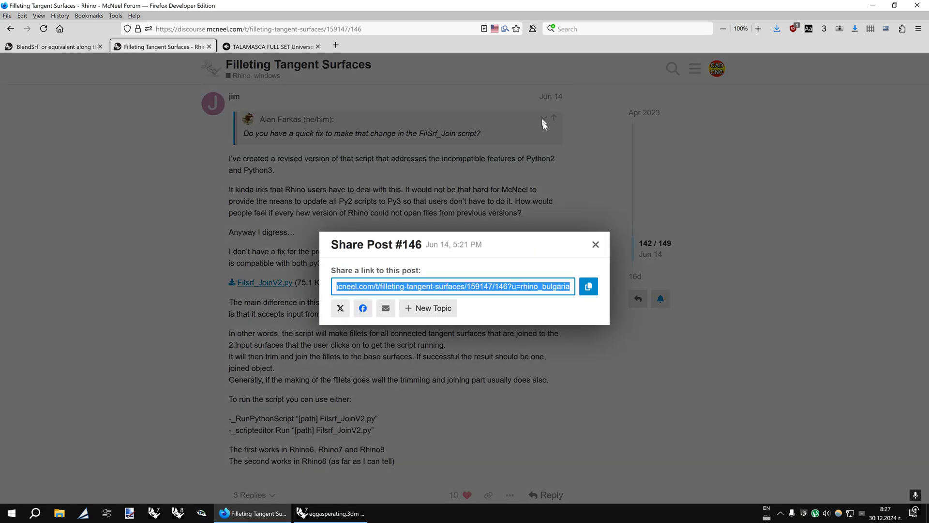
left_click_drag(367, 244, 483, 244)
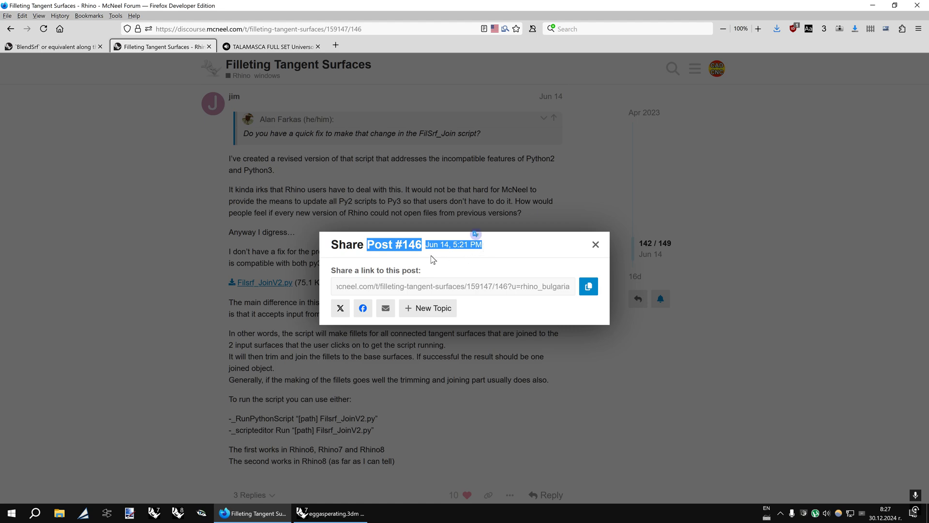
left_click(401, 257)
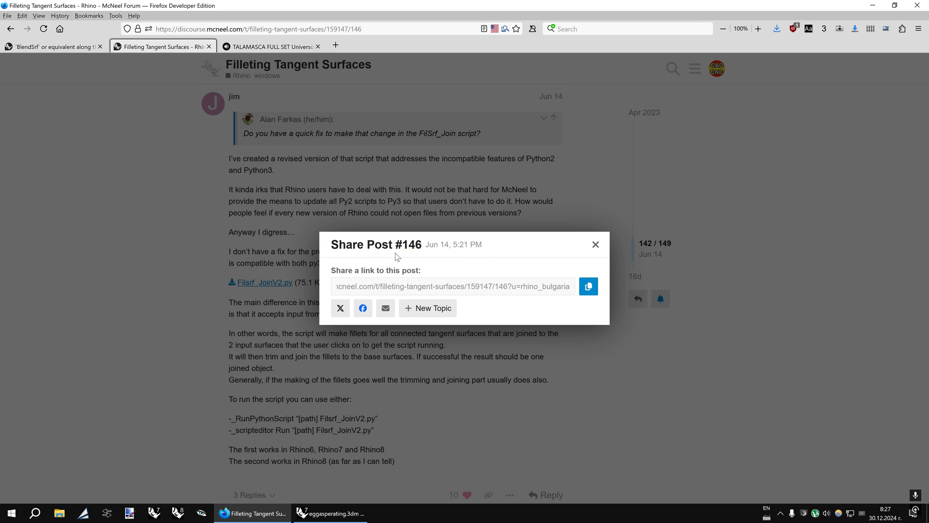
left_click(594, 244)
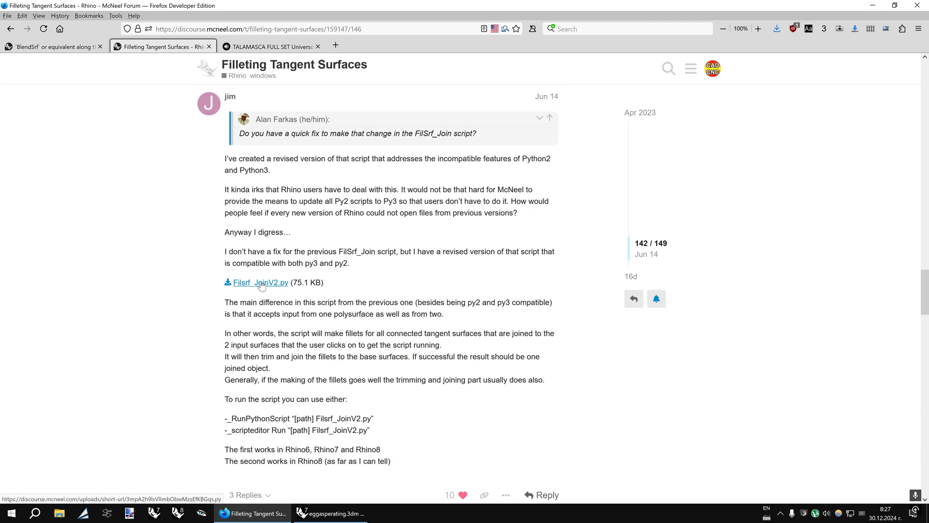
Switch back to Rhino and try a 1.4 mm chain surface fillet between the facing side surfaces of two neighbouring legs.
left_click(339, 513)
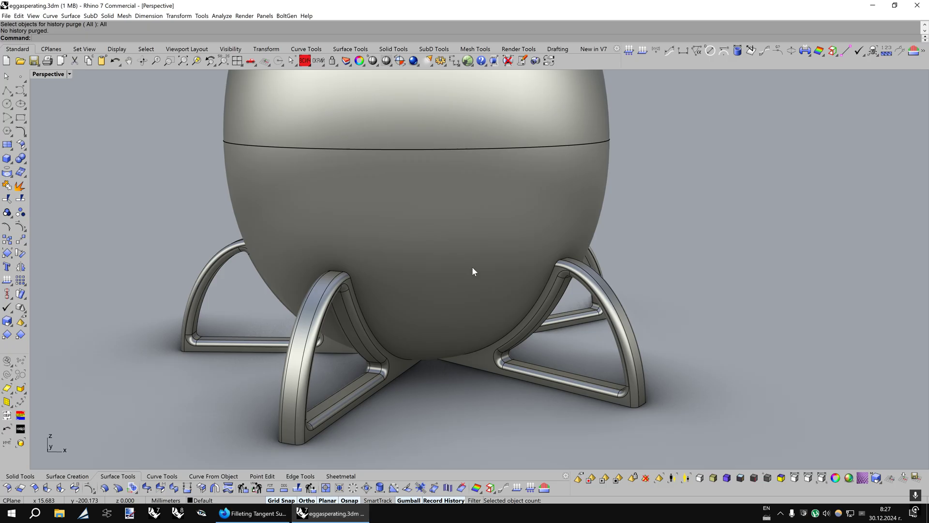
left_click(8, 487)
right_click_drag(564, 319, 564, 319)
scroll(507, 336, "up", 6)
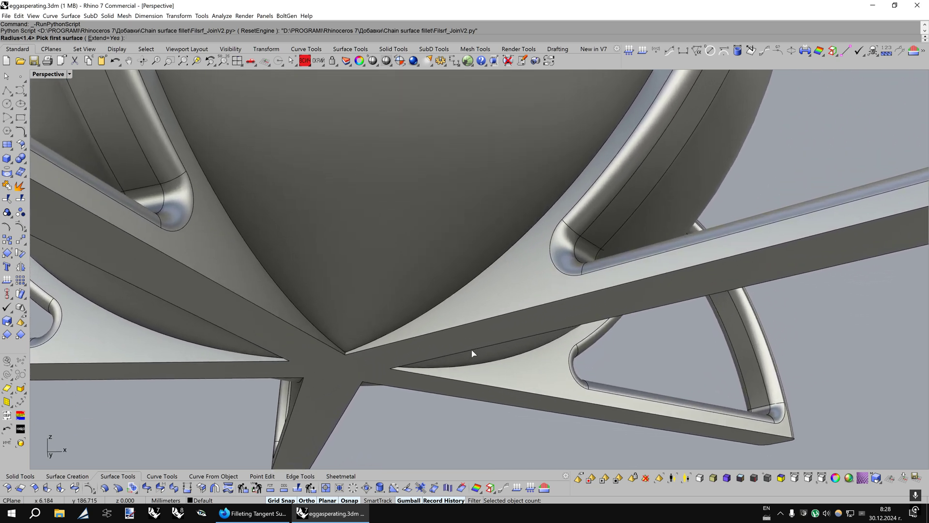
scroll(160, 268, "up", 1)
left_click(312, 328)
left_click(446, 328)
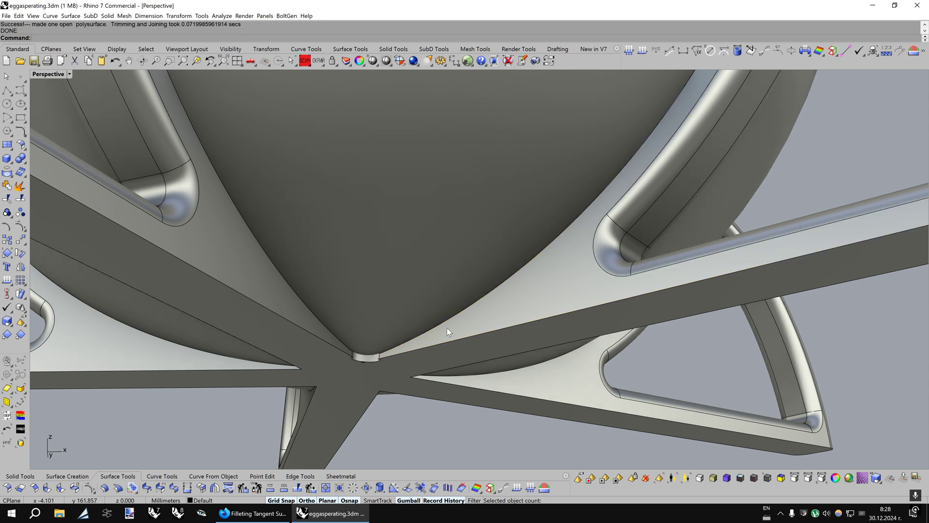
Undo the trial chain fillet between the two neighbouring legs, including the script run.
scroll(446, 327, "down", 2)
left_click(115, 60)
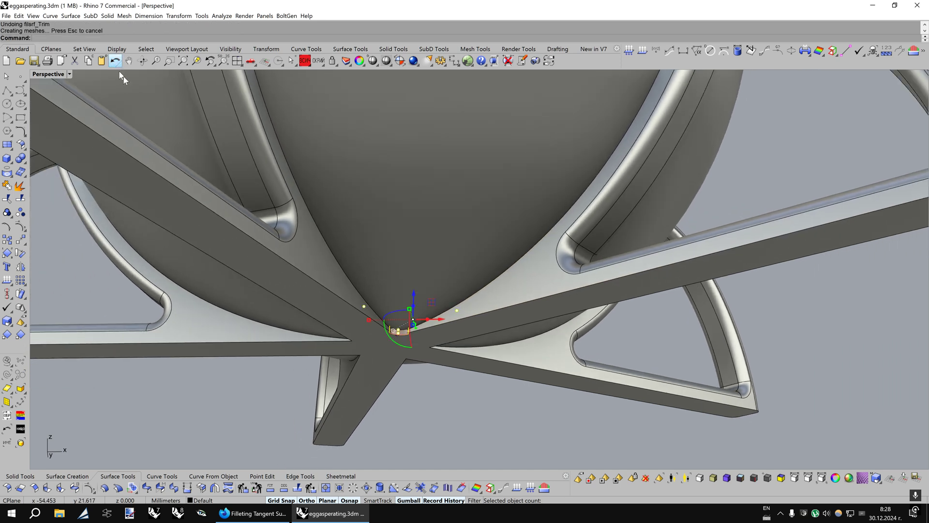
left_click(114, 66)
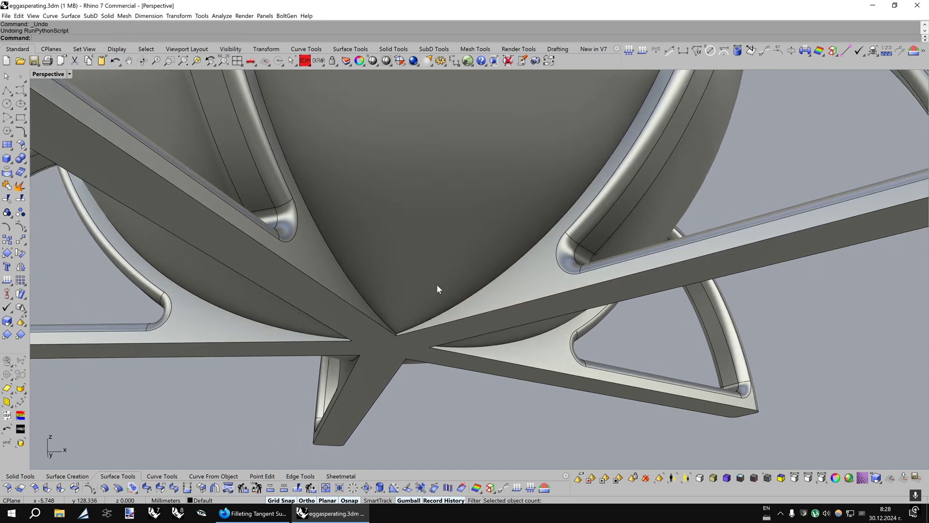
Extract the lower egg-shaped surface that the legs meet as a separate surface.
scroll(448, 354, "down", 5)
left_click(340, 476)
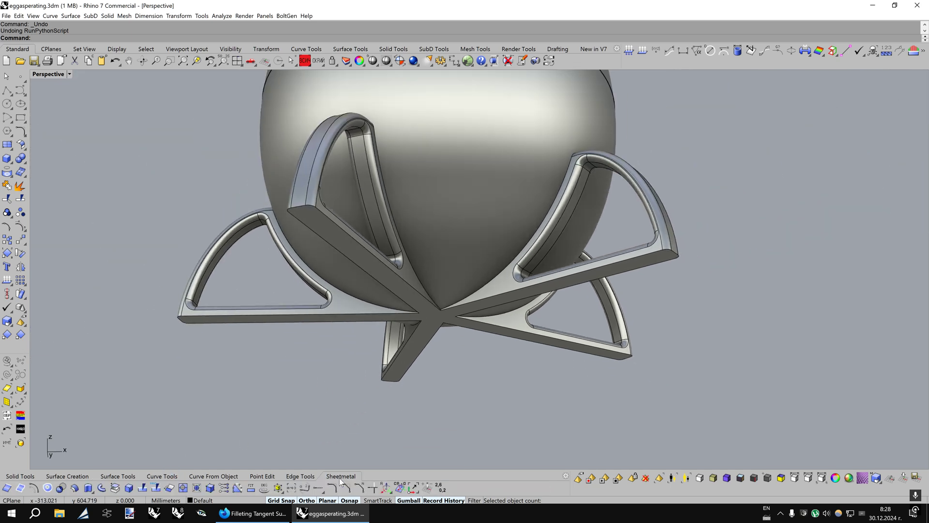
left_click(116, 487)
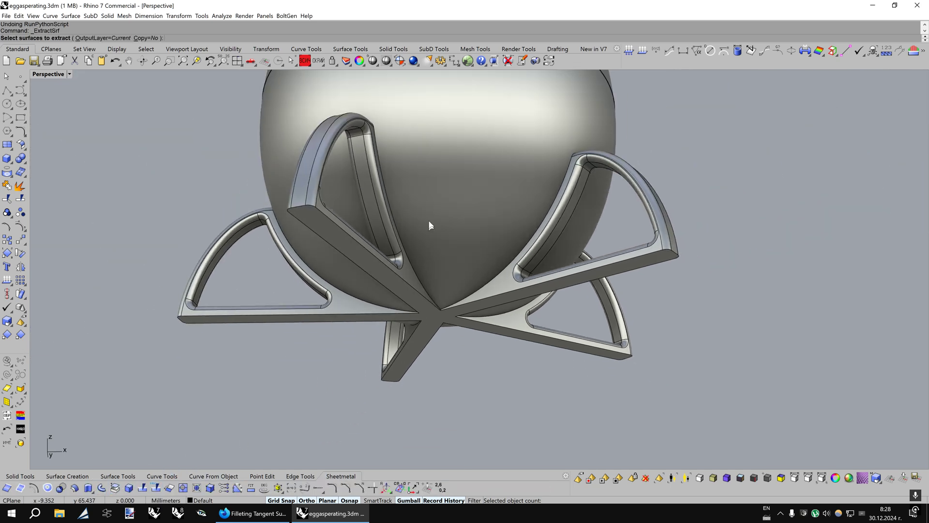
left_click(432, 213)
right_click(432, 213)
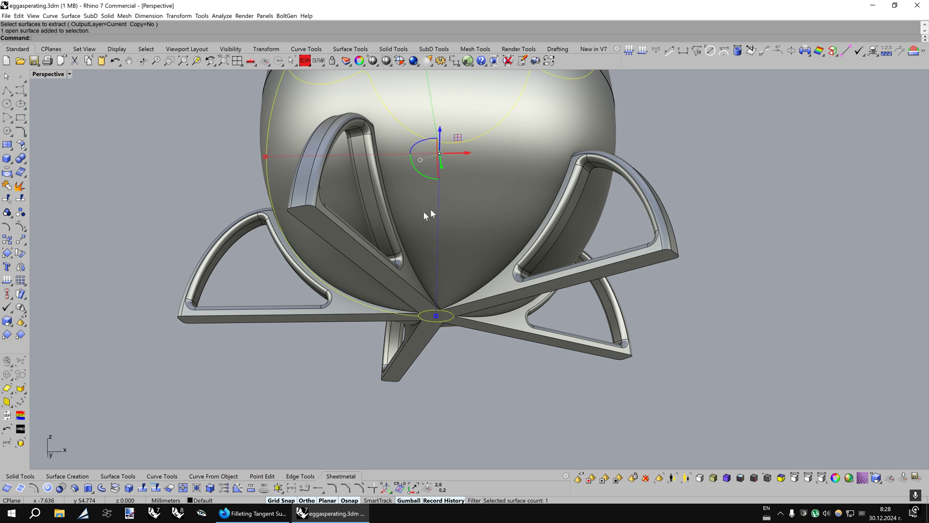
Split the extracted egg surface with the five-legged base and delete the pieces enclosed by the legs, keeping the outer surface.
left_click(20, 199)
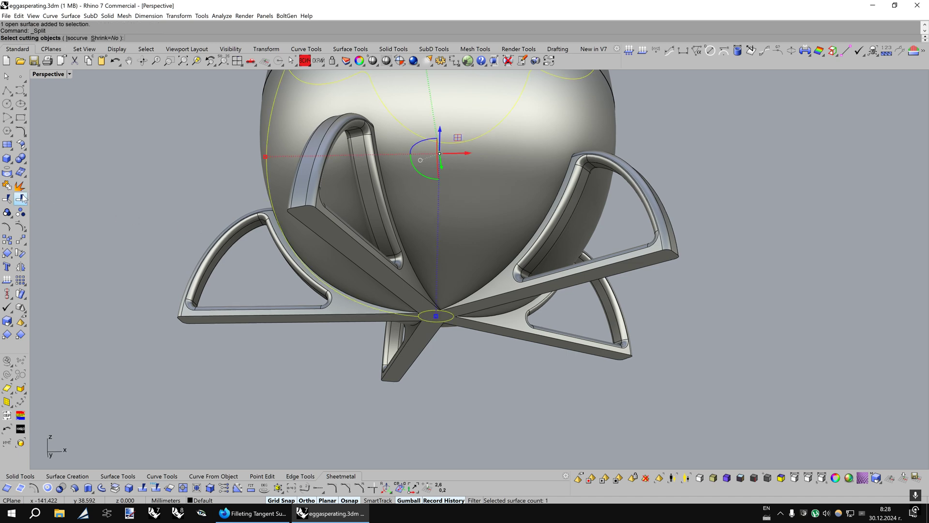
left_click(558, 234)
right_click(557, 227)
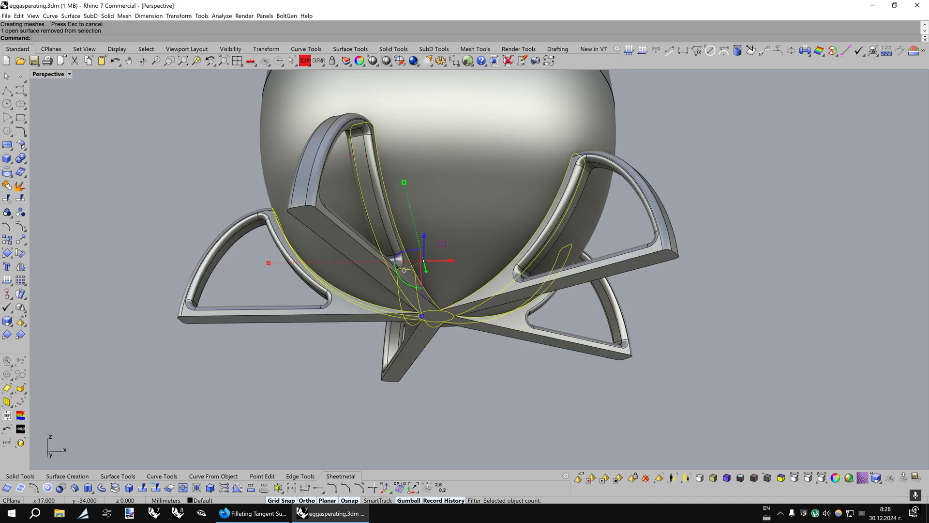
key("Delete")
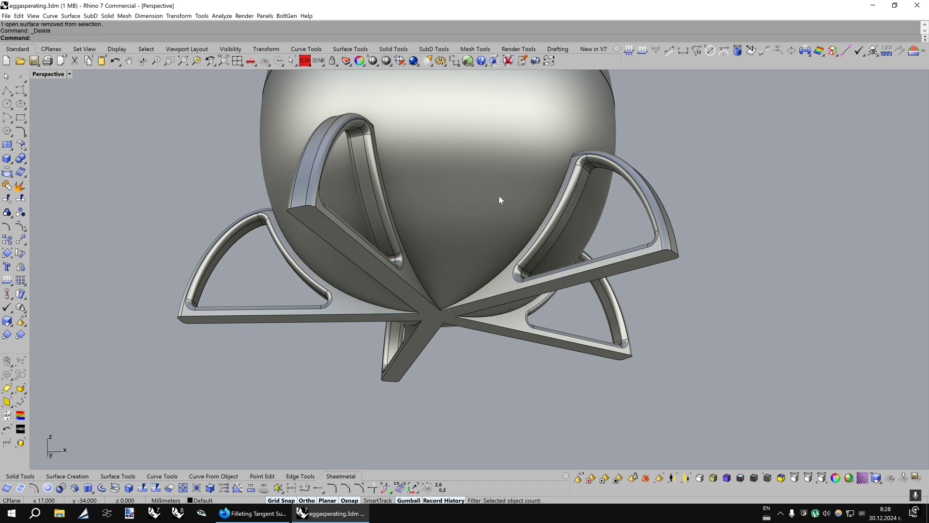
Join the trimmed egg surface with the five-legged base into one polysurface.
scroll(89, 209, "up", 3)
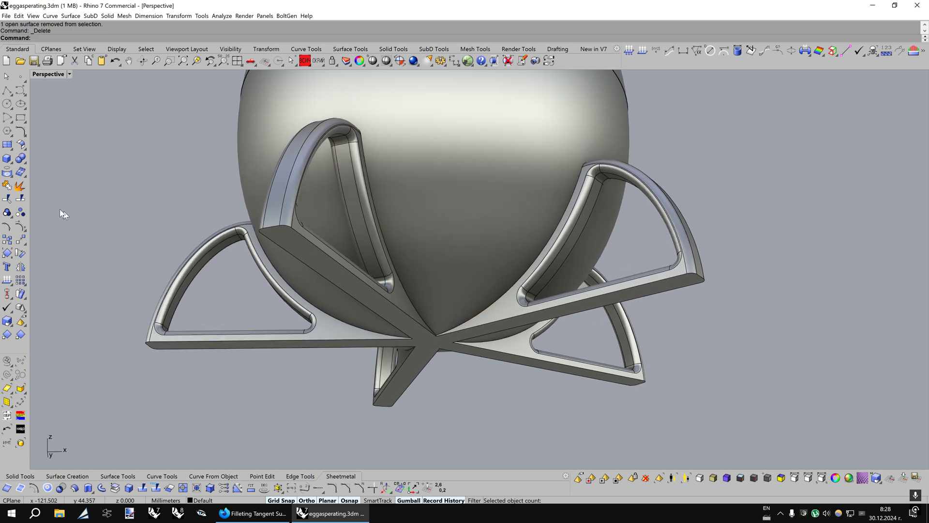
left_click(20, 198)
left_click(364, 196)
left_click(375, 174)
key("Return")
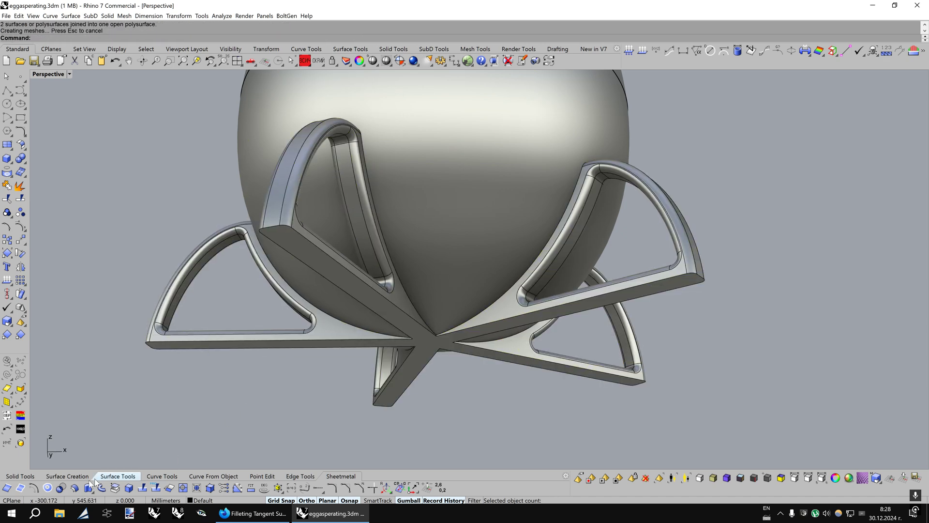
Fillet the five short inner corner edges between neighbouring legs with a radius of 3.
left_click(49, 476)
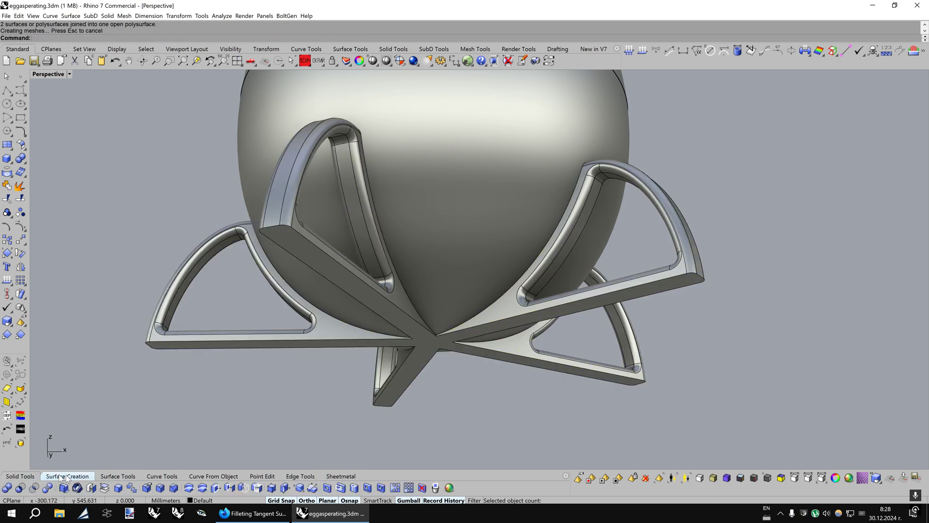
left_click(161, 488)
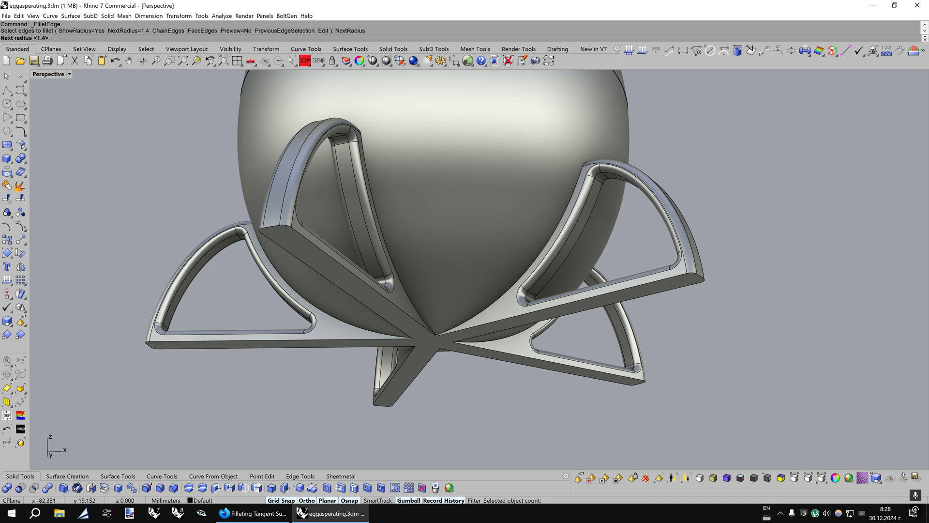
key("Return")
scroll(447, 328, "up", 5)
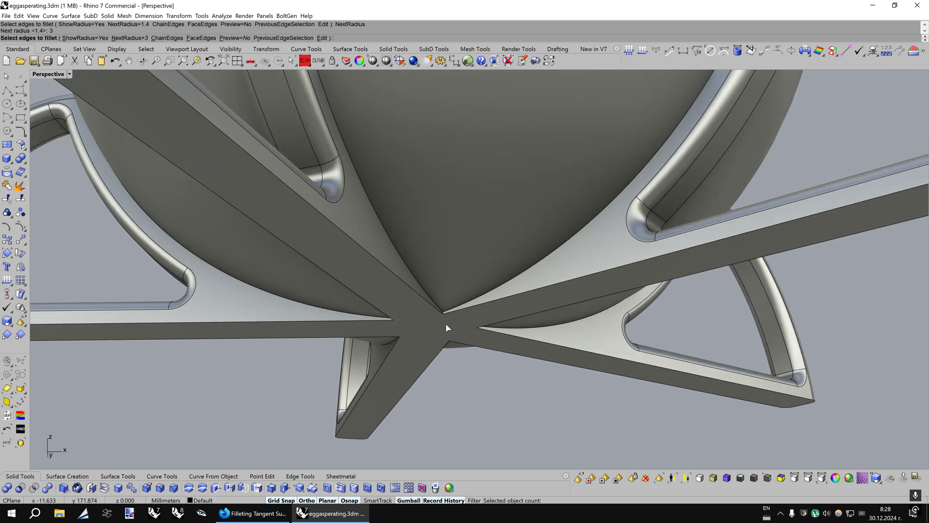
left_click(440, 320)
scroll(439, 320, "up", 3)
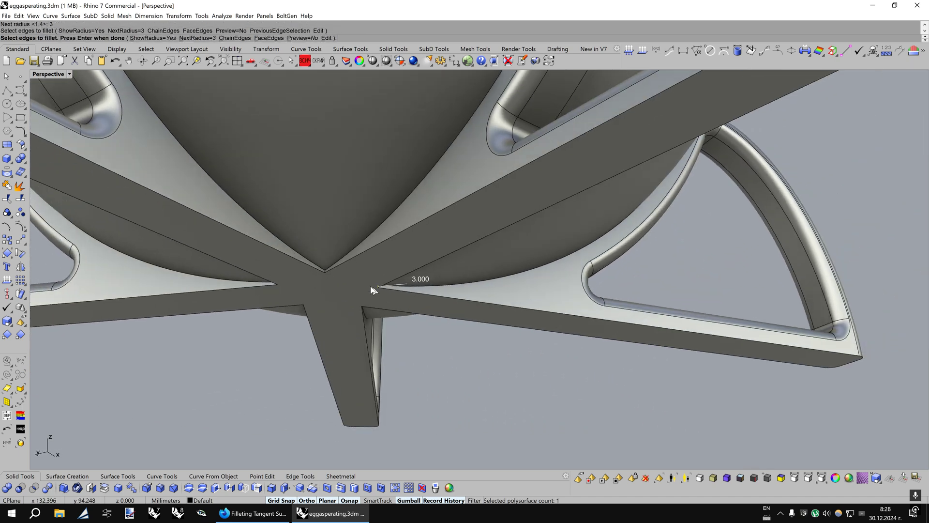
left_click(325, 271)
right_click_drag(334, 286, 387, 289)
left_click(320, 231)
right_click_drag(340, 257, 506, 186)
left_click(390, 176)
left_click_drag(535, 212, 549, 224)
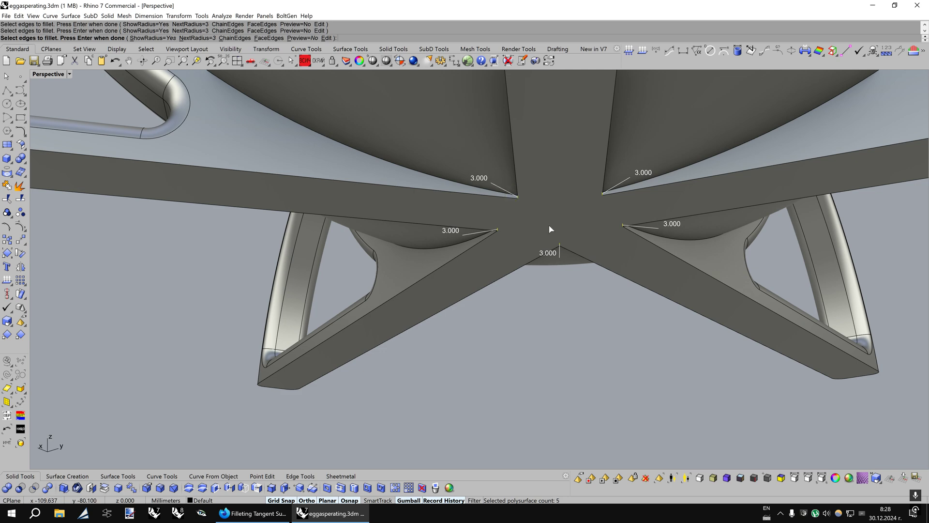
right_click(549, 225)
right_click(549, 209)
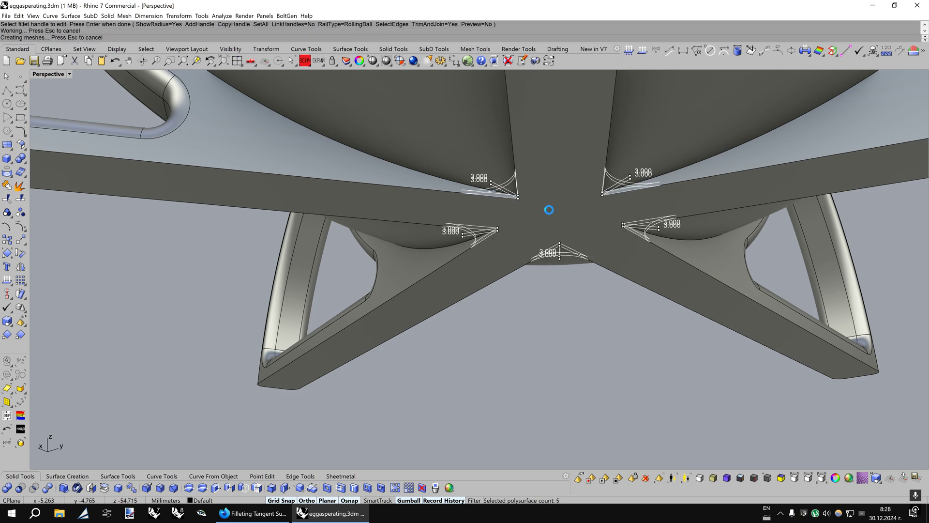
Review the Chain surface fillet macro's script path without changes, and check the Filsrf_JoinV2.py download post in Firefox.
right_click_drag(548, 210, 330, 416)
left_click(117, 477)
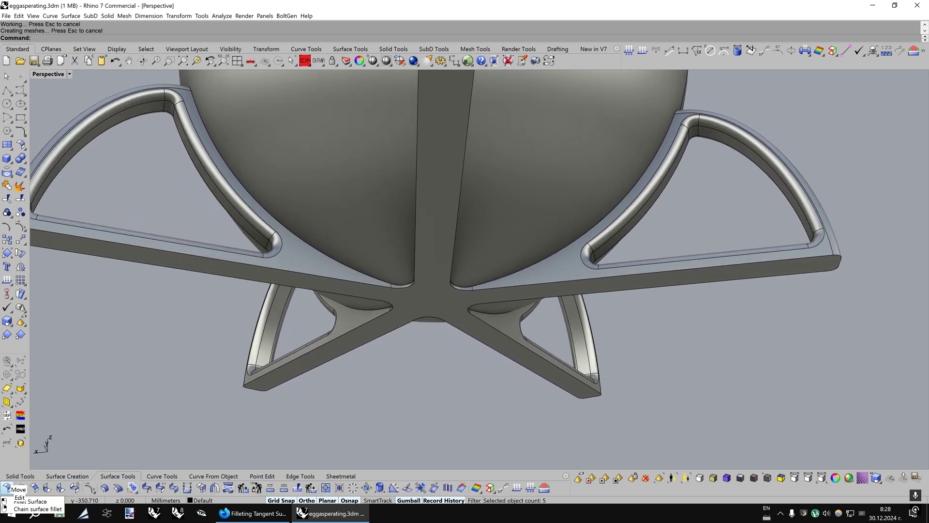
right_click(5, 487, "shift")
left_click_drag(407, 252, 528, 273)
left_click(525, 274)
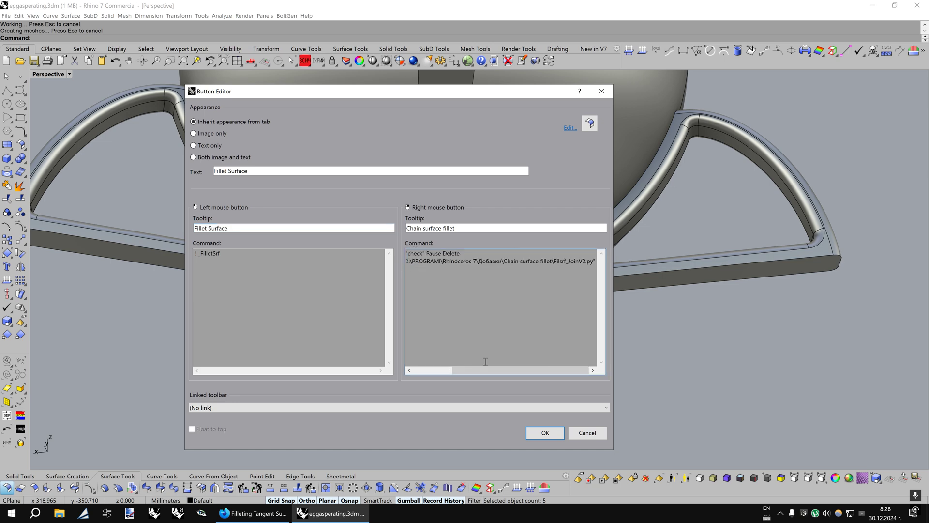
left_click_drag(475, 371, 430, 371)
left_click(587, 432)
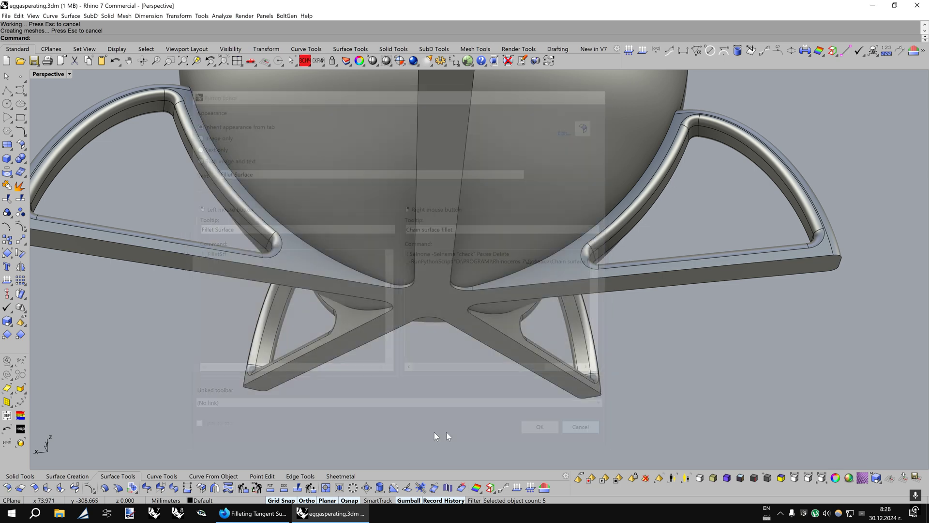
left_click(254, 513)
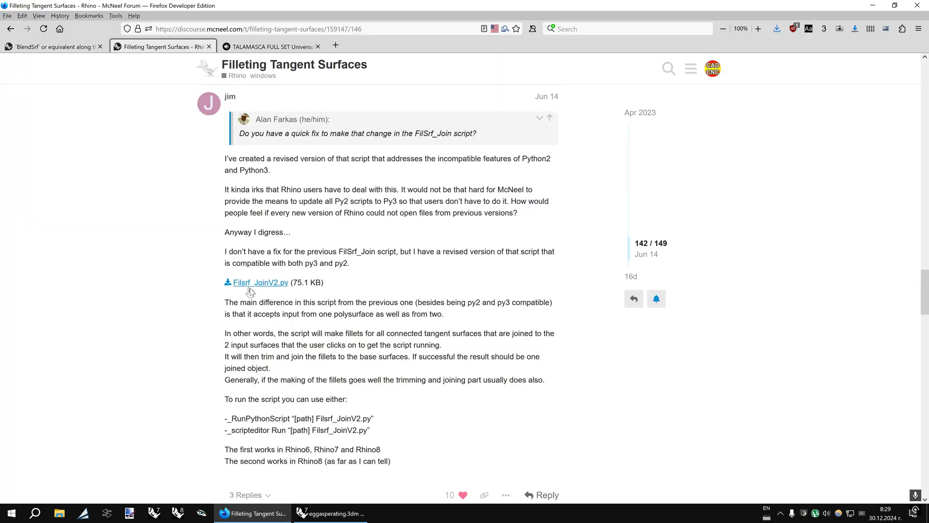
Return to Rhino and chain-fillet the junction between the egg surface and the legs with a radius of 1.4.
left_click(333, 512)
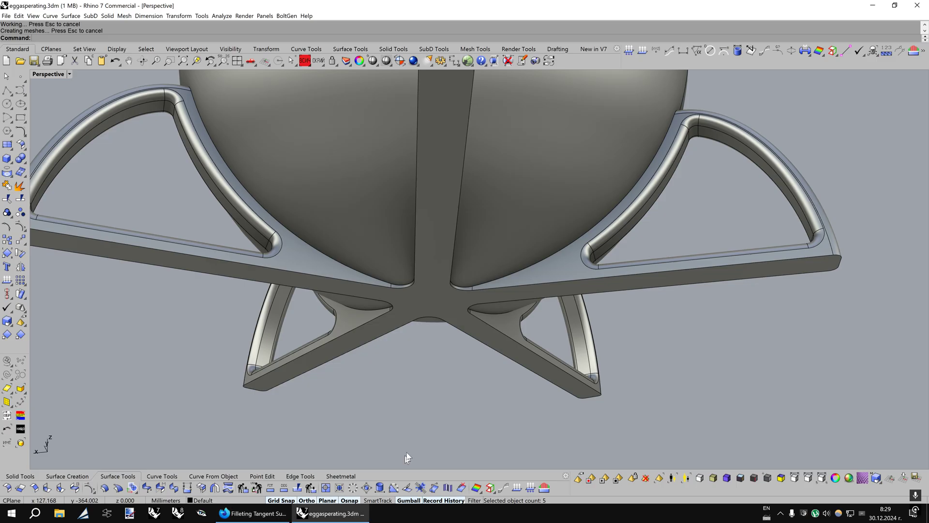
right_click(11, 486)
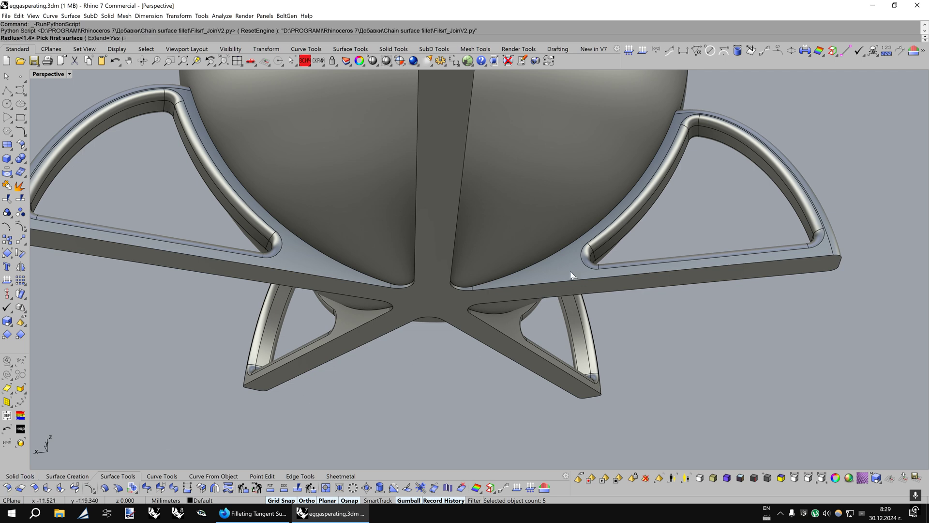
left_click(544, 250)
left_click(553, 263)
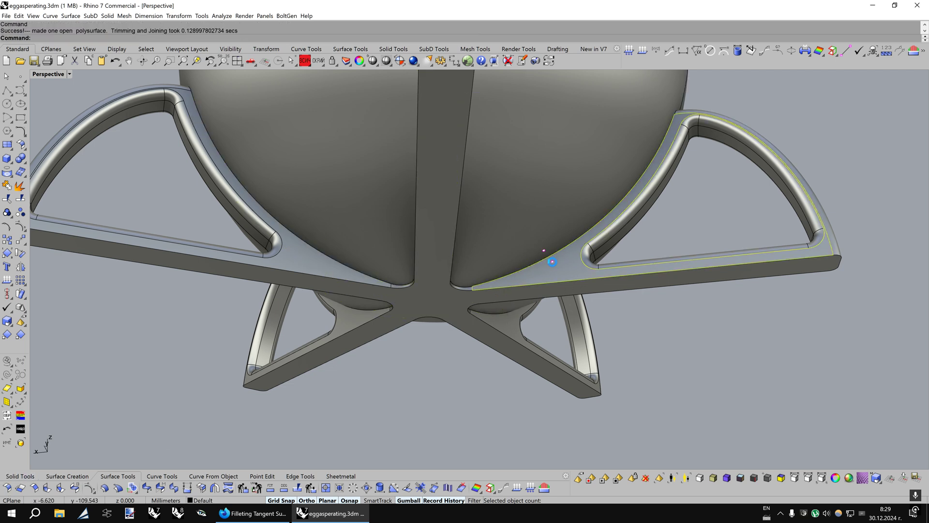
right_click_drag(552, 263, 537, 292)
scroll(536, 292, "up", 3)
scroll(536, 292, "up", 5)
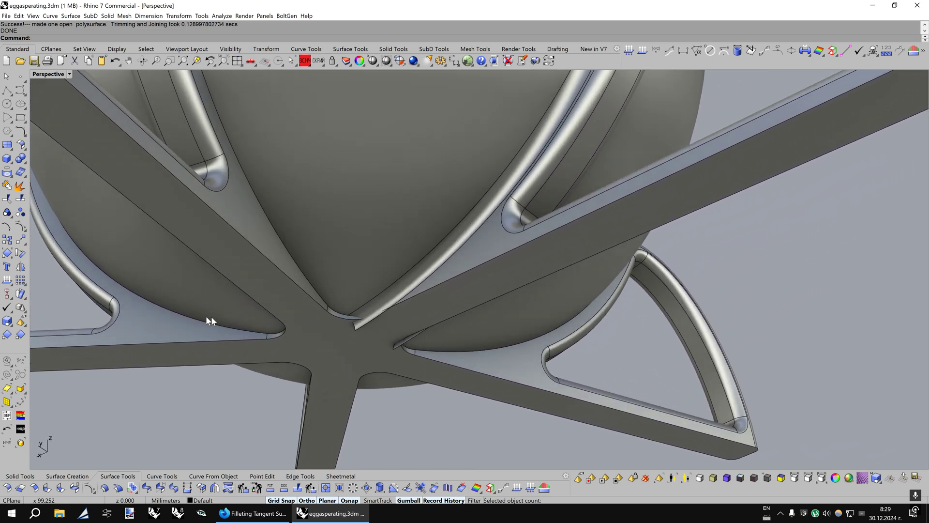
Create a rectangular plane level with the base's underside and shift it to cover the protruding fillet ends near the star centre.
left_click(7, 144)
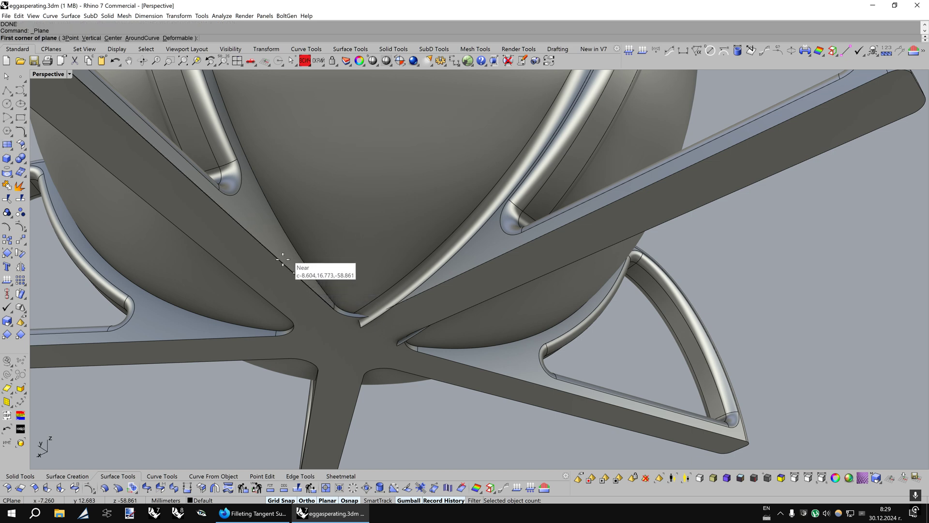
left_click(469, 393)
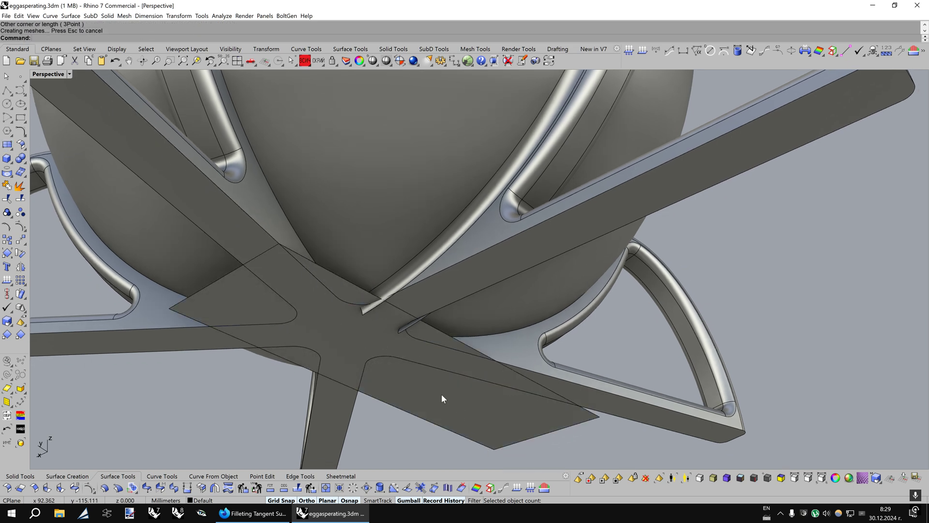
left_click_drag(395, 383, 432, 361)
scroll(355, 342, "up", 2)
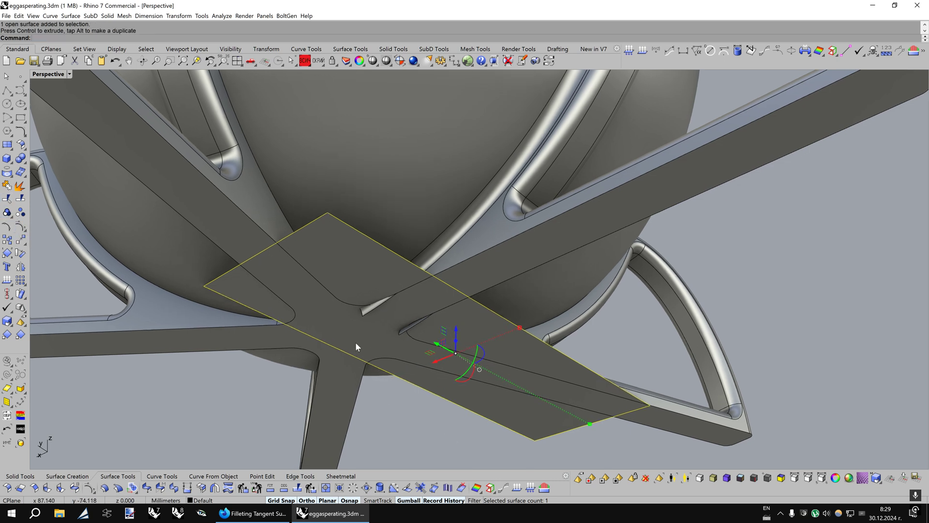
left_click(159, 458)
Extract the two fillet surfaces whose ends protrude through the underside plane from the polysurface.
left_click(340, 476)
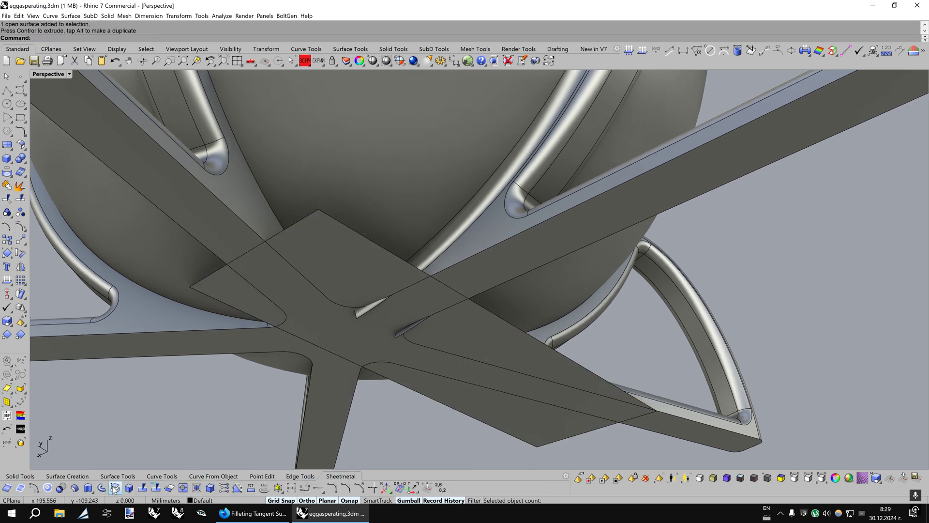
left_click(114, 488)
left_click(370, 313)
left_click(399, 338)
right_click(446, 339)
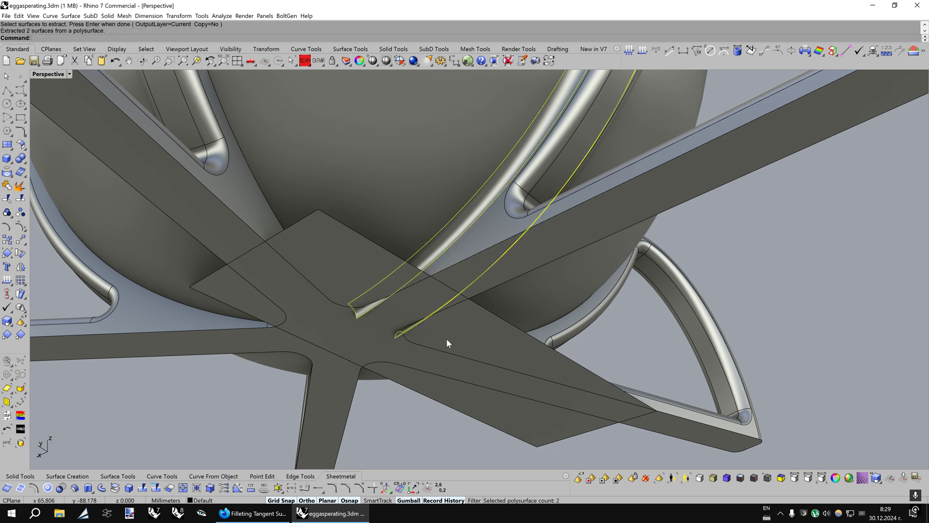
Split the two extracted fillets with the underside plane and delete the small ends protruding below it.
left_click(20, 199)
left_click(339, 258)
key("Return")
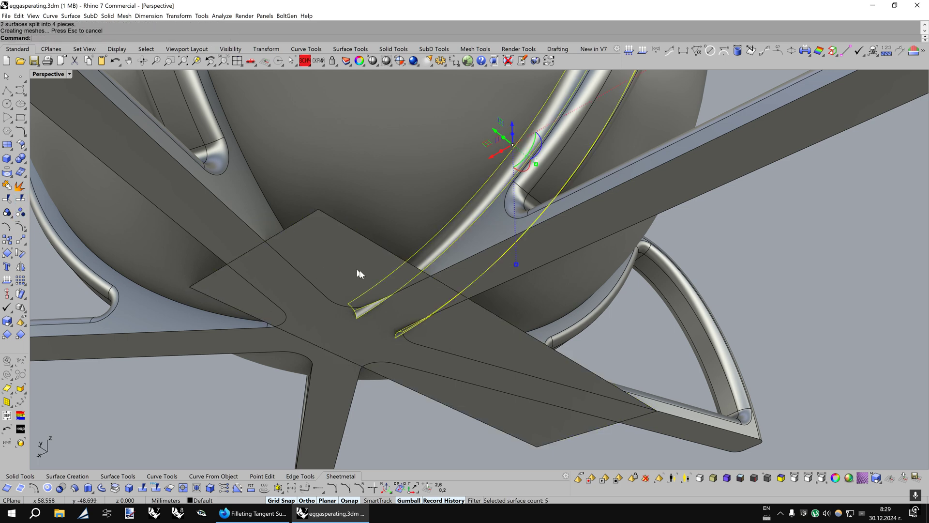
left_click(420, 270, "ctrl")
left_click(443, 303, "ctrl")
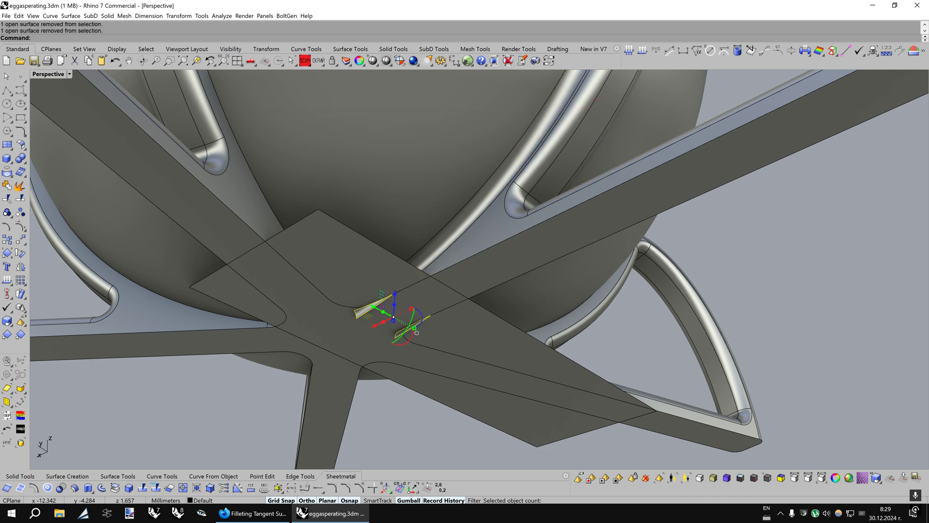
key("Delete")
Delete the rectangular cutting plane lying level with the base's underside.
left_click(342, 275)
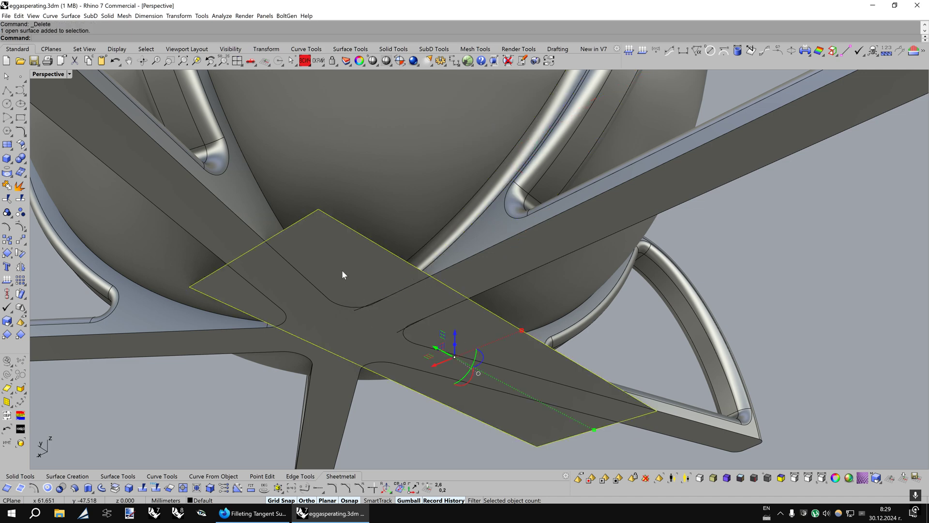
key("Delete")
scroll(339, 295, "up", 5)
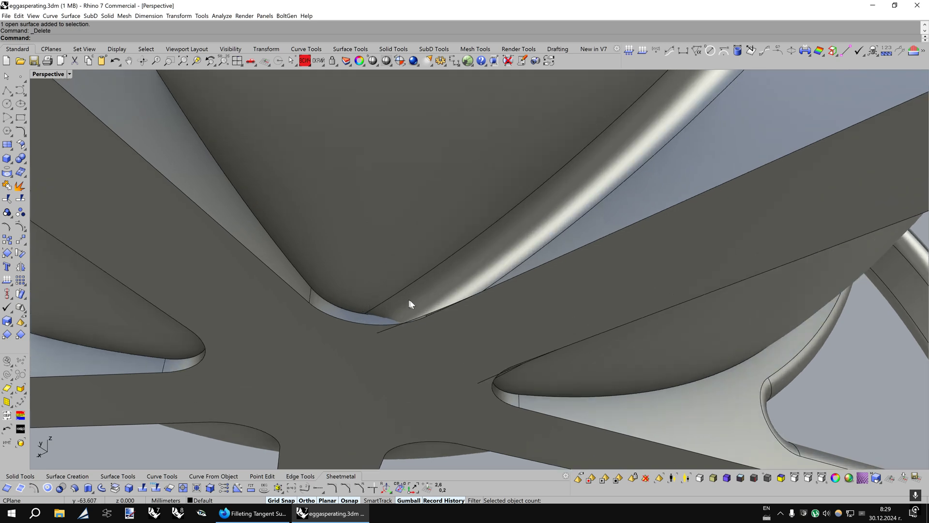
scroll(411, 300, "down", 6)
scroll(460, 292, "up", 3)
scroll(455, 296, "up", 2)
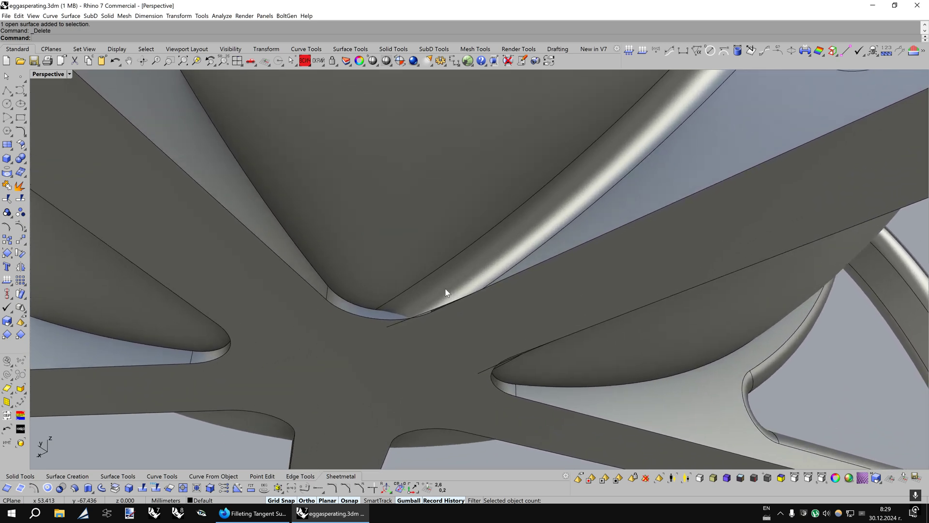
left_click(119, 477)
left_click(10, 488)
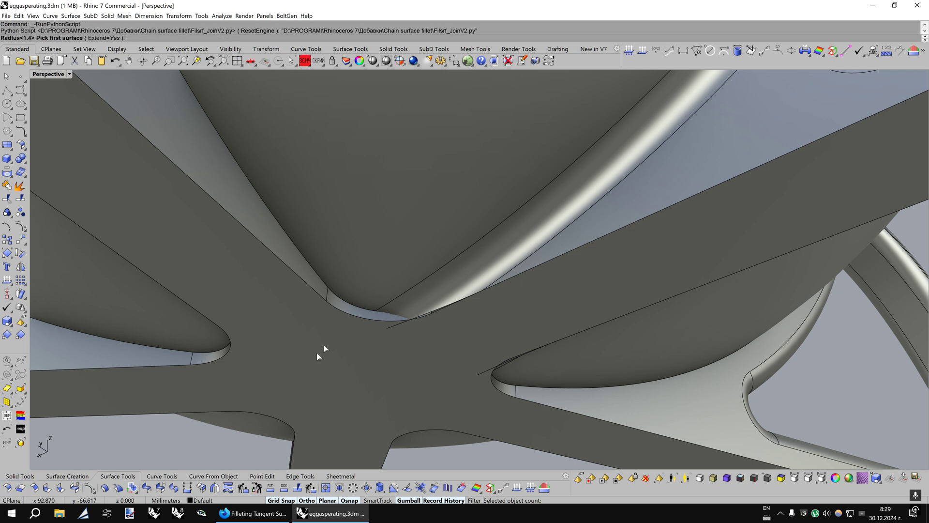
scroll(363, 290, "down", 2)
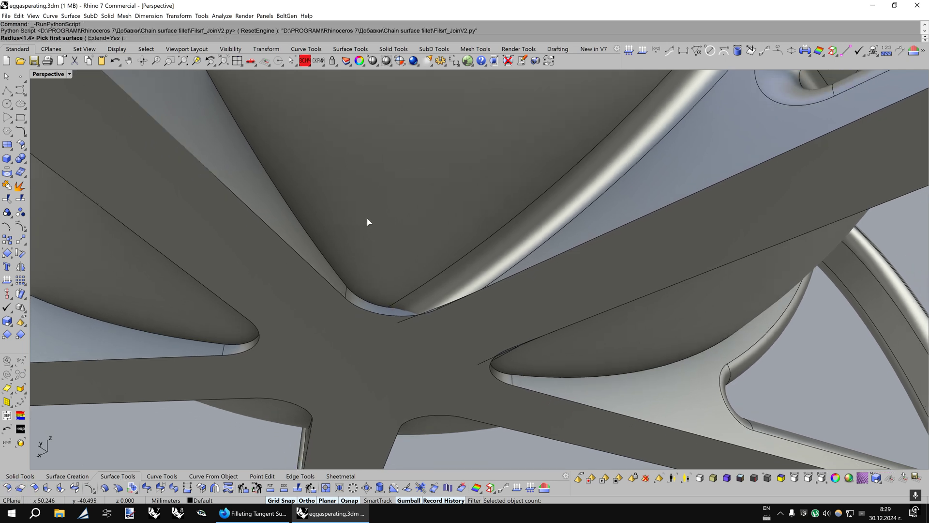
key("Escape")
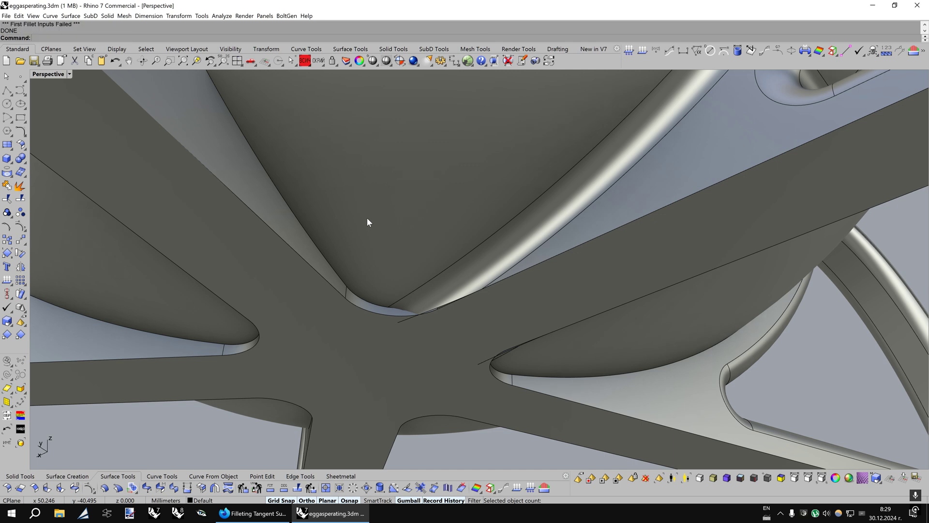
right_click(367, 219)
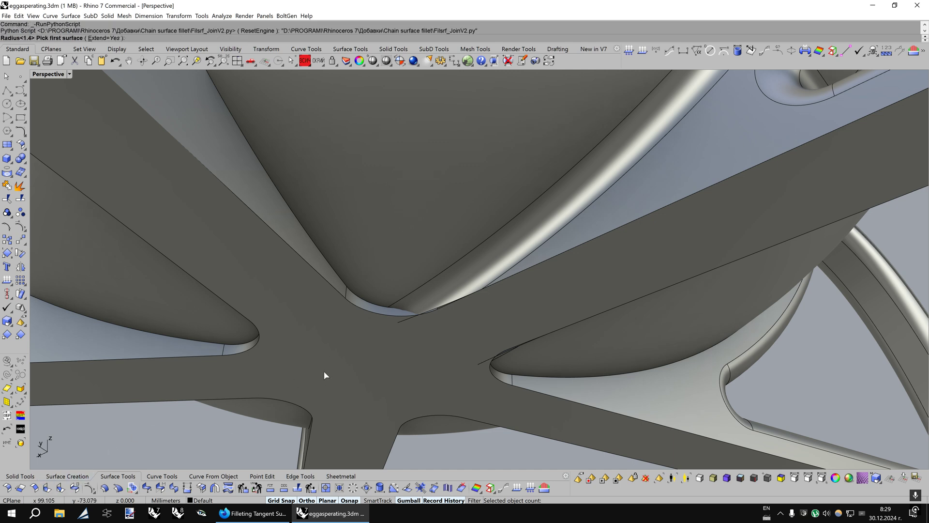
key("Escape")
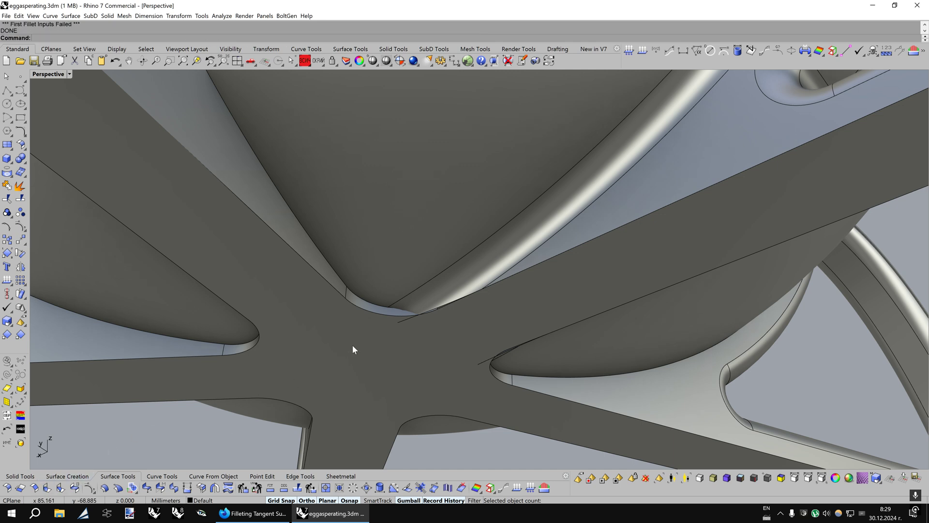
left_click(374, 312)
left_click(437, 307)
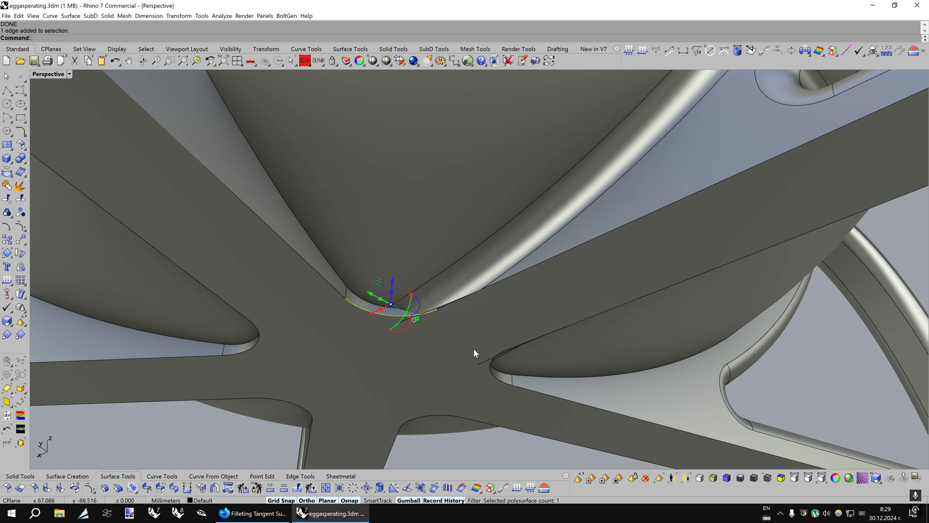
key("Escape")
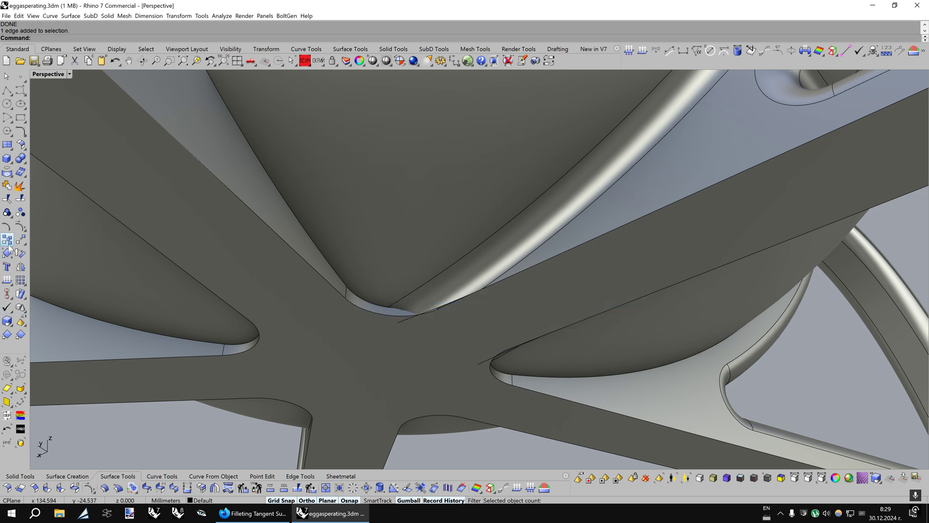
left_click(7, 267)
key("Delete")
type("Ctrl +")
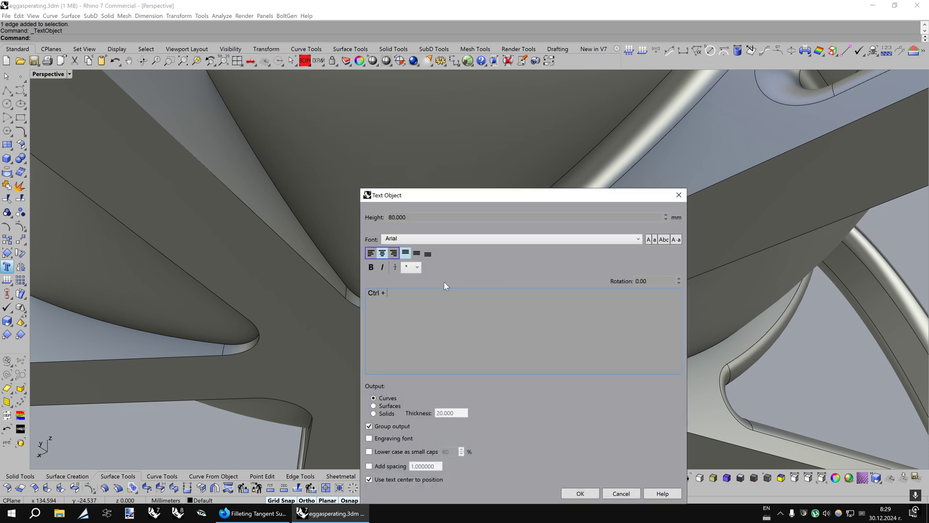
type(" Sh")
type("ft to s")
type("elect sub-object edge")
left_click(636, 493)
Extrude the curved lower edge of the concave corner between the two legs vertically downward into a helper surface.
left_click(388, 316, "ctrl+shift")
right_click_drag(469, 352, 469, 365)
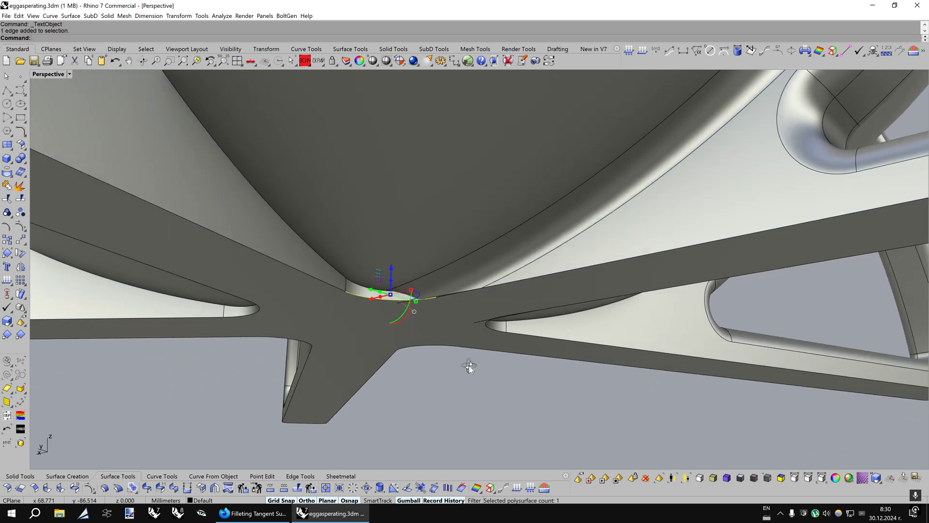
left_click_drag(392, 283, 392, 396)
left_click(519, 398)
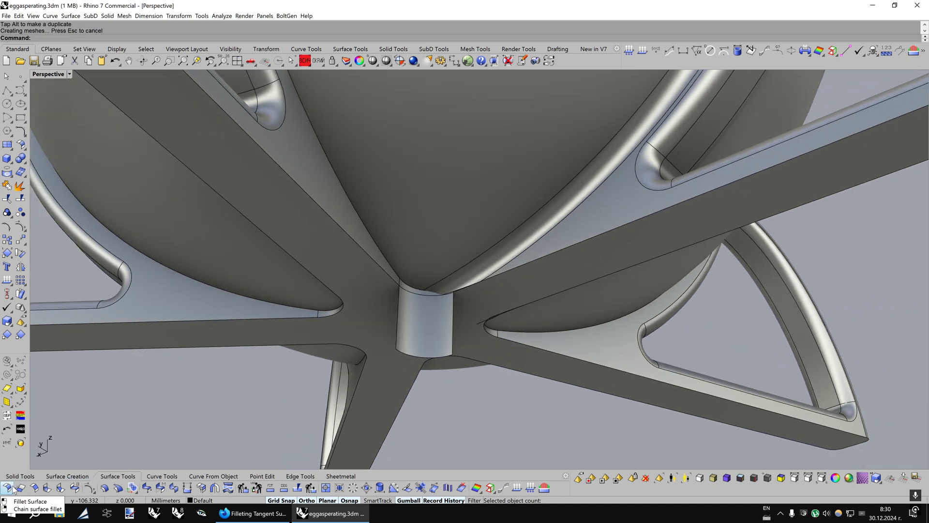
Fillet the egg surface with the extruded corner surface using FilletSrf at a radius of 1.4, without trimming or extending.
left_click(13, 485)
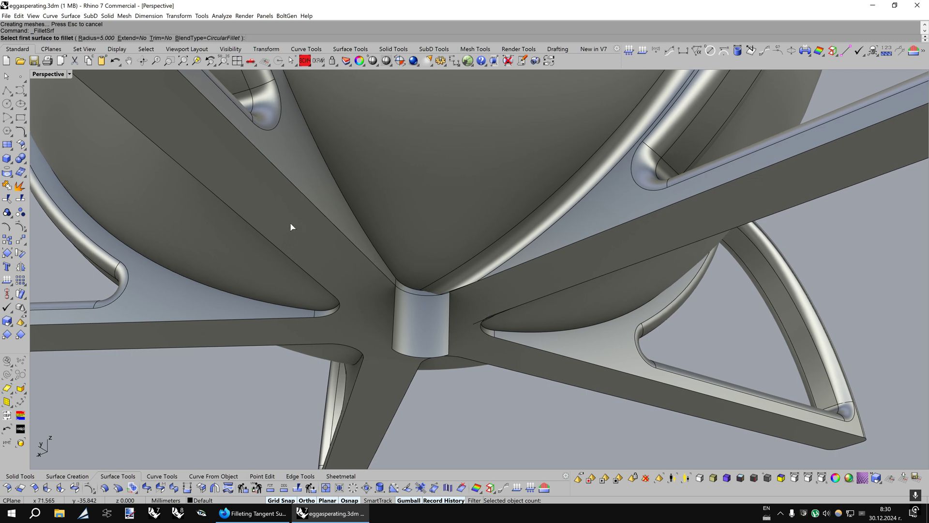
left_click(101, 40)
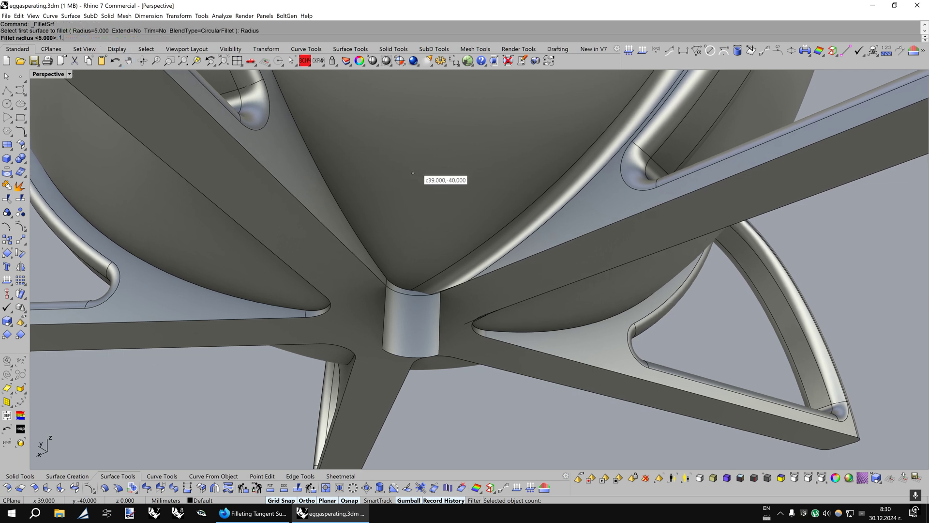
type("1.4")
key("Return")
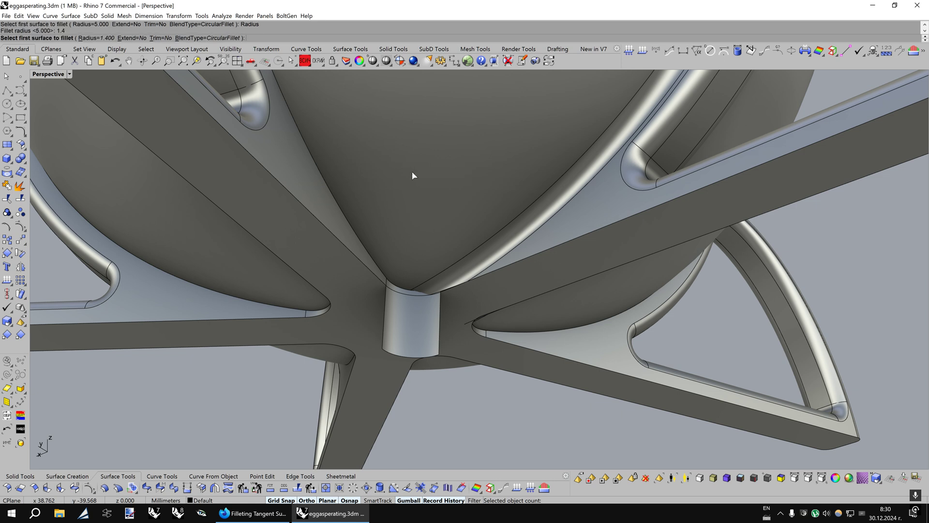
left_click(405, 239)
left_click(409, 306)
Delete the extruded helper surface at the corner and accept the break in history.
left_click(411, 317)
key("Delete")
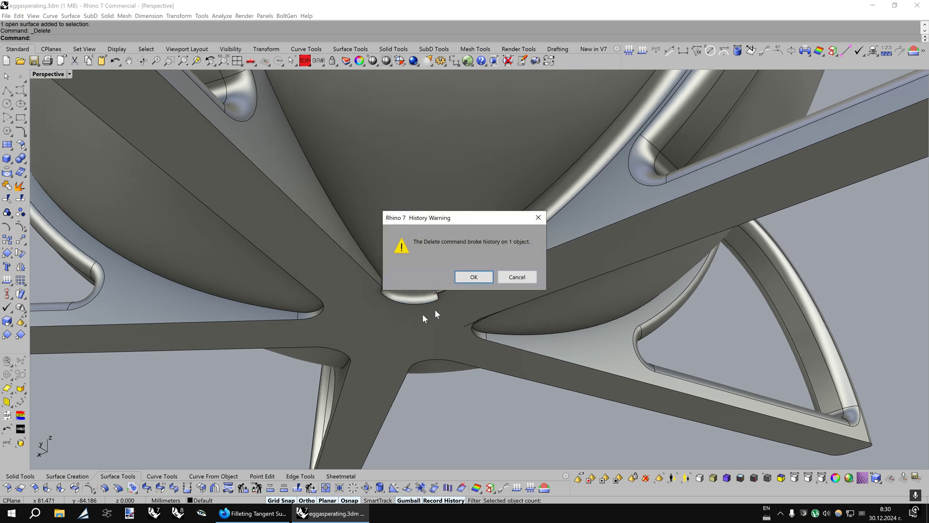
left_click(472, 279)
Create a rectangular plane level with the base's underside and shift it to cover the new corner fillet.
scroll(498, 357, "down", 1)
left_click(7, 144)
left_click(323, 243)
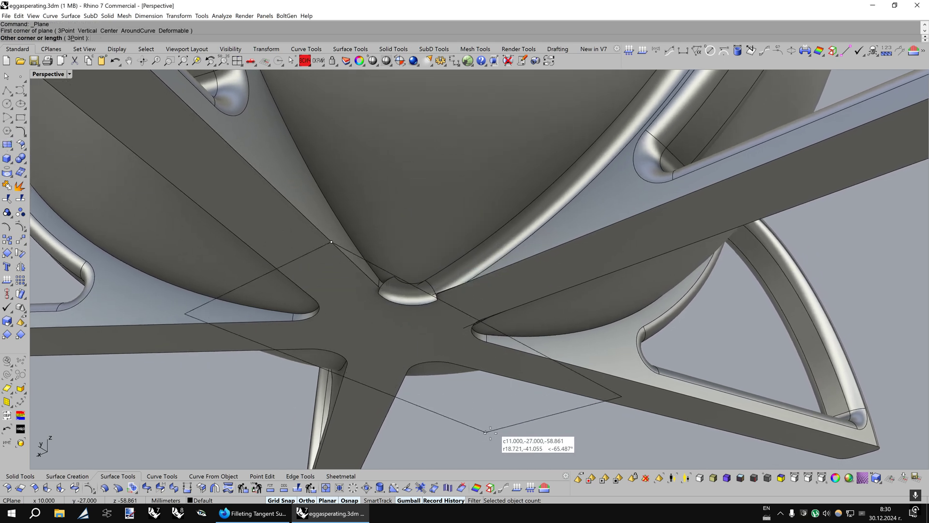
left_click(454, 384)
left_click_drag(415, 368, 450, 356)
Trim away the part of the corner fillet below the underside plane and delete the plane.
left_click(22, 227)
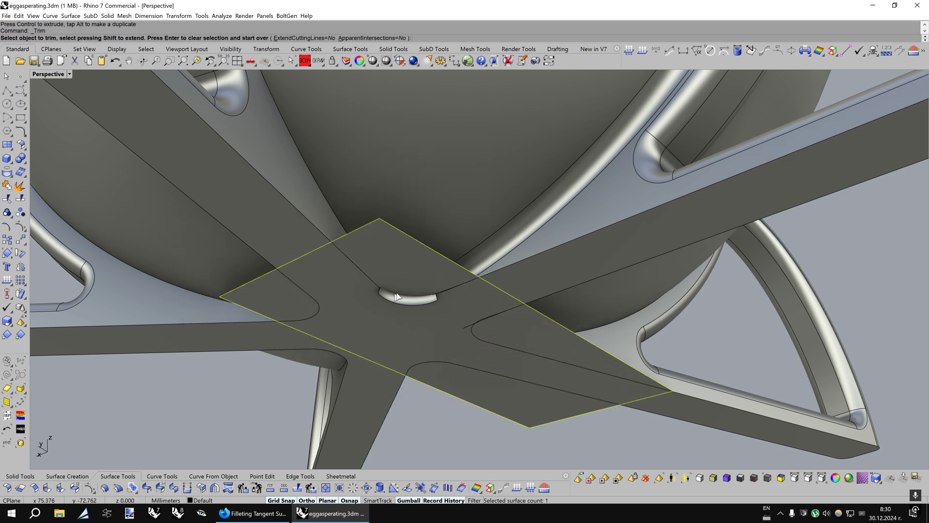
left_click(401, 302)
right_click(400, 302)
key("Delete")
key("Delete")
scroll(400, 302, "up", 5)
Split the adjoining long leg fillet with the corner fillet and delete the excess end beyond it.
left_click(400, 303)
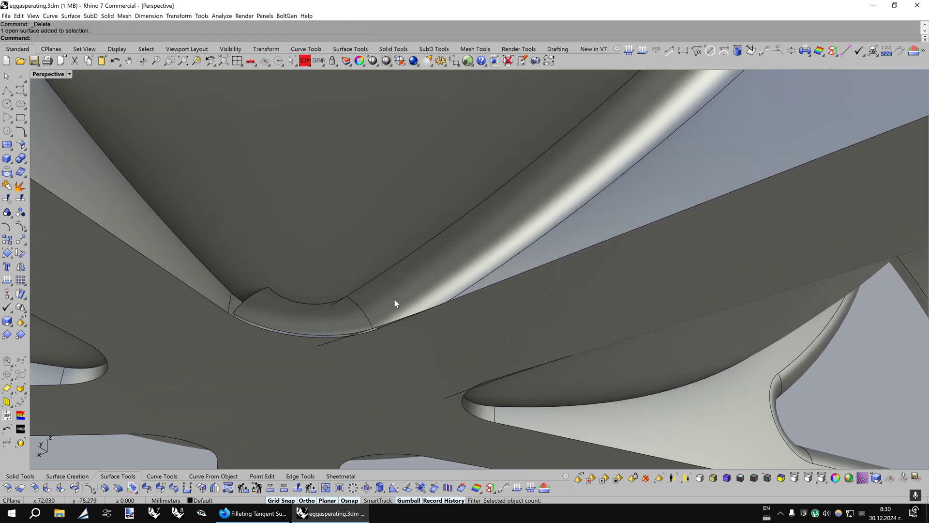
left_click(20, 198)
left_click(365, 320)
key("Return")
key("super+space")
left_click(394, 300, "ctrl")
key("Delete")
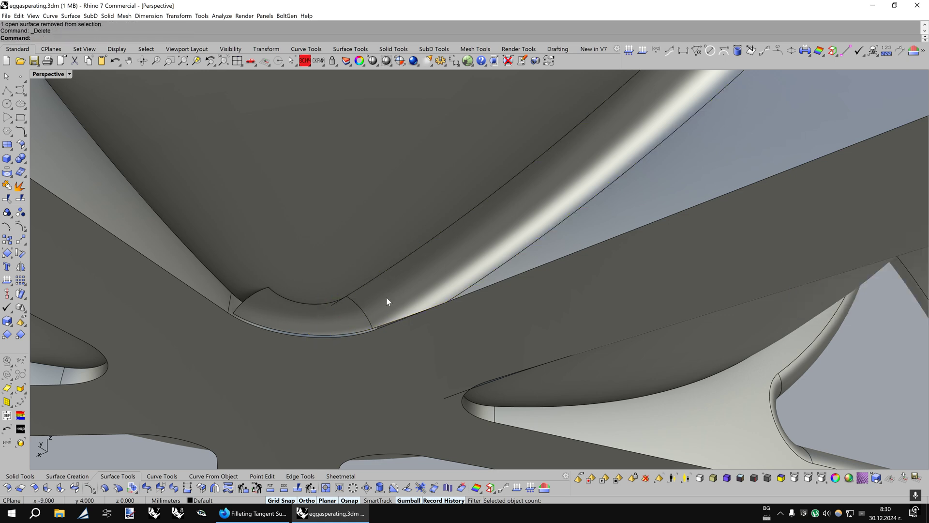
Extract the egg surface from the joined polysurface.
right_click_drag(386, 297, 382, 297)
left_click(329, 305)
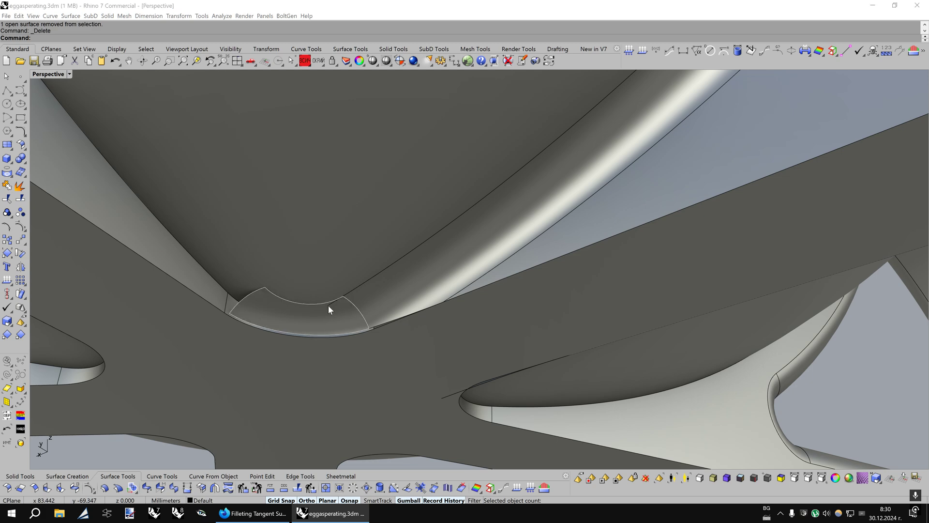
left_click(387, 305)
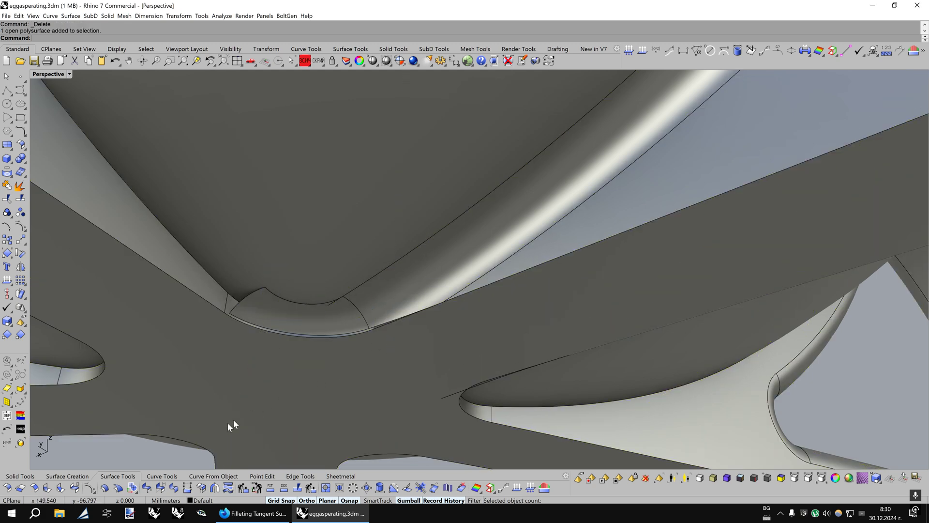
scroll(478, 269, "down", 3)
scroll(332, 476, "down", 5)
key("ctrl+e")
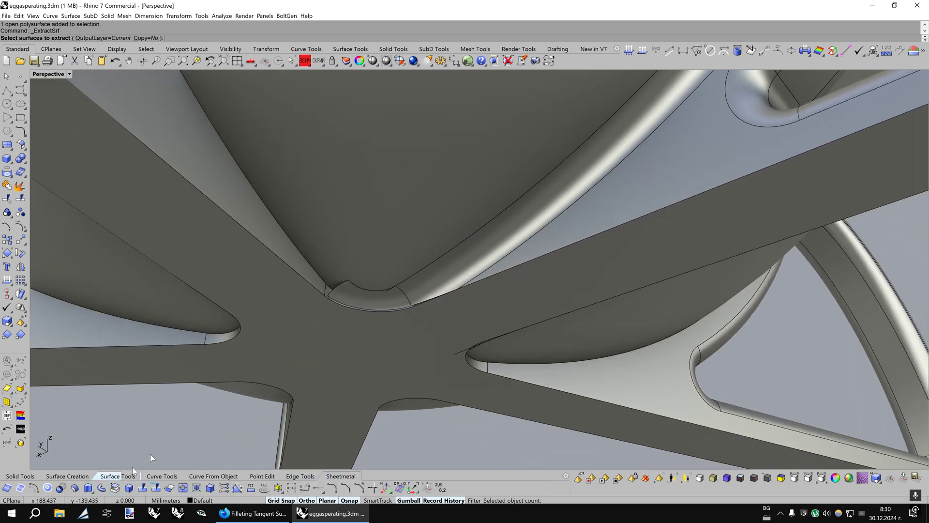
left_click(377, 253)
key("Return")
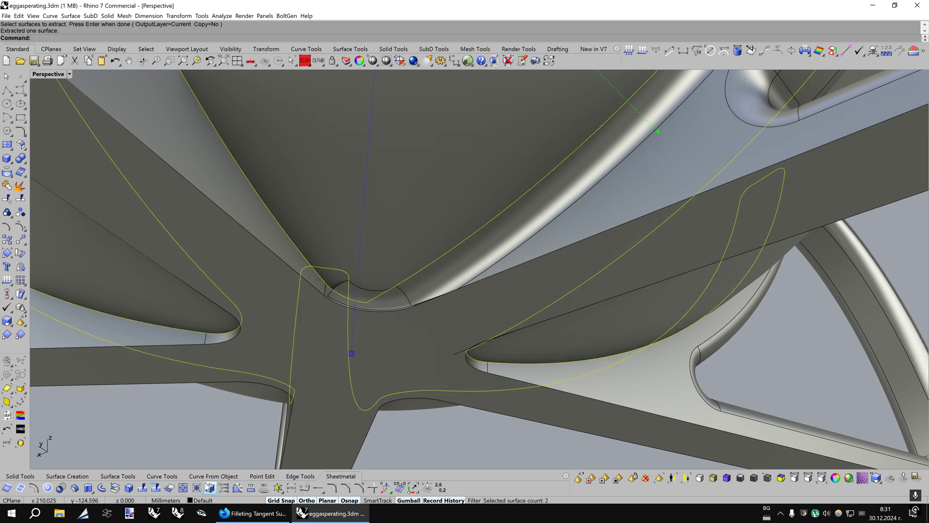
Untrim the egg surface at its star-shaped opening edge without keeping the trim objects.
left_click(183, 487)
left_click(406, 284)
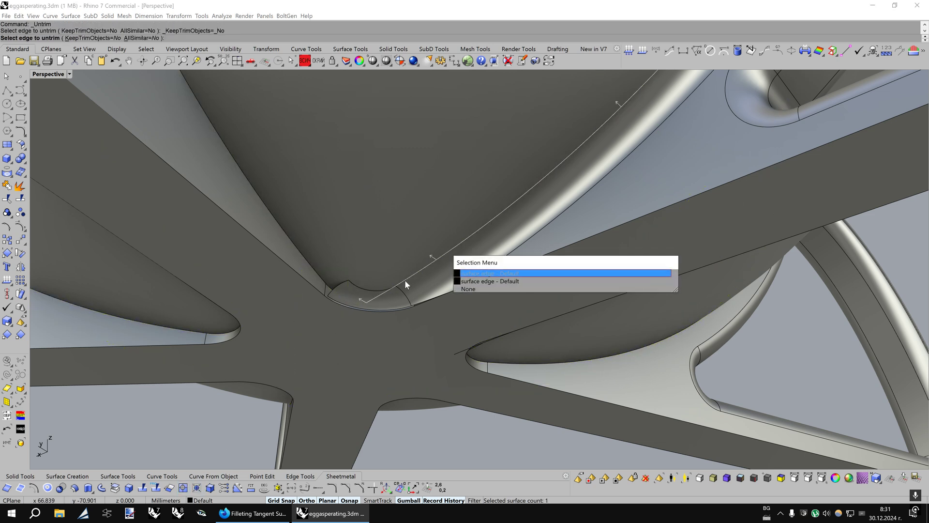
left_click(468, 279)
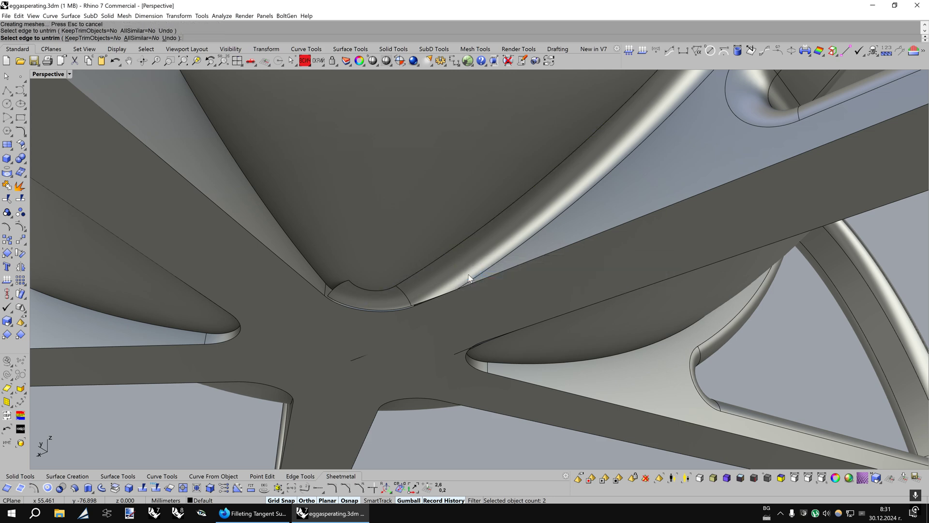
left_click(394, 254)
key("Escape")
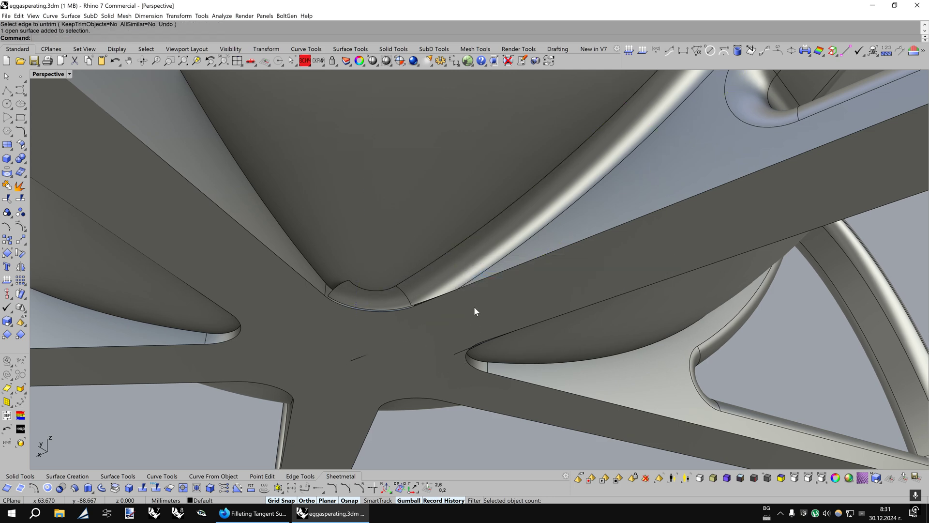
Delete the long egg fillet on the opposite side of the leg from the corner fillet.
right_click_drag(474, 306, 543, 335)
scroll(544, 335, "down", 4)
left_click(540, 340)
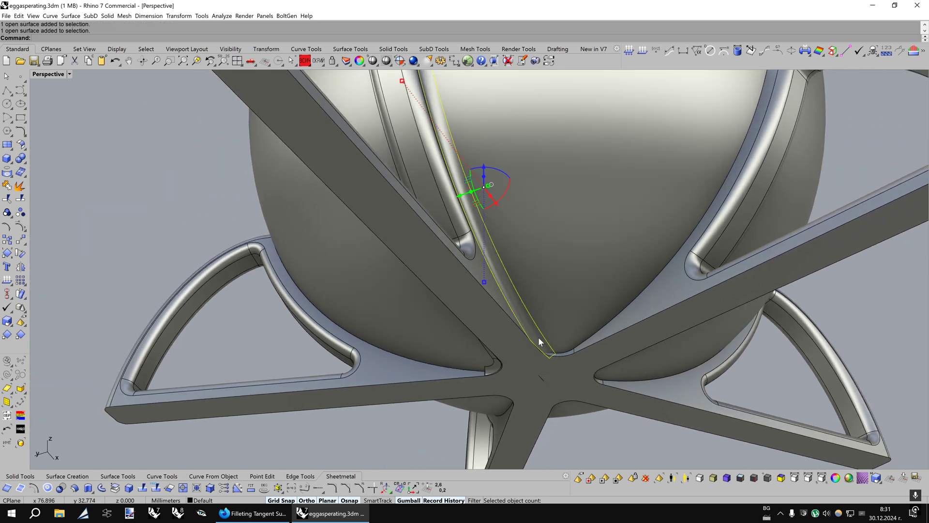
key("Delete")
key("Left")
key("Left")
key("Left")
key("Left")
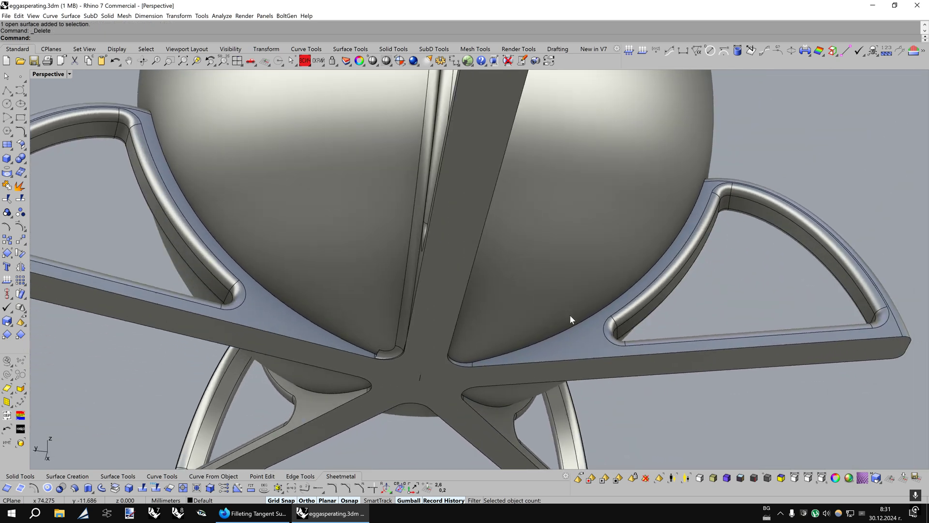
right_click_drag(570, 316, 574, 317)
Extract the flat star-shaped underside surface from the base polysurface.
left_click(115, 488)
left_click(361, 344)
right_click(361, 344)
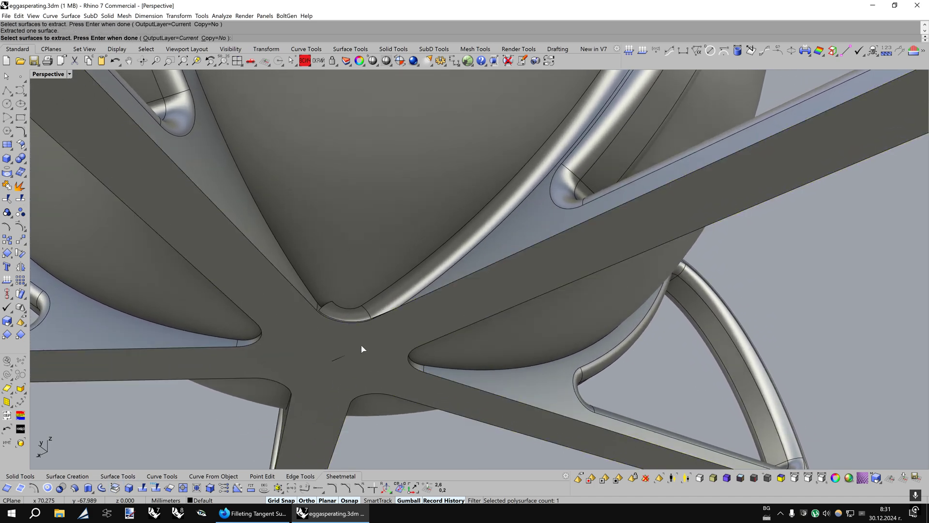
right_click_drag(477, 303, 484, 346, "ctrl")
key("Escape")
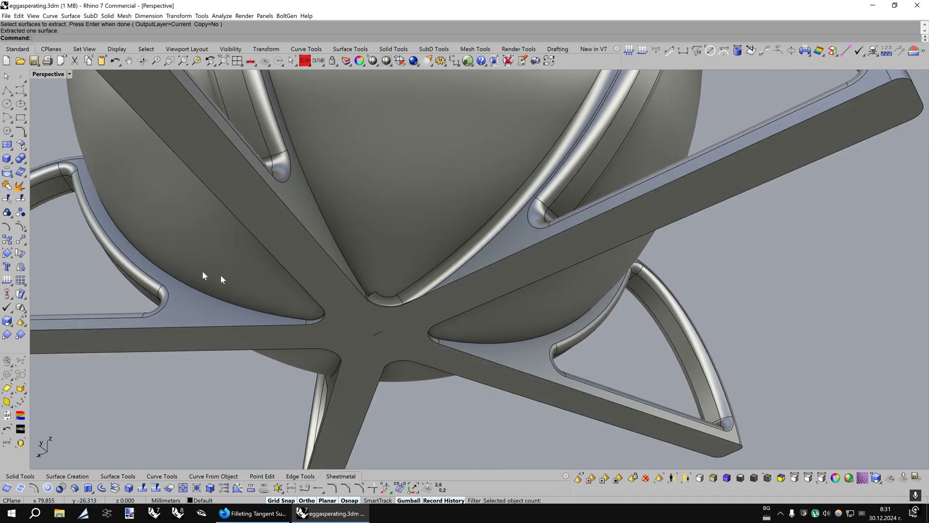
Join the leg, its remaining long egg fillet and the small corner fillet into one polysurface.
left_click(6, 186)
left_click(508, 242)
left_click(494, 245)
left_click(409, 303)
key("Left")
key("Left")
key("Left")
key("Left")
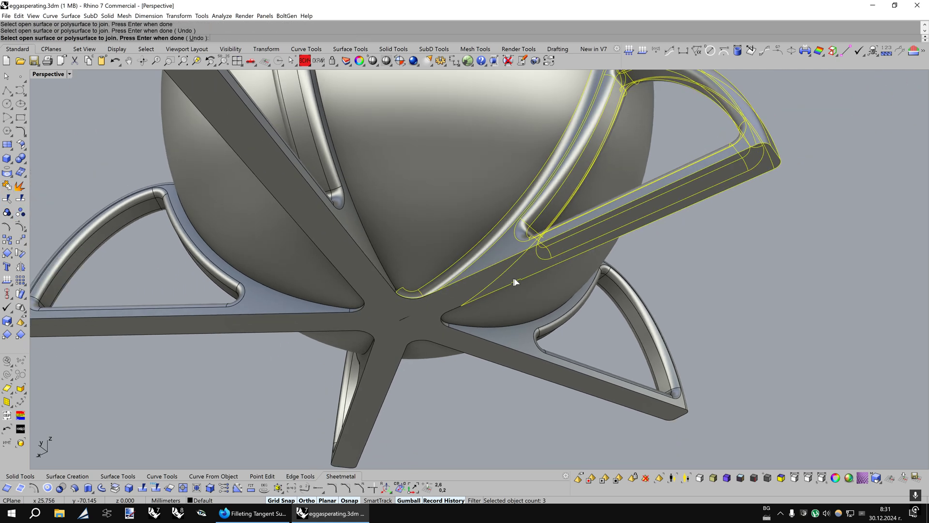
key("Down")
key("Down")
key("Down")
key("Down")
key("Down")
key("Down")
key("Left")
key("Left")
key("Left")
key("Left")
key("Left")
key("Left")
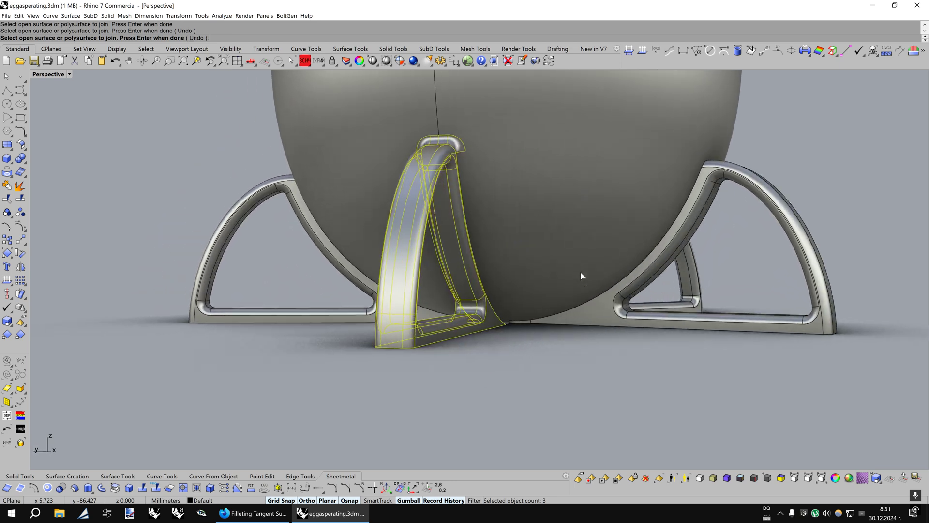
right_click(491, 245)
key("Right")
key("Right")
key("Right")
key("Right")
key("Right")
key("Right")
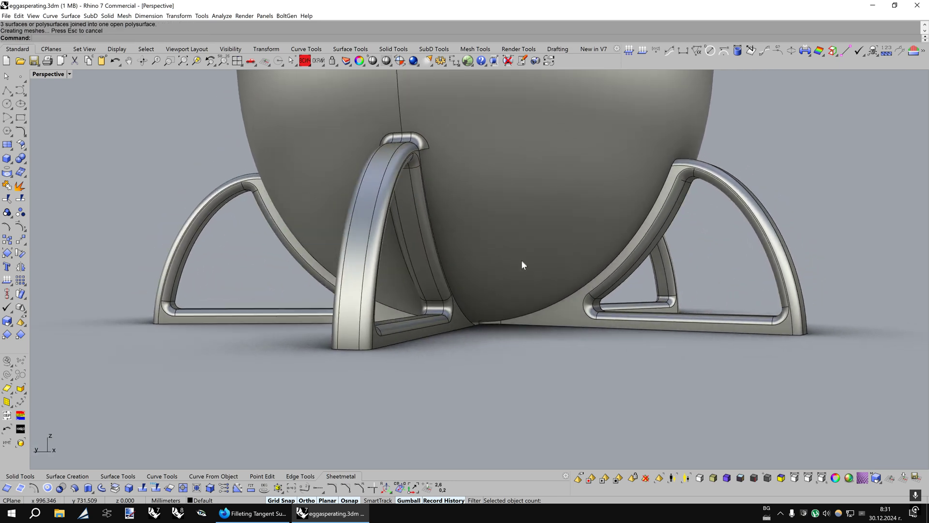
Delete the remaining old base polysurface, keeping the finished filleted leg and the flat star-shaped underside.
key("Up")
key("Up")
key("Up")
key("Up")
key("Up")
key("Up")
key("Up")
key("Up")
left_click(619, 230)
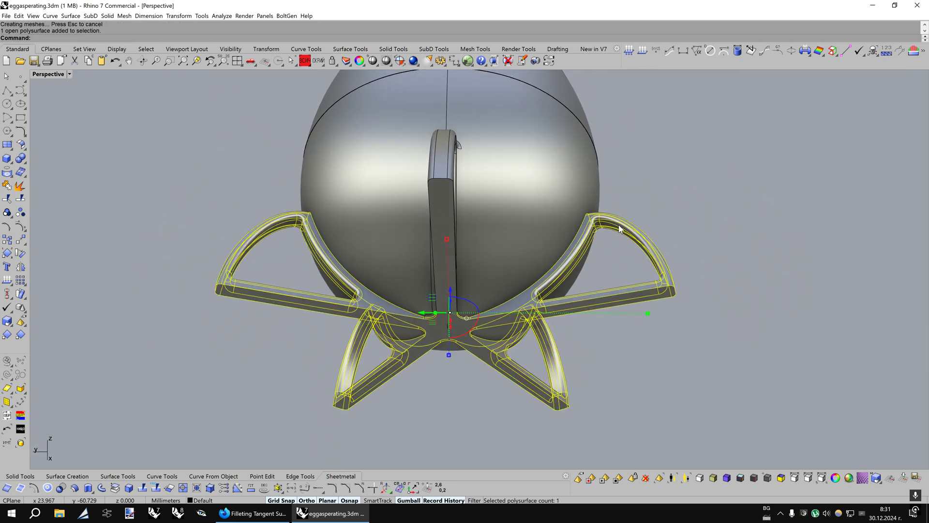
key("Delete")
Polar array the filleted leg polysurface around the last-used axis with 5 items over 360 degrees.
right_click_drag(618, 225, 508, 195)
left_click(520, 168)
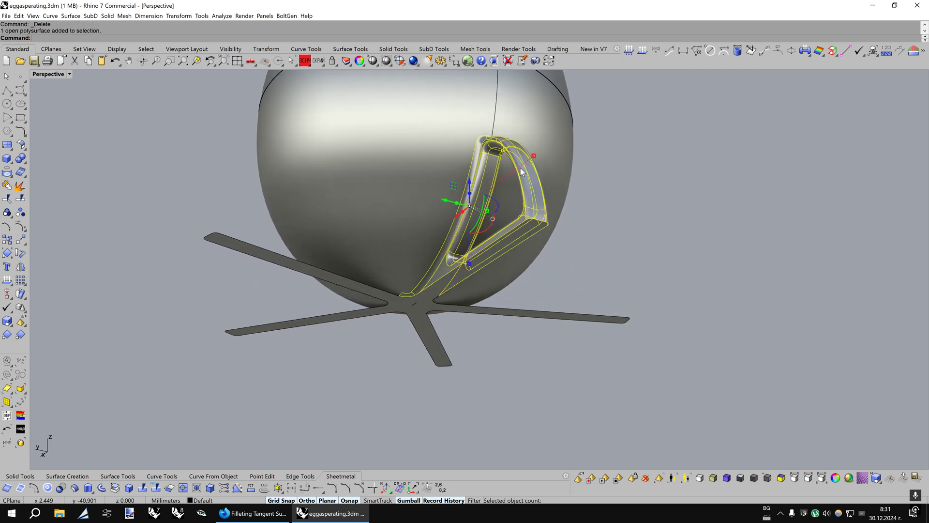
left_click(20, 284)
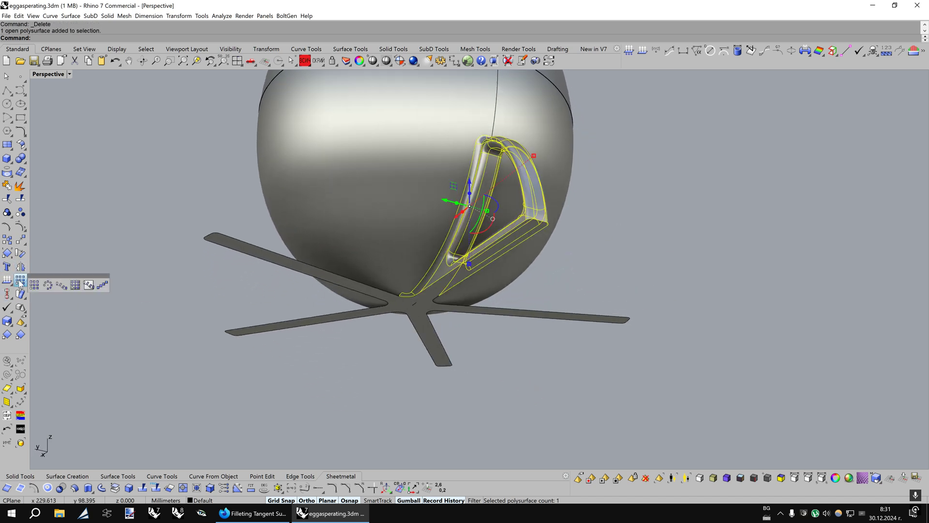
left_click(47, 284)
left_click(185, 38)
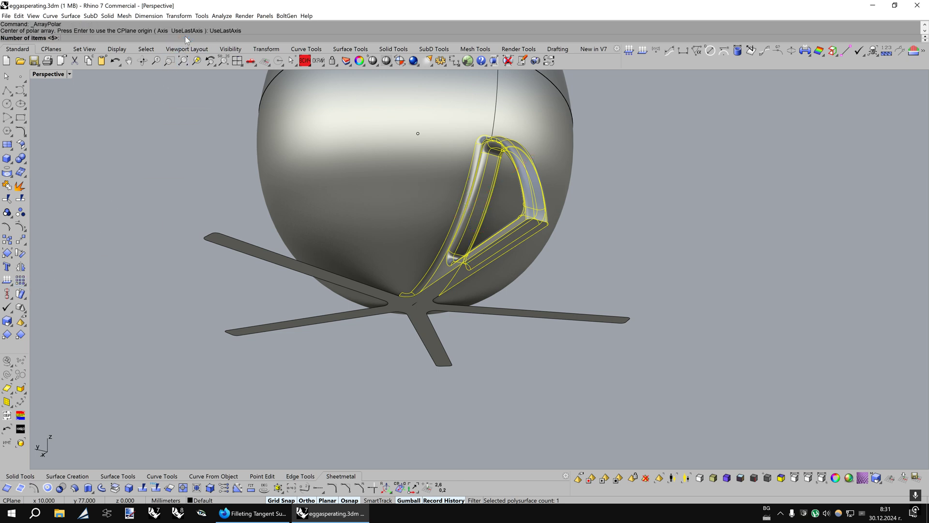
key("Return")
key("Return")
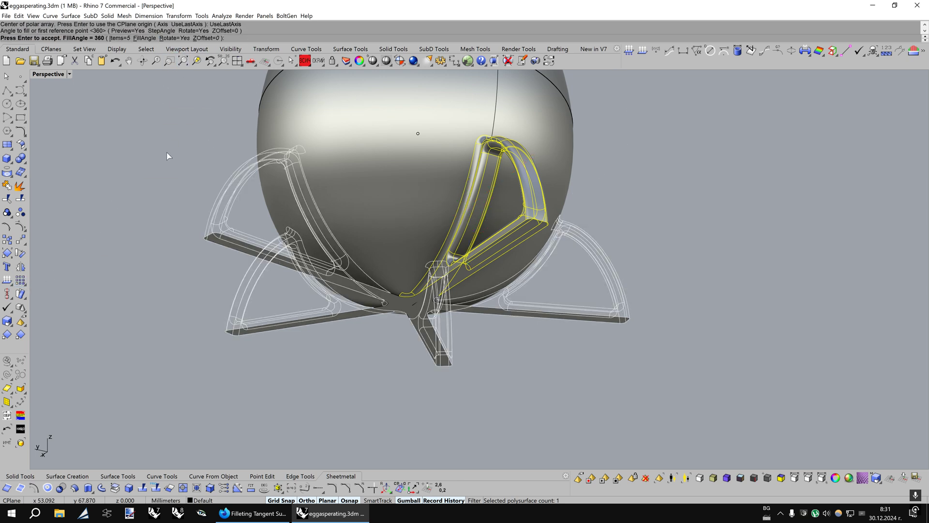
key("Return")
key("Escape")
Extract the long egg fillet surface from the original leg with Copy set to Yes.
right_click_drag(287, 238, 621, 334)
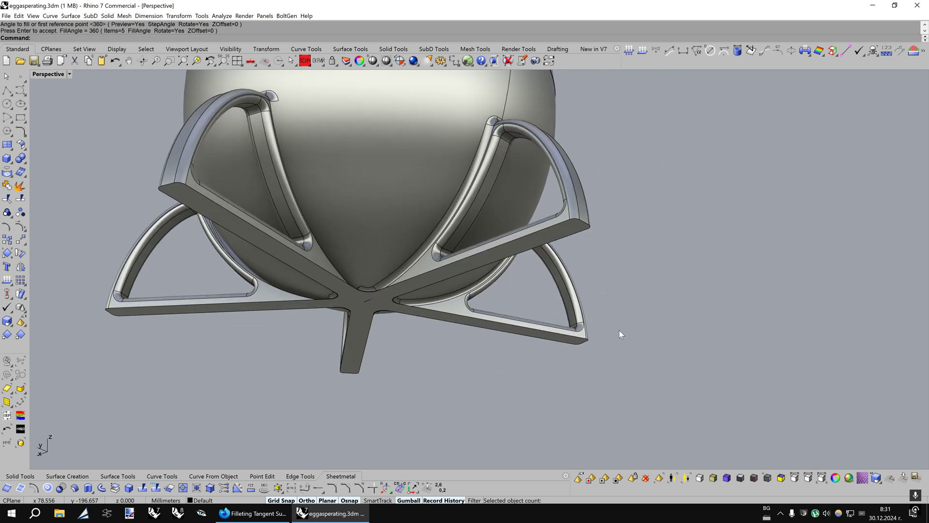
scroll(473, 261, "up", 4)
left_click(115, 488)
left_click(138, 38)
scroll(339, 298, "up", 3)
left_click(339, 299)
right_click(339, 298)
Mirror the extracted egg fillet to the leg's other side, using a mirror plane from origin 0 along the X axis.
right_click_drag(535, 307, 550, 300)
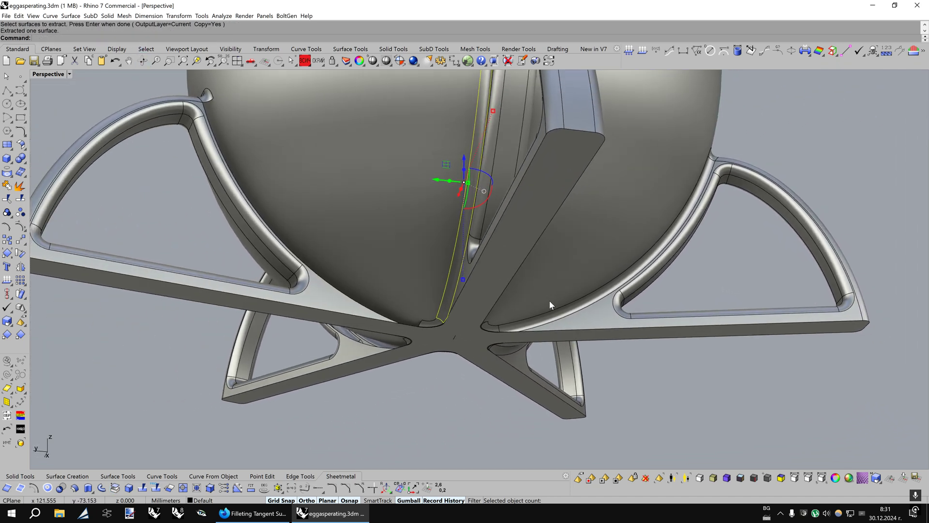
scroll(550, 300, "down", 3)
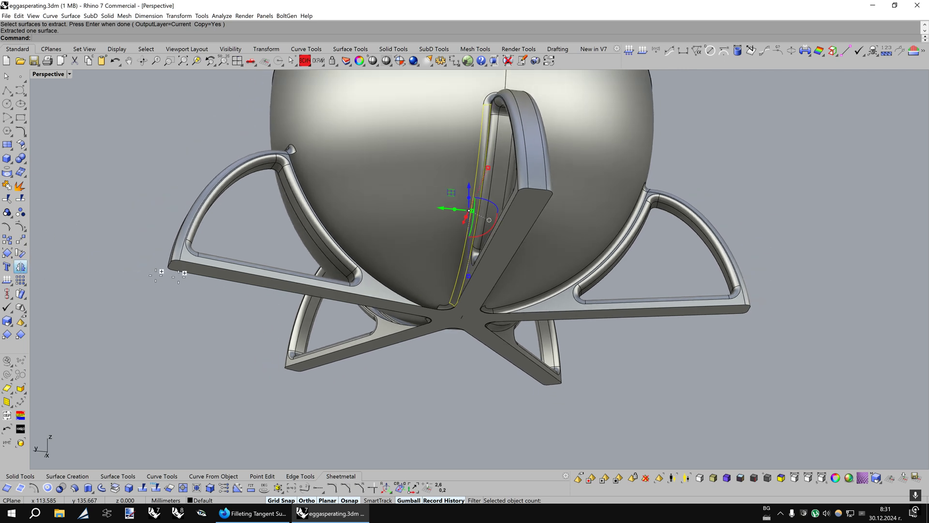
left_click(20, 266)
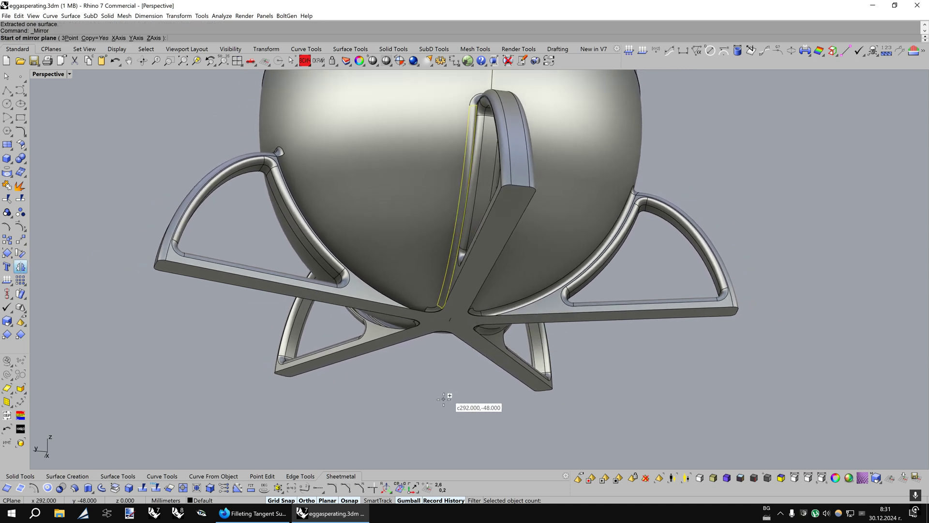
type("0")
key("Return")
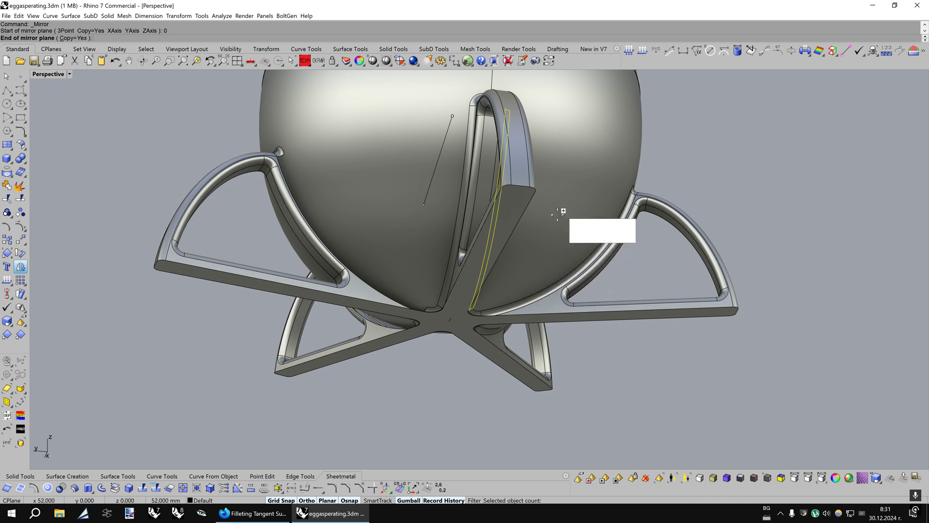
scroll(563, 181, "down", 9)
right_click_drag(563, 180, 545, 280)
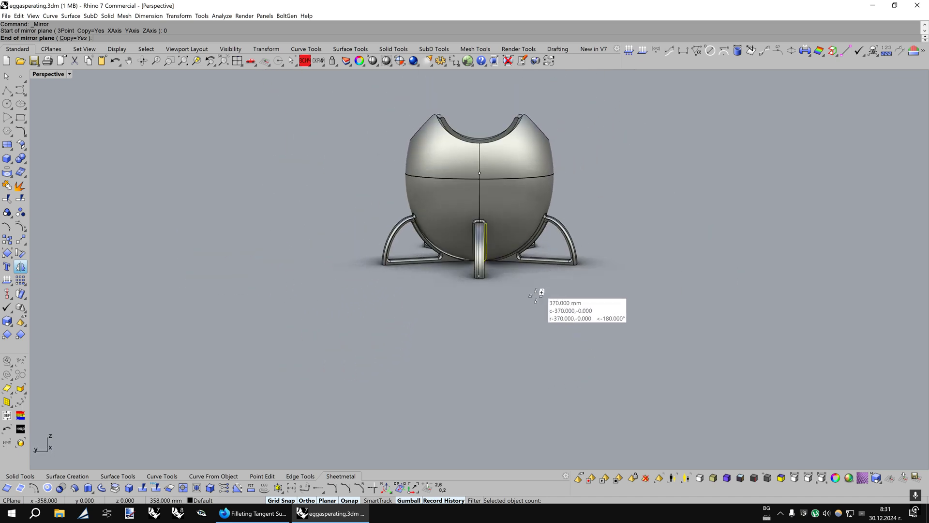
left_click(478, 375)
scroll(543, 323, "up", 8)
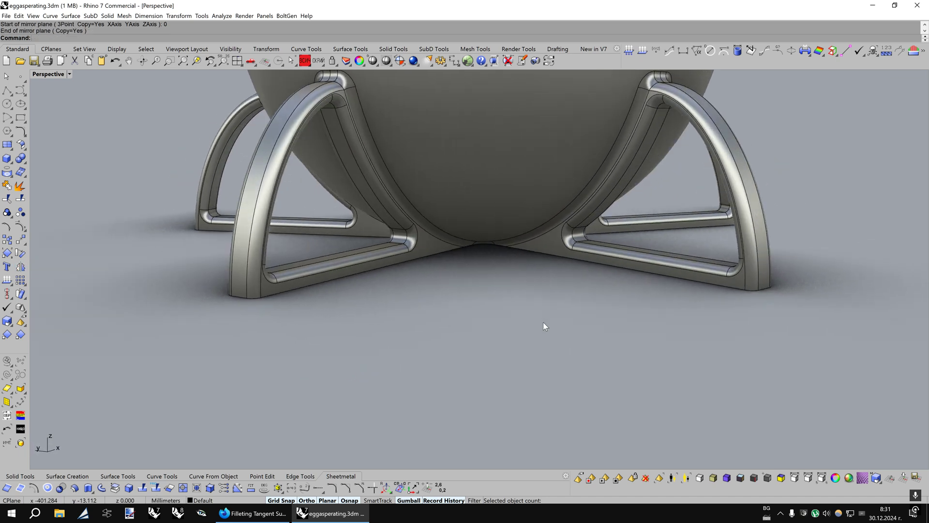
Select all objects with history and remove the mirrored egg fillet from the selection.
key("Down")
key("Down")
key("Down")
key("Down")
key("Down")
key("Down")
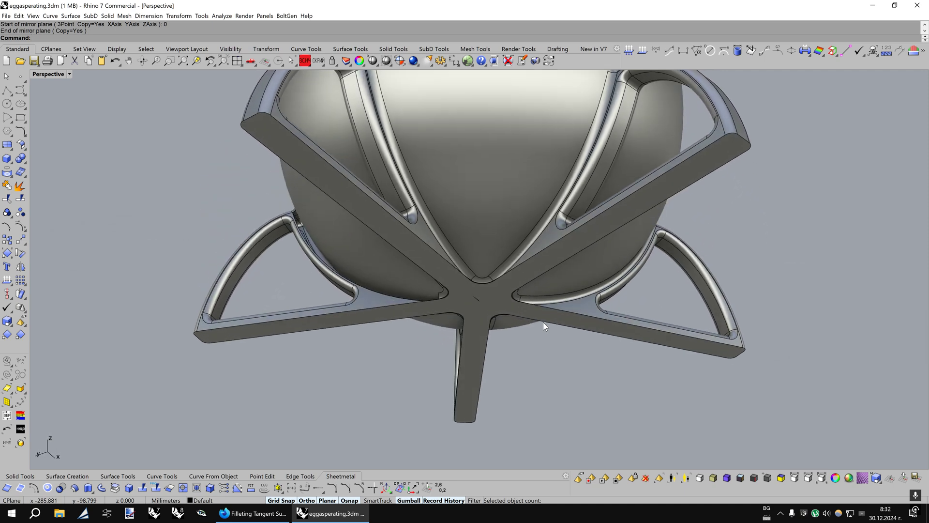
right_click_drag(543, 322, 546, 322)
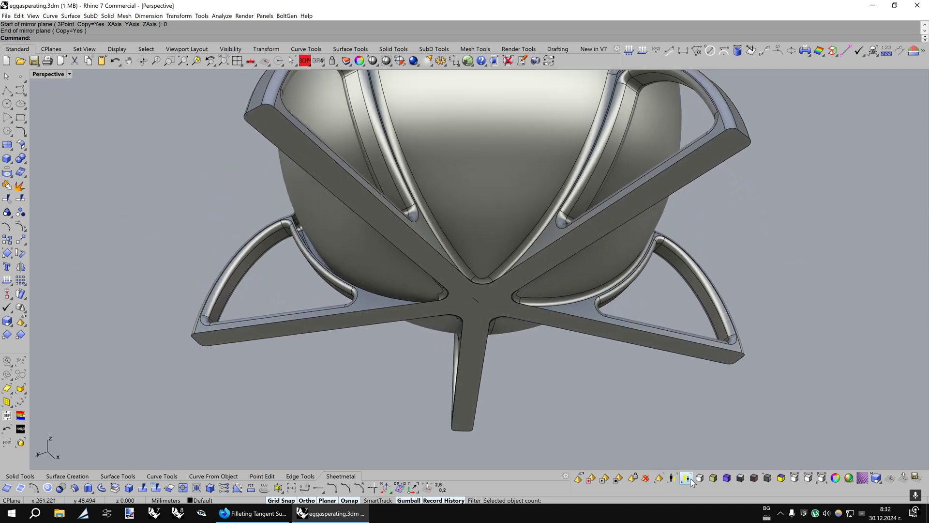
left_click(660, 478)
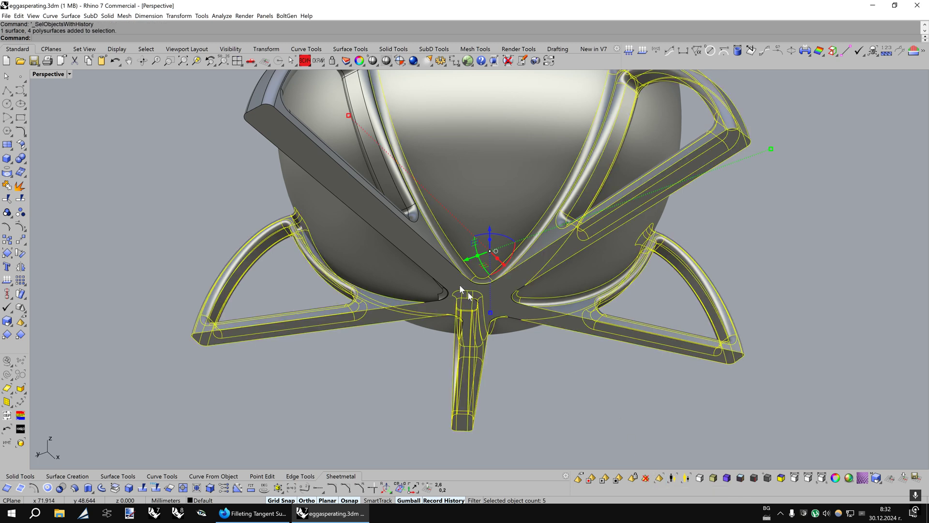
left_click(431, 228, "ctrl")
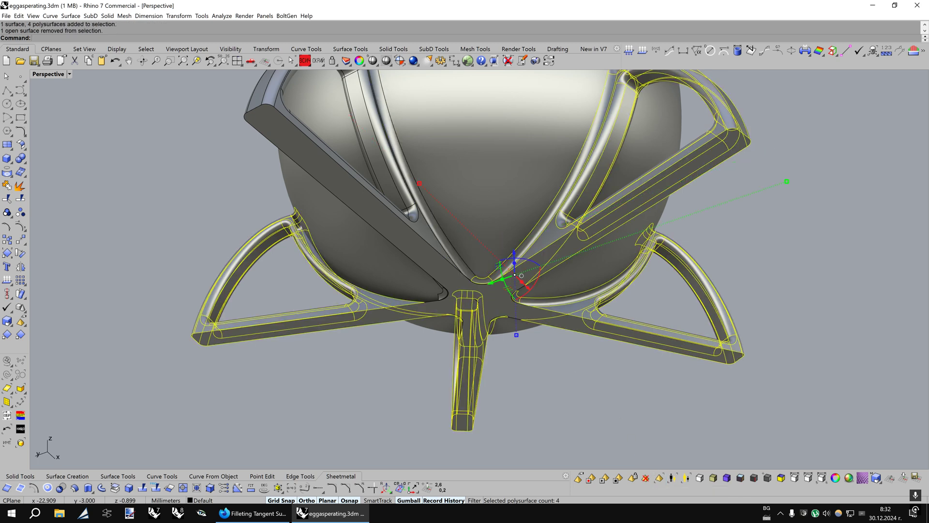
Polar array the mirrored egg fillet surface around the last-used axis with 5 items over 360 degrees.
left_click(439, 236)
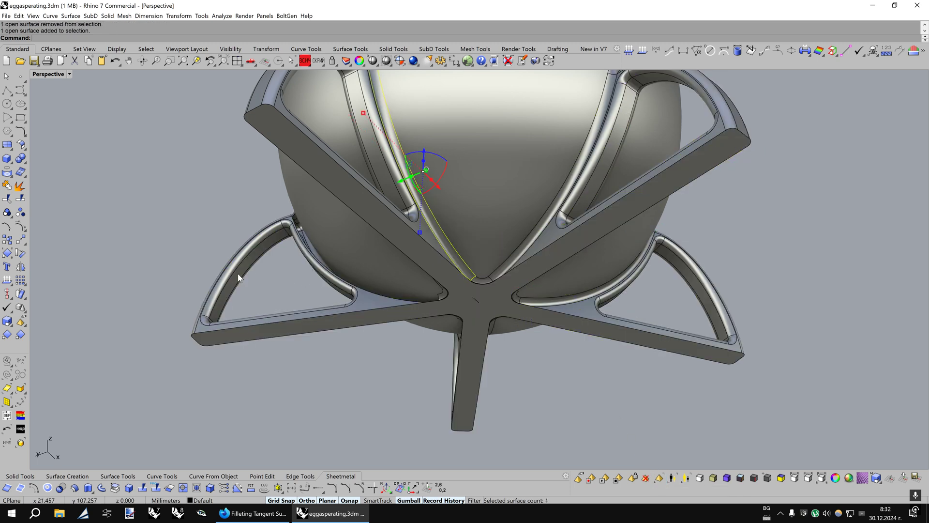
scroll(238, 277, "down", 4)
left_click(21, 283)
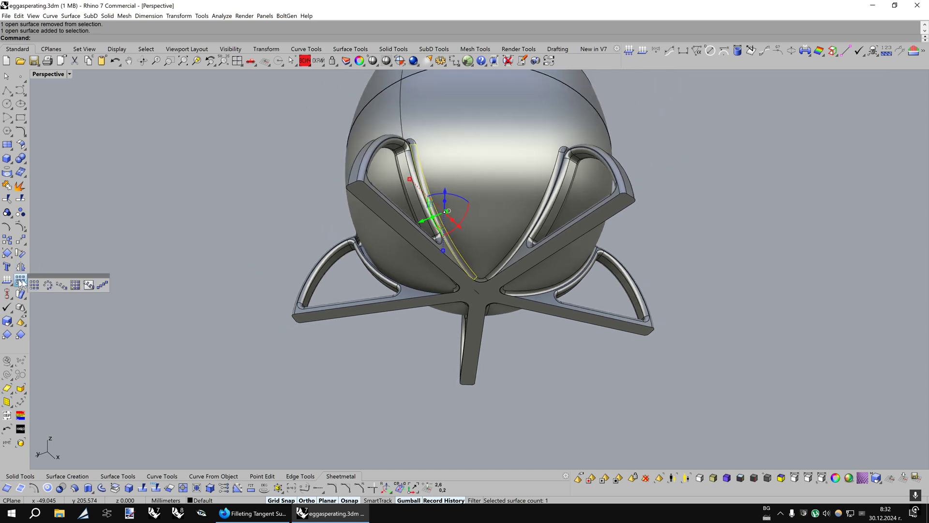
left_click(47, 285)
left_click(189, 39)
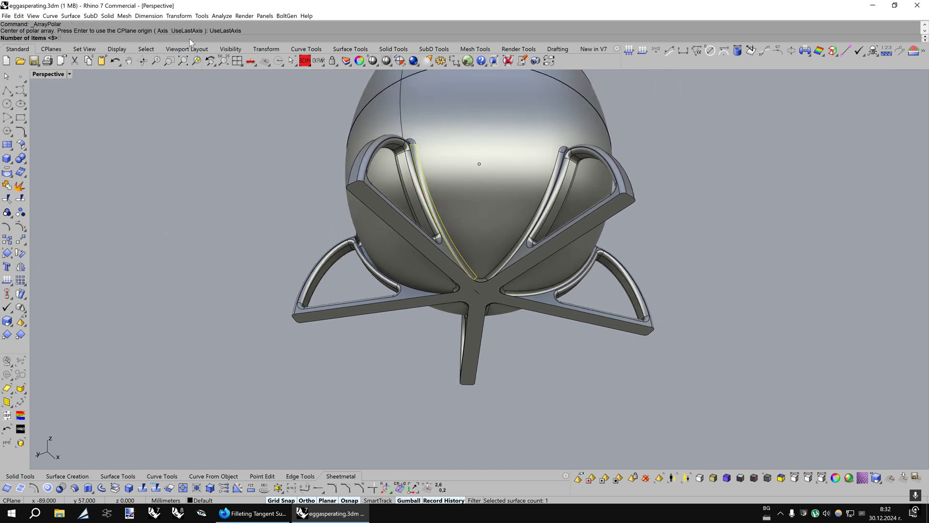
key("Return")
key("Return")
key("Return")
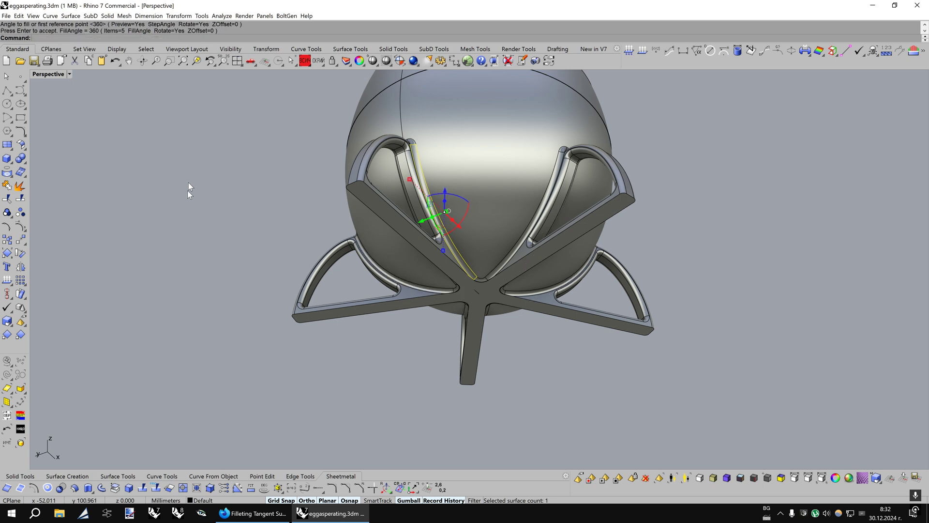
Join all the legs, egg fillets and the underside surface into one base polysurface.
right_click_drag(398, 329, 425, 353)
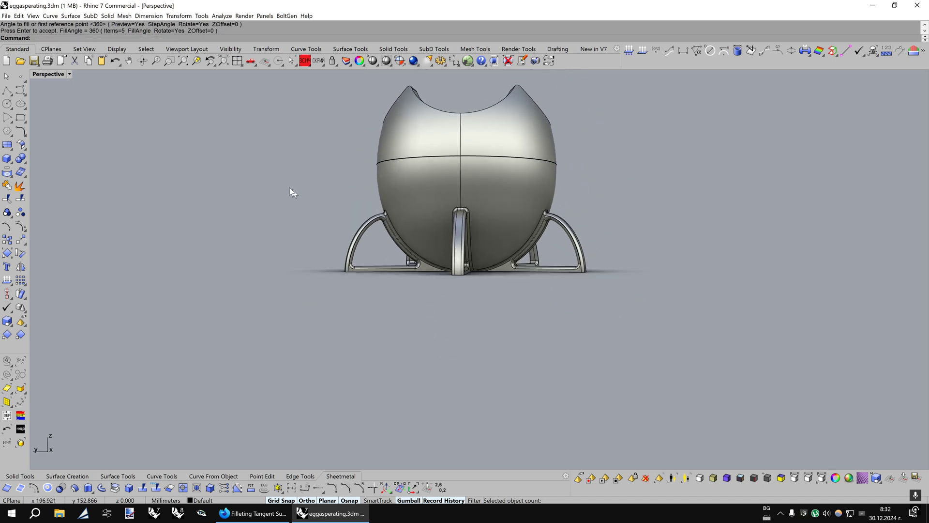
left_click_drag(297, 192, 851, 394)
left_click(7, 186)
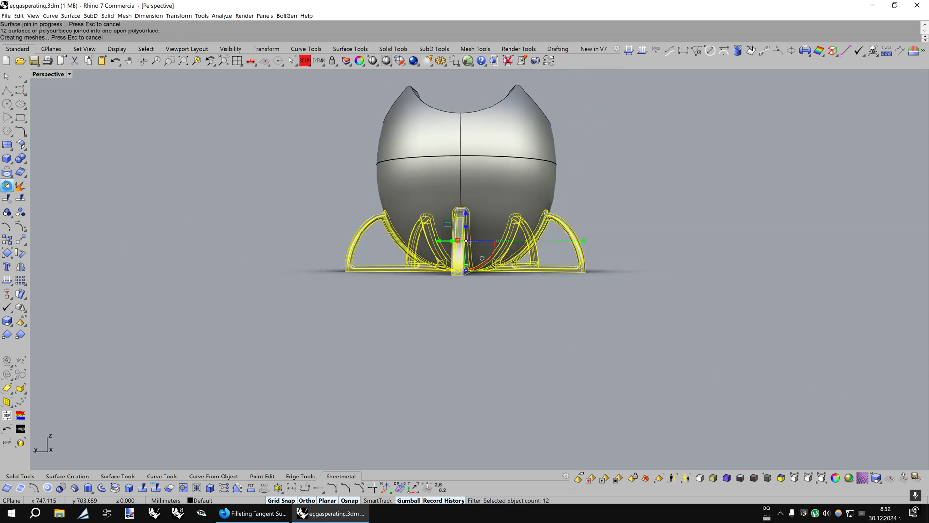
left_click(475, 277)
Split the outer egg surface with the joined base polysurface and delete the star-shaped piece enclosed by the fillets.
scroll(608, 353, "up", 1)
scroll(518, 215, "up", 3)
left_click(518, 215)
right_click_drag(518, 215, 232, 227)
left_click(20, 198)
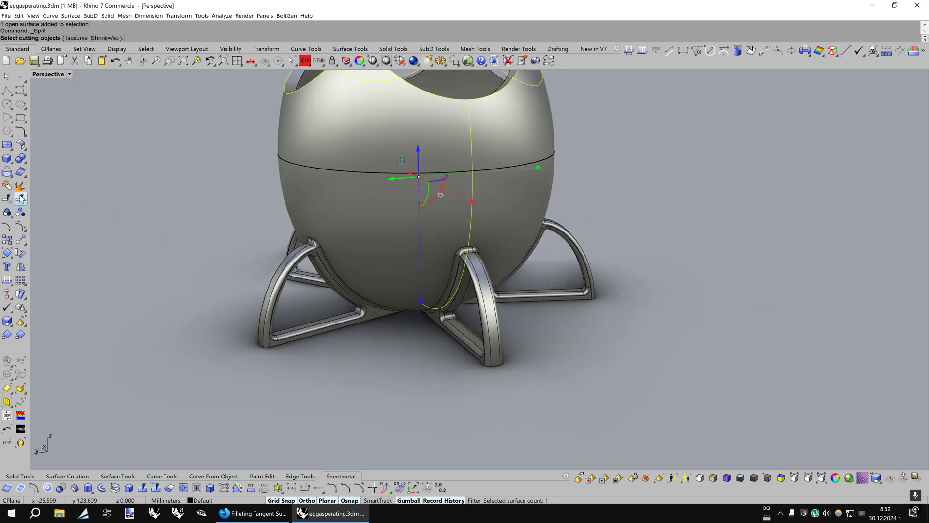
left_click(466, 271)
key("Return")
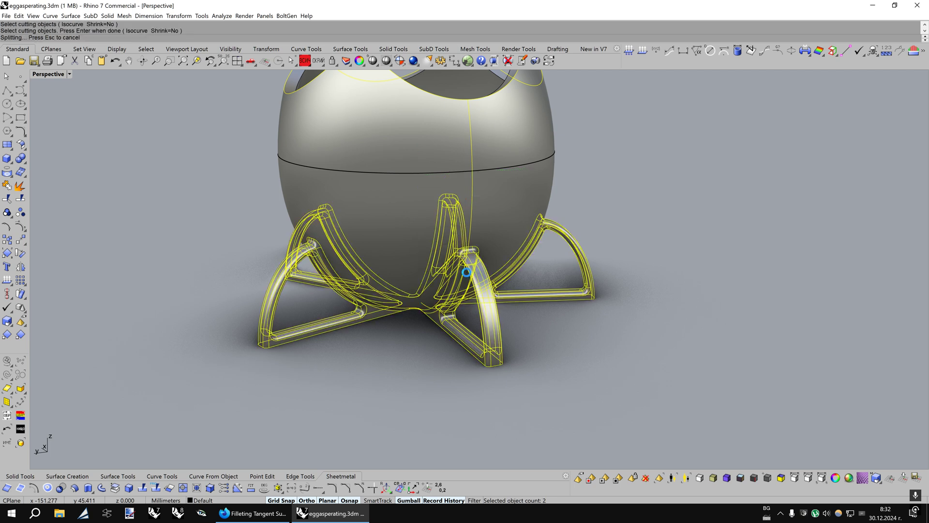
left_click(507, 203, "ctrl")
key("Delete")
Join the trimmed outer egg surface, the inner egg shell and the five-legged base.
left_click(20, 185)
left_click(506, 160)
left_click(507, 95)
left_click(482, 272)
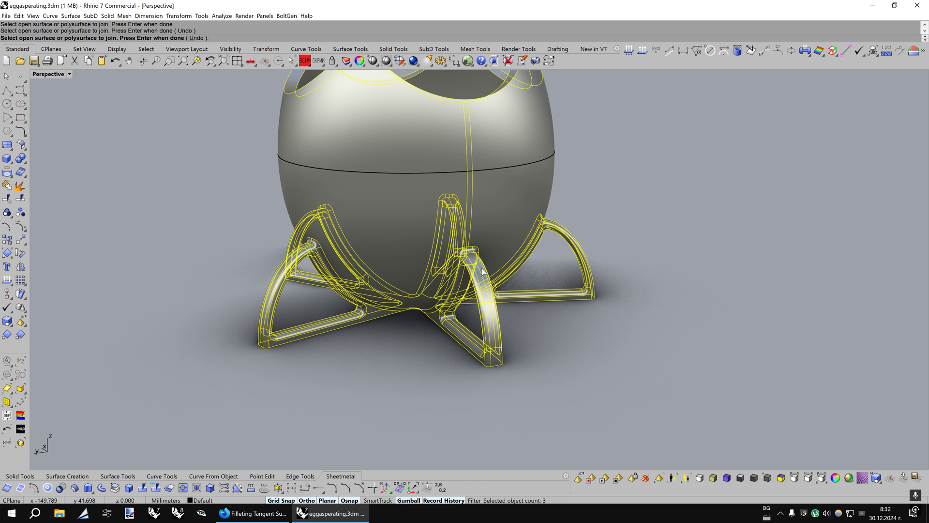
key("Return")
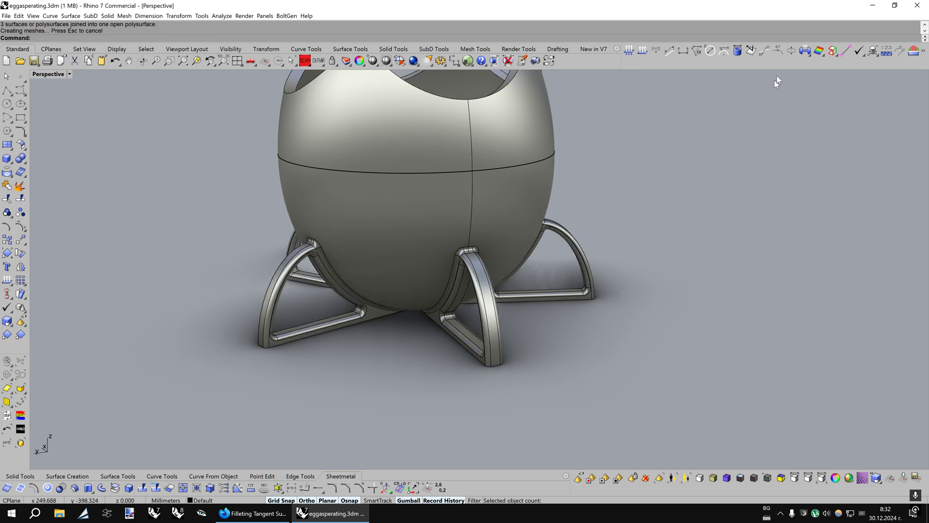
Show the naked edges of the joined egg and base, and examine the junctions on the underside.
left_click(832, 54)
left_click(476, 198)
key("Return")
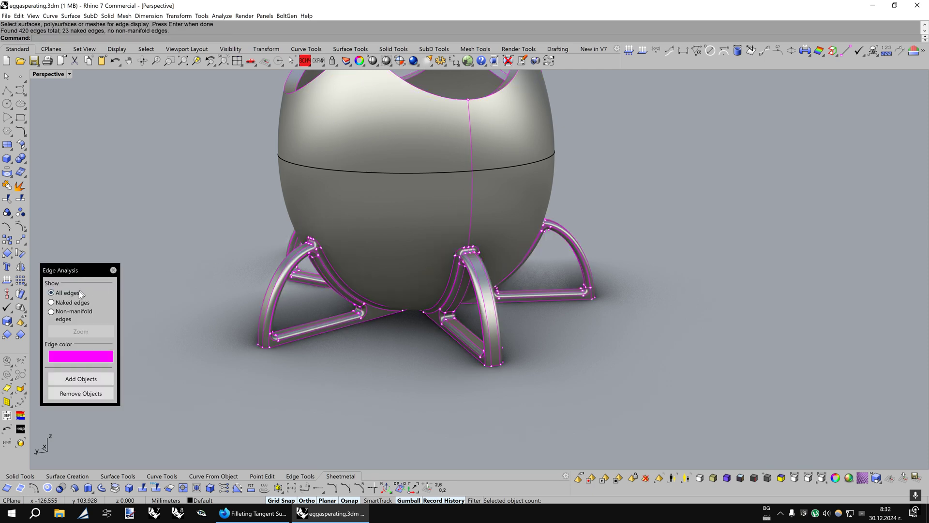
left_click(81, 302)
right_click_drag(512, 278, 512, 192)
scroll(512, 278, "up", 5)
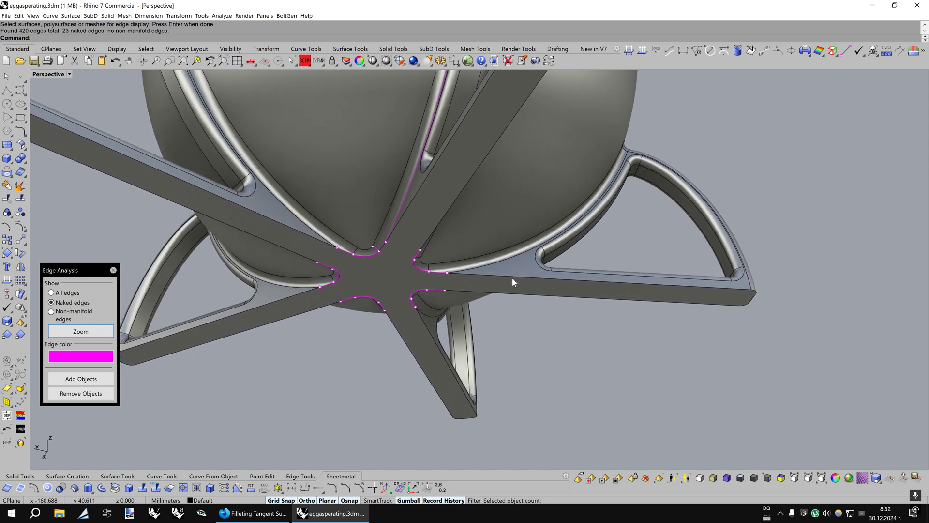
key("Up")
key("Up")
key("Up")
Undo the join of the egg and base, then try deleting the base polysurface and undo the deletion.
left_click(114, 62)
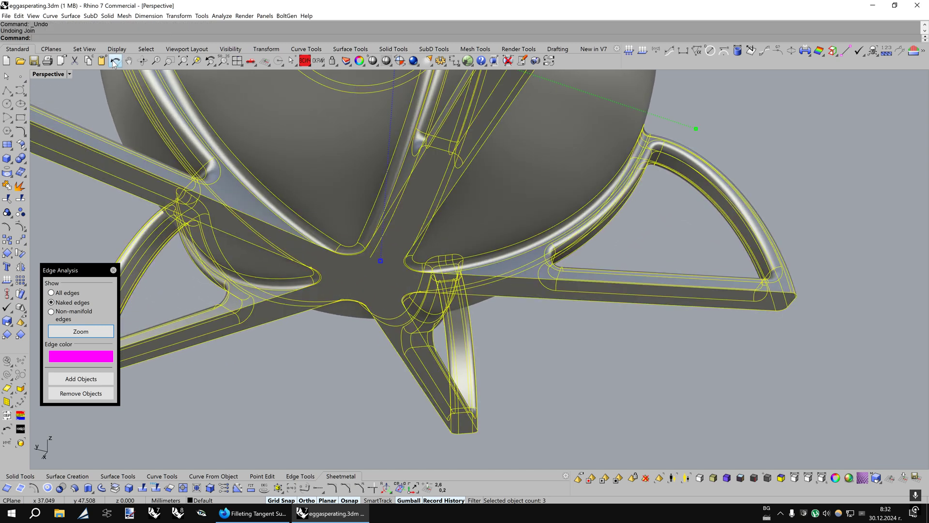
left_click(312, 352)
left_click(442, 270)
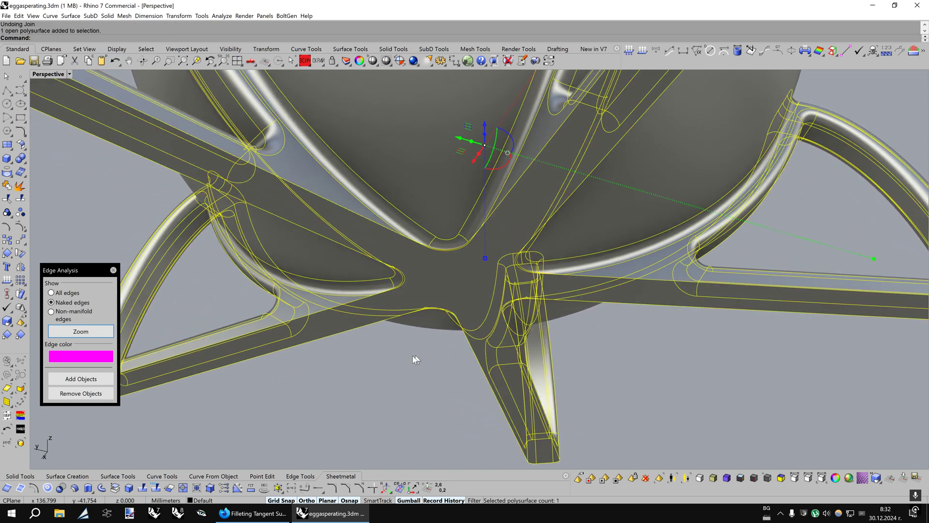
key("Delete")
key("ctrl+z")
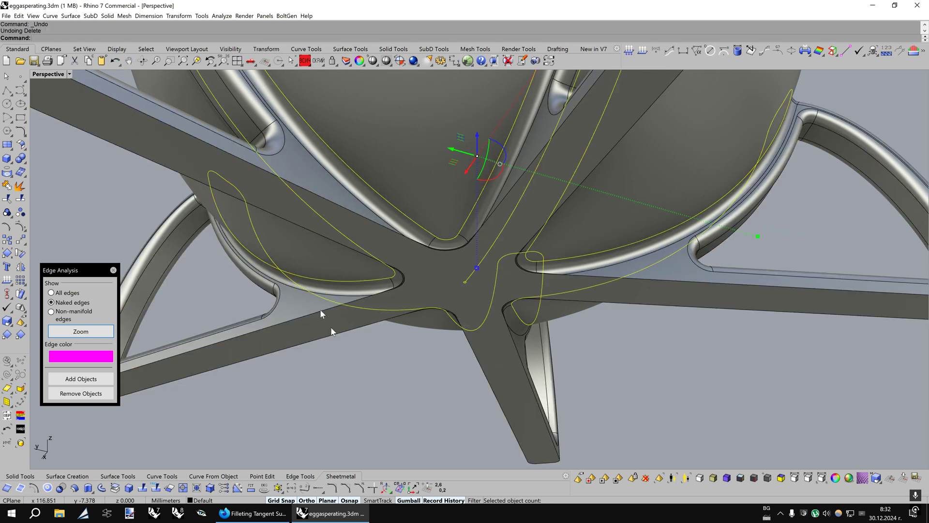
Undo the egg surface's split, then redo the split and the deletion of its star-shaped piece.
left_click(116, 60)
scroll(355, 316, "up", 2)
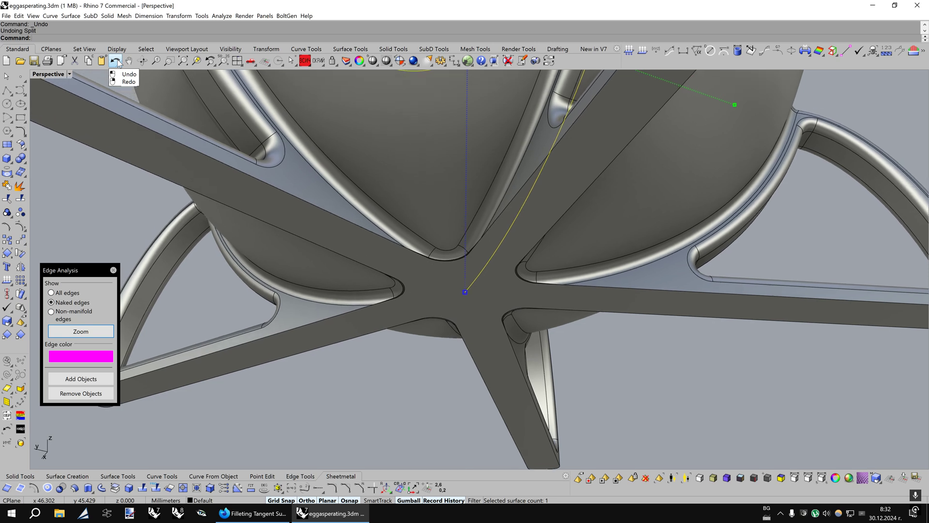
left_click(414, 288)
key("Escape")
right_click(115, 66)
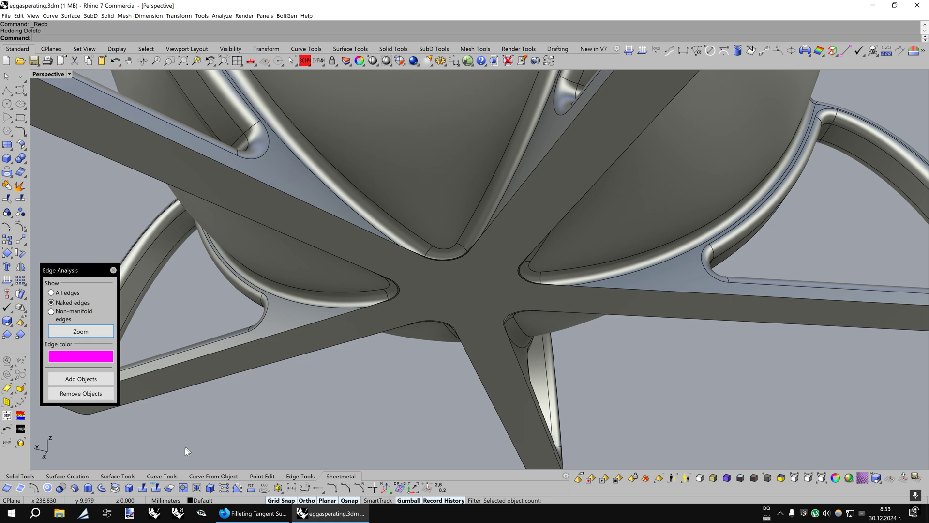
Extract the star-shaped underside face from the base with Copy set to No, delete it and undo that deletion.
left_click(116, 487)
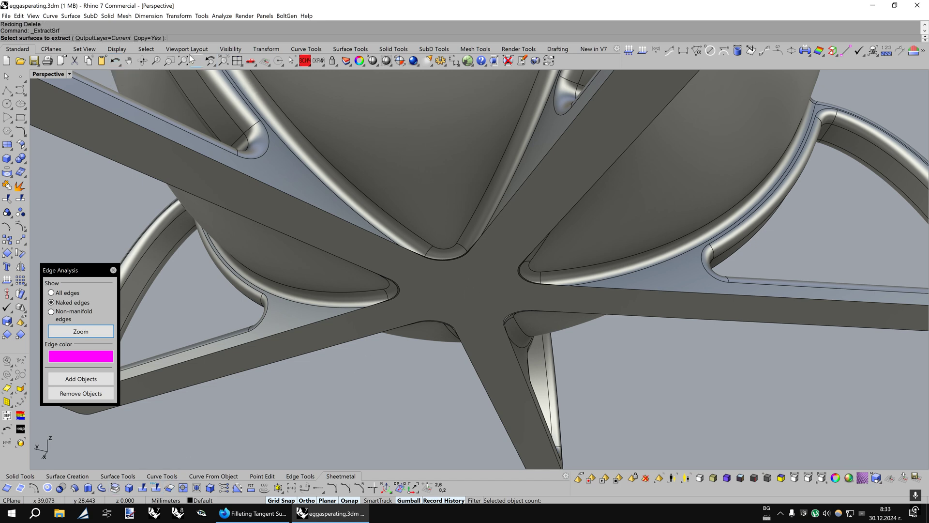
left_click(147, 38)
left_click(467, 293)
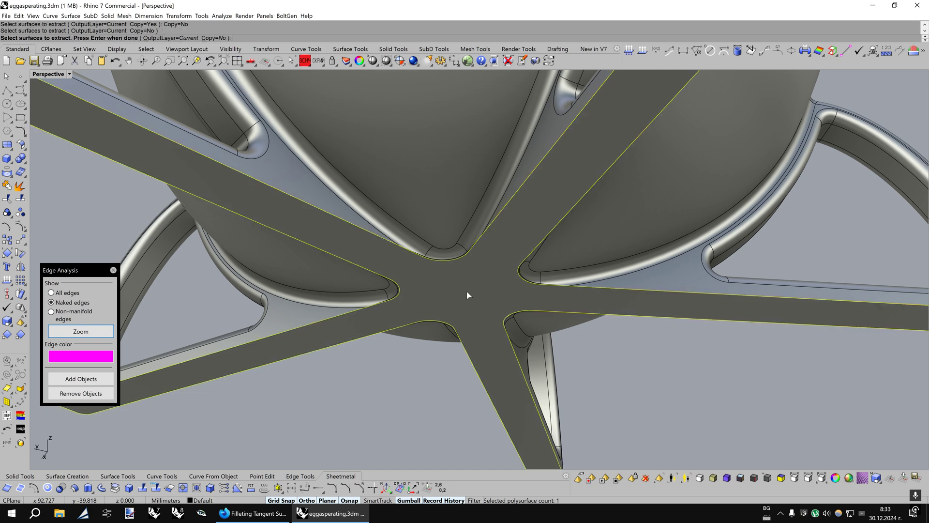
key("Return")
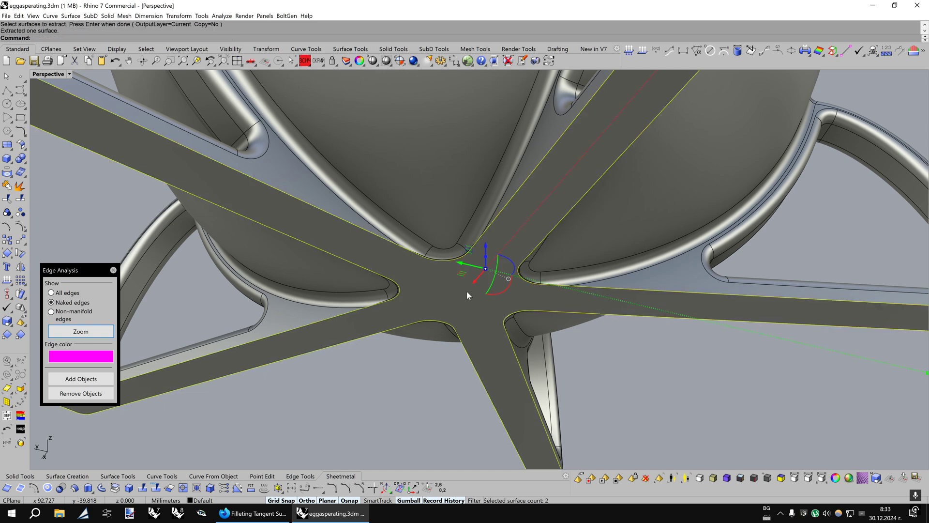
key("Delete")
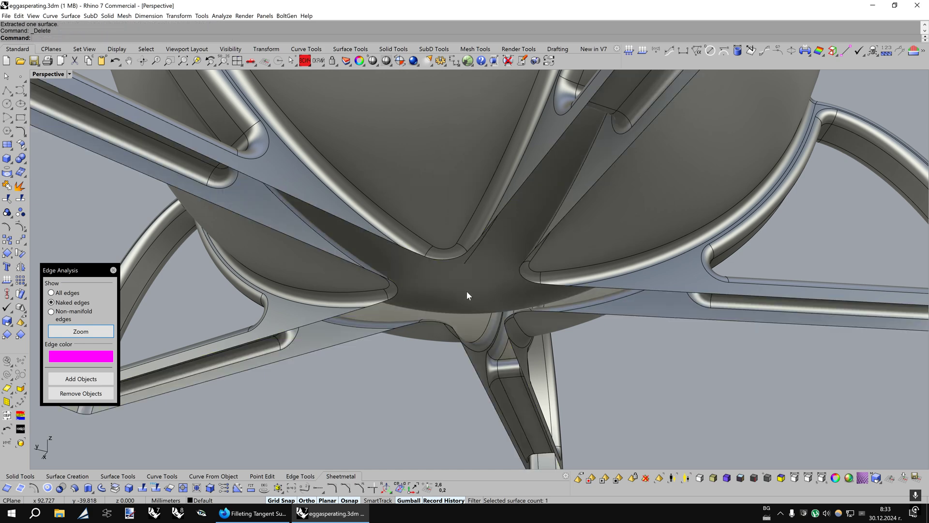
left_click(115, 60)
Untrim the outer boundary of the extracted underside face with KeepTrimObjects set to No.
left_click(208, 487)
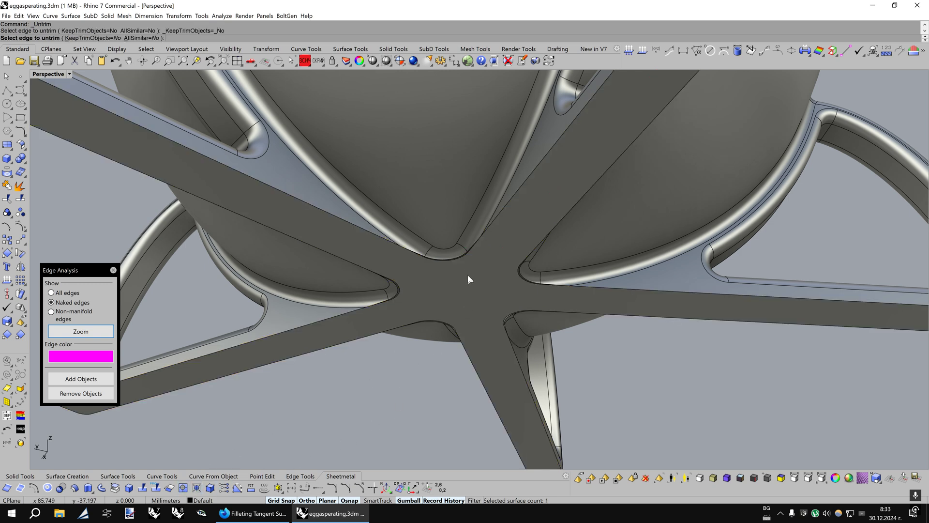
left_click(454, 261)
key("Return")
scroll(409, 347, "down", 4)
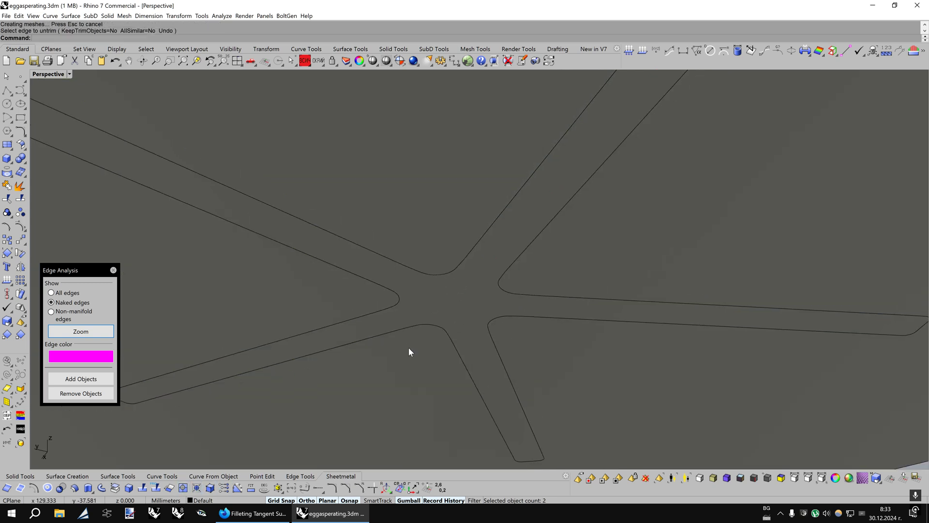
scroll(408, 347, "down", 3)
Split the untrimmed underside plane with the five-legged base and delete the excess piece around the star.
left_click(389, 259)
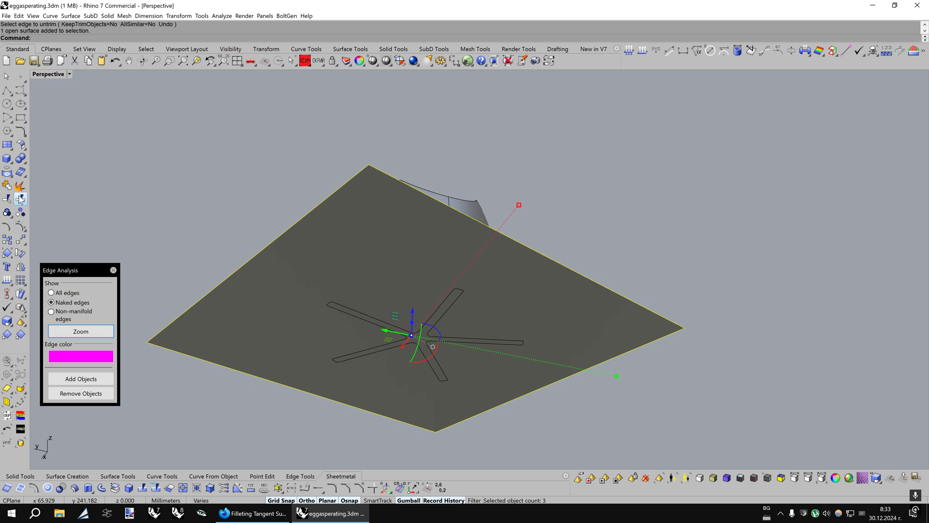
left_click(21, 198)
left_click(370, 353)
key("Return")
left_click(369, 393)
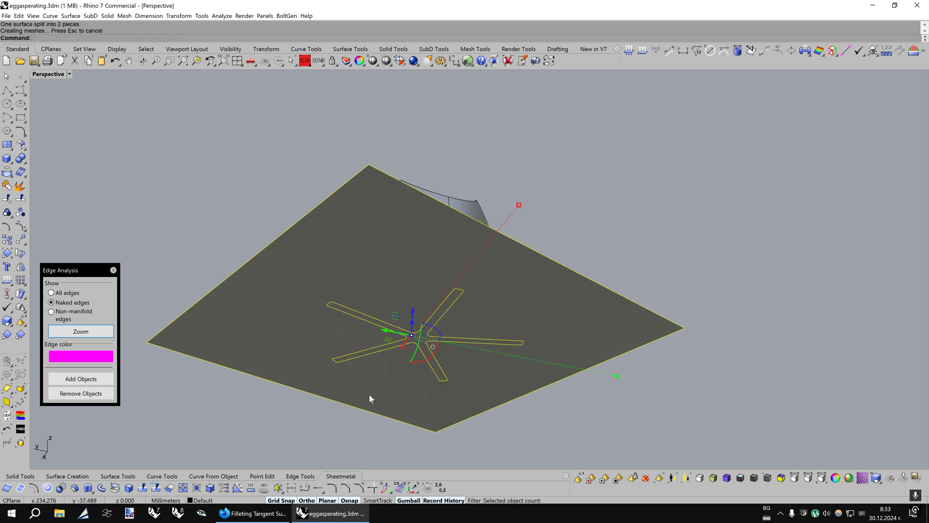
key("Delete")
Join the outer egg surface, the five-legged base and the new star-shaped underside face.
scroll(395, 310, "up", 3)
left_click(20, 186)
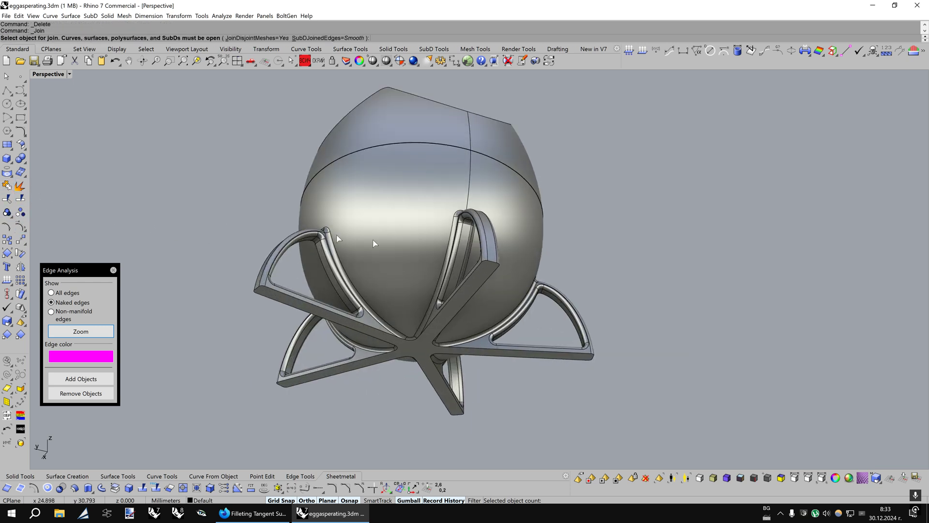
left_click(413, 236)
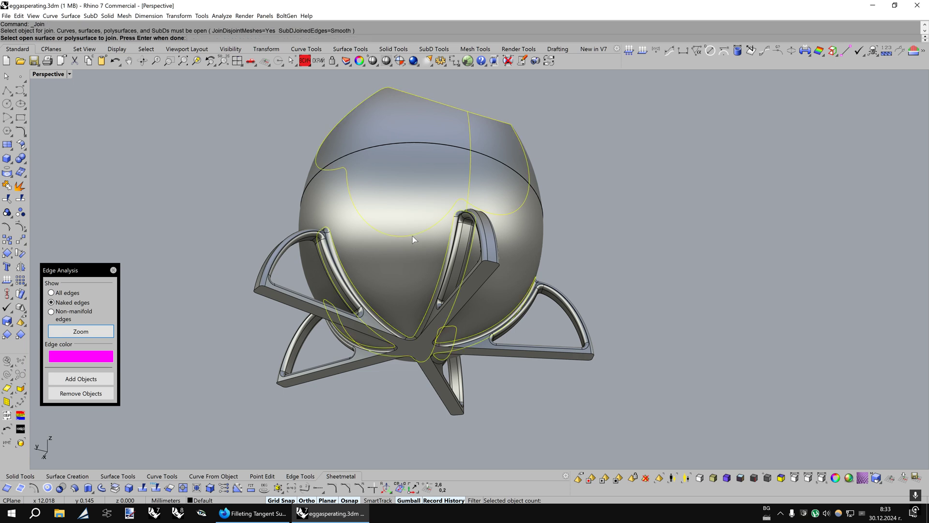
left_click(438, 284)
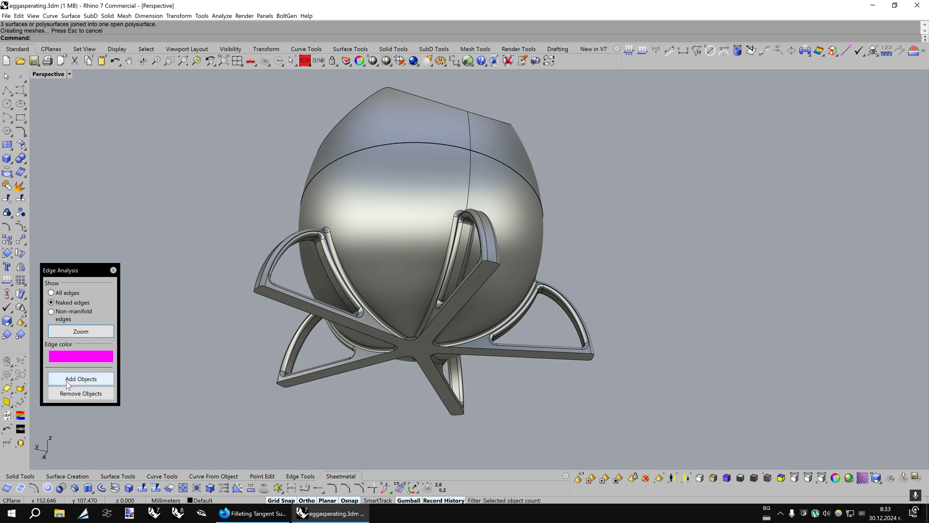
Add the joined model to the naked-edge display and examine the rim and leg junctions.
left_click(417, 316)
right_click(417, 317)
right_click_drag(523, 307, 524, 307)
scroll(523, 307, "down", 4)
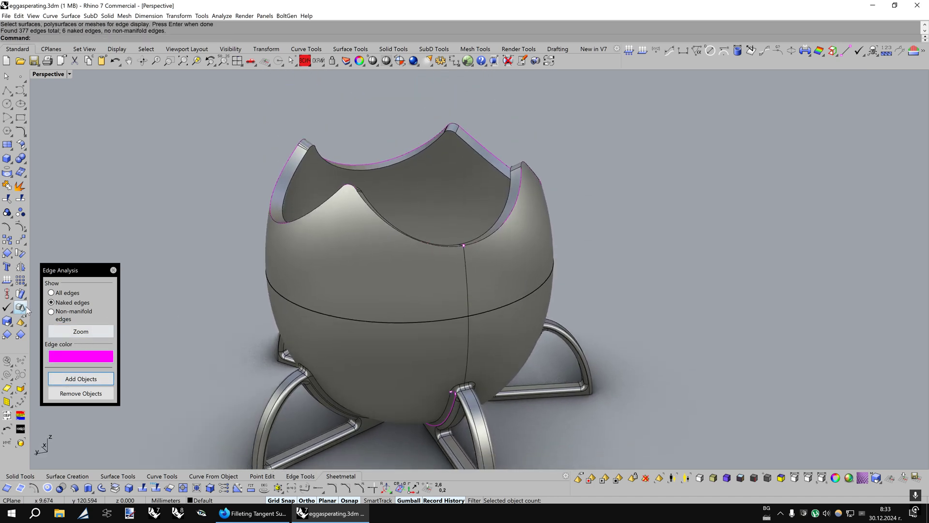
Join the inner egg shell with its wavy rim to the joined outer egg and base.
left_click(4, 188)
left_click(345, 279)
left_click(475, 242)
right_click(474, 242)
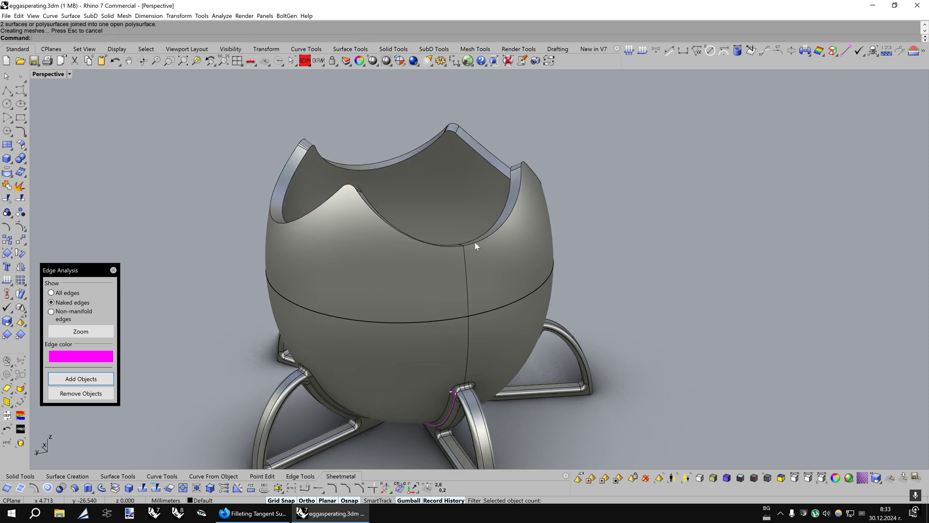
Zoom to the remaining naked edges and examine them along the leg fillet.
left_click(99, 335)
mouse_move(535, 319)
right_mouse_down()
mouse_move(557, 319)
mouse_move(521, 310)
right_mouse_up()
key("Return")
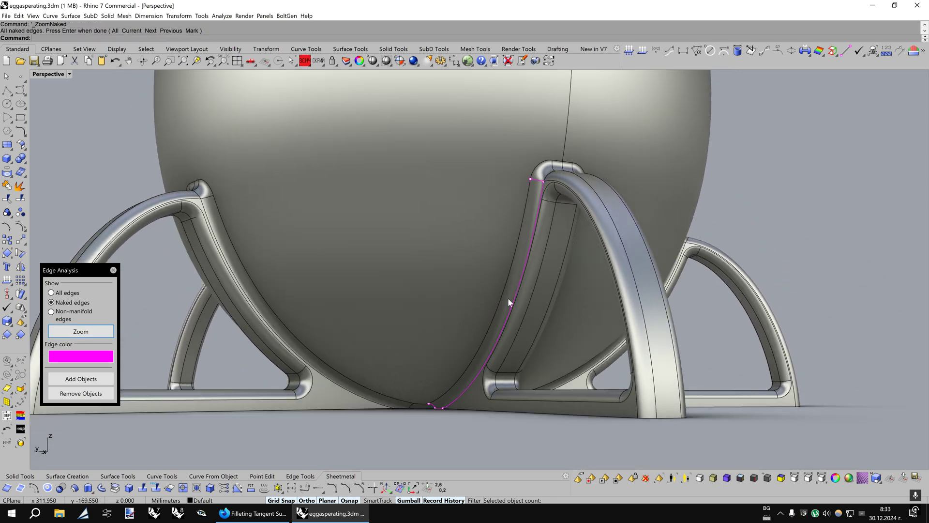
left_click(463, 439)
right_click_drag(463, 439, 428, 389)
Extract the fillet surface bounded by the naked edges between leg and egg, and delete the extracted surface.
left_click(115, 488)
right_click_drag(538, 314, 384, 333)
scroll(513, 325, "up", 4)
left_click(384, 335)
key("Return")
key("Delete")
right_click_drag(383, 333, 23, 194)
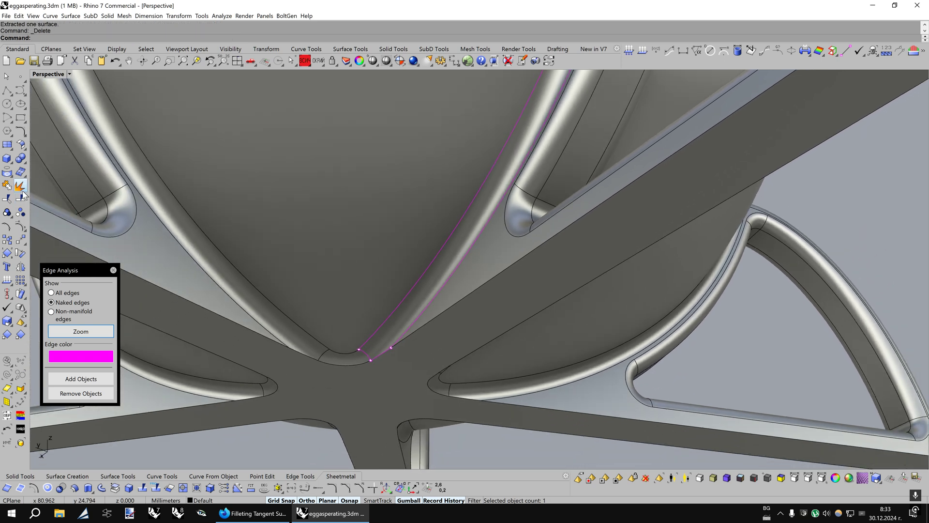
Join the remaining loose fillet surface between leg and egg to the rest of the model.
left_click(404, 321)
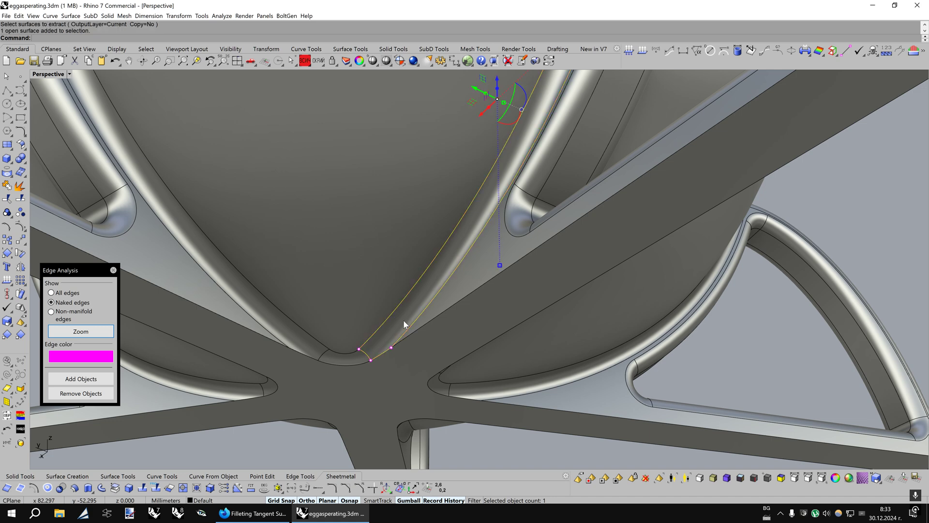
left_click(7, 184)
left_click(394, 266)
left_click(413, 289)
key("Escape")
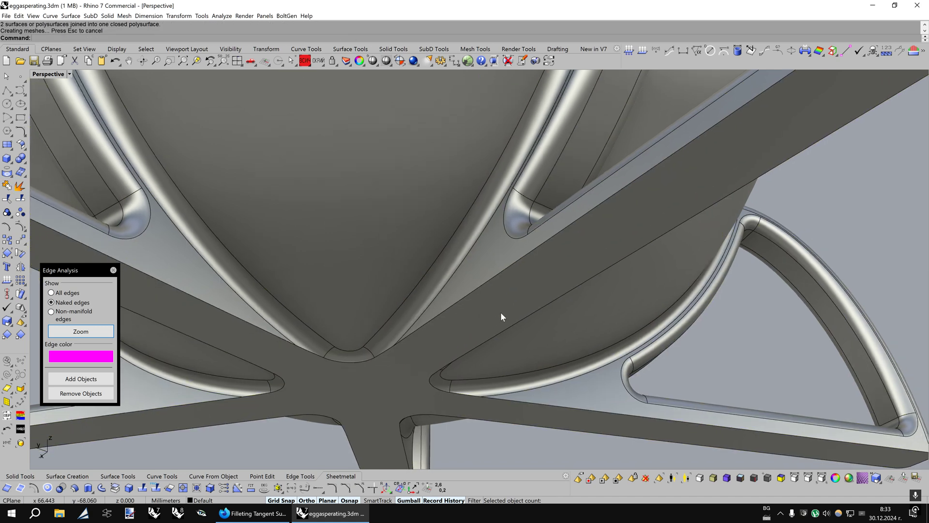
Check the geometry description of the whole joined model with the What command.
scroll(500, 311, "down", 5)
scroll(507, 309, "up", 1)
key("Down")
key("Down")
key("Down")
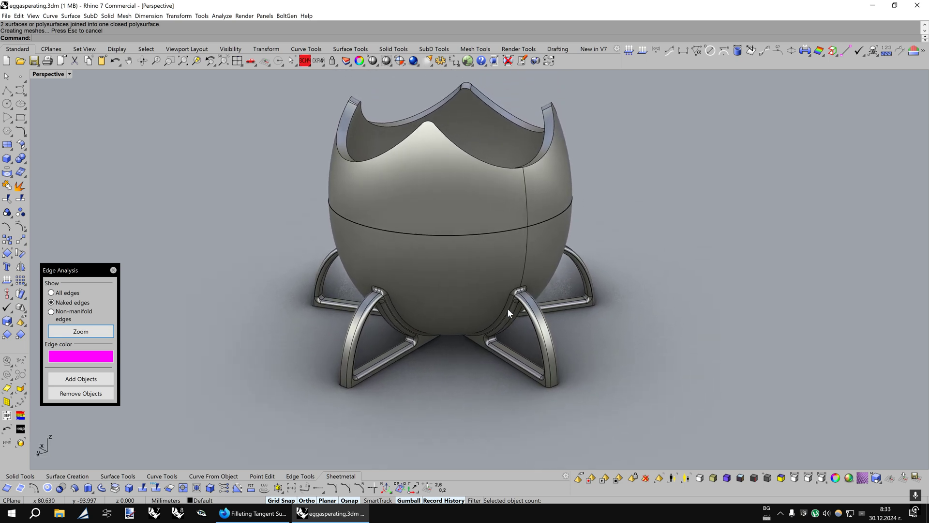
left_click(508, 312)
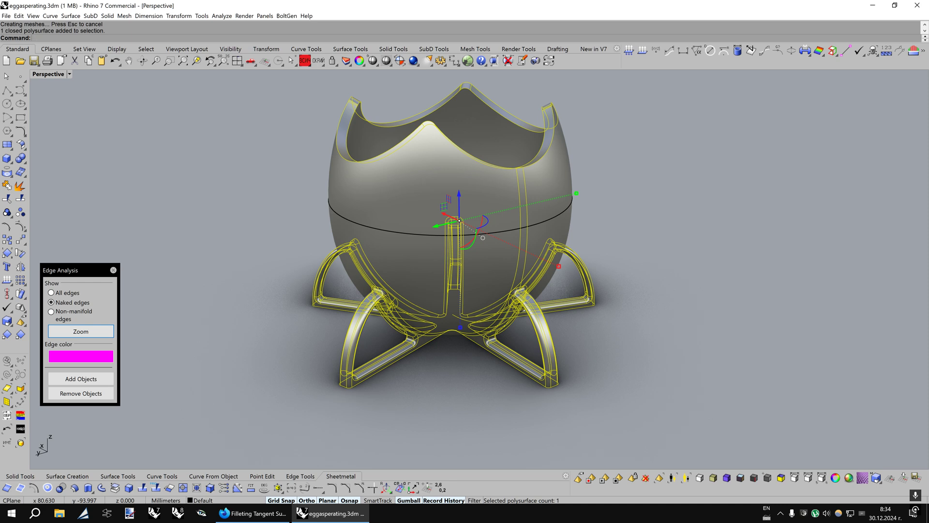
type("What")
key("Return")
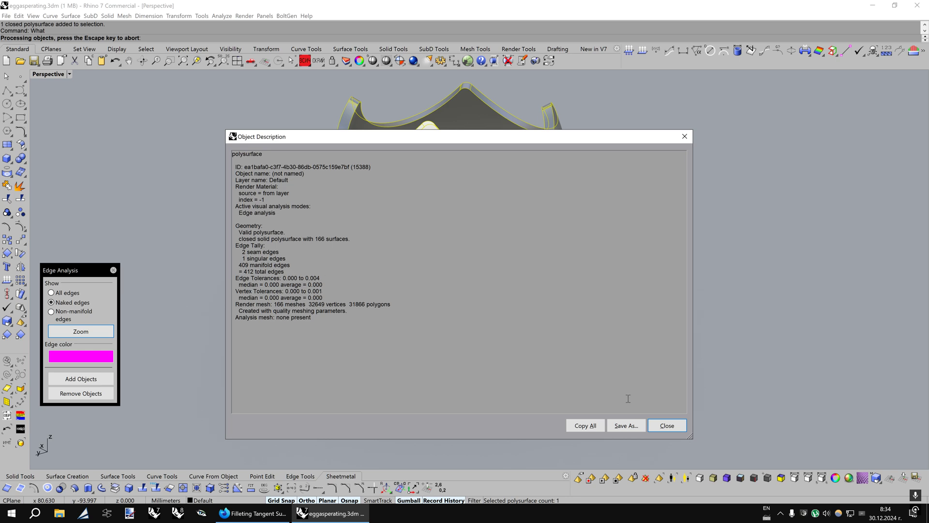
left_click(677, 426)
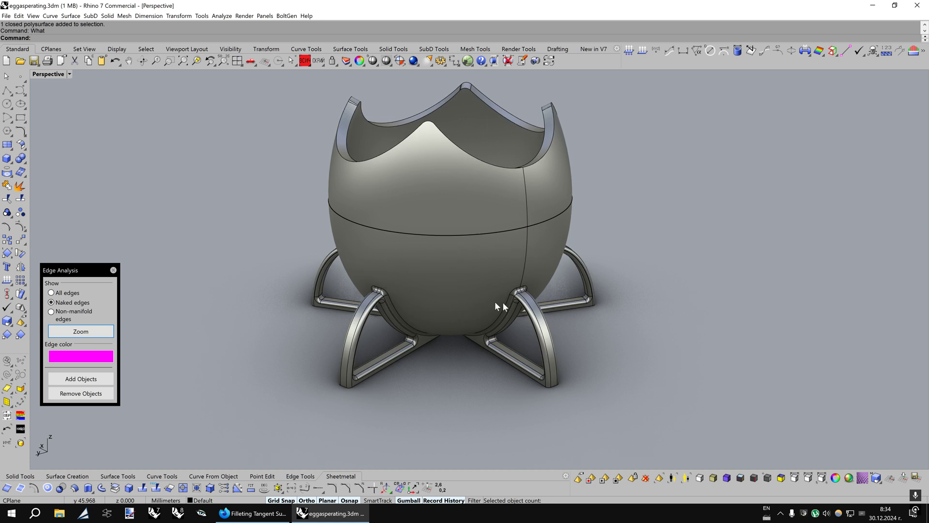
Close the edge analysis and set the construction plane to World Top.
left_click(113, 270)
scroll(423, 288, "down", 5)
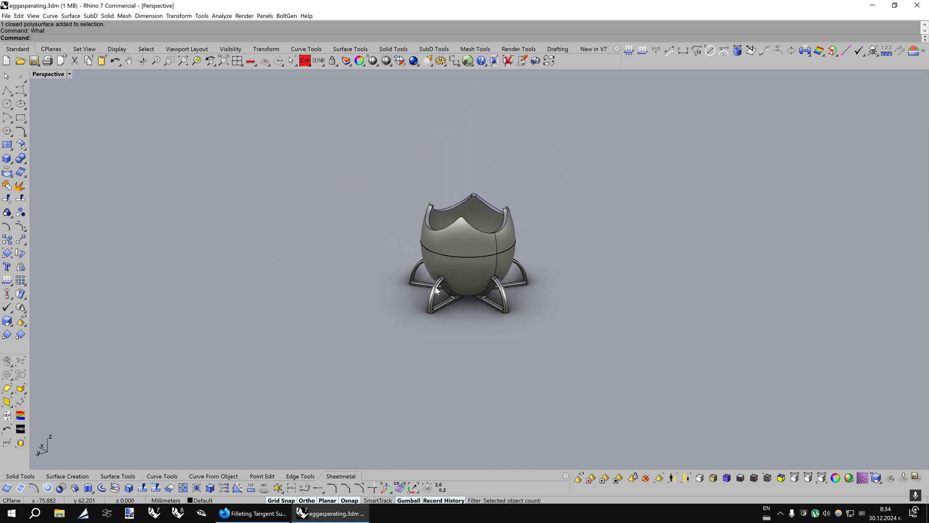
left_click(900, 478)
right_click_drag(666, 292, 661, 292)
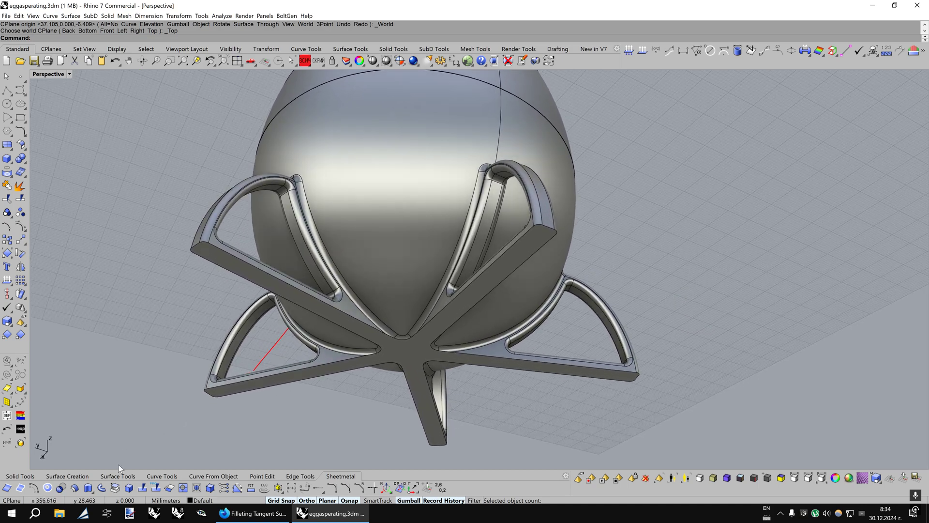
Fillet all edges around the star-shaped underside face with the chain surface fillet script at radius 1.4.
left_click(79, 479)
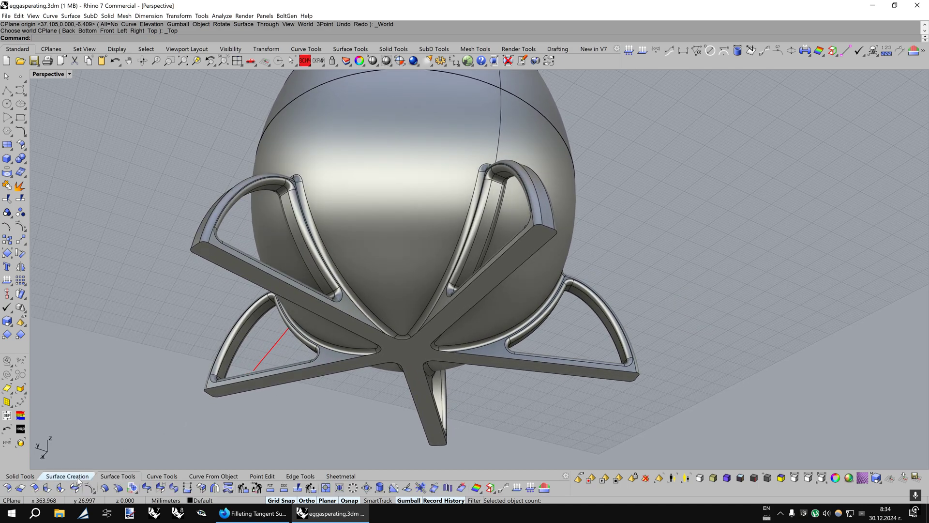
right_click(7, 487)
scroll(420, 339, "up", 5)
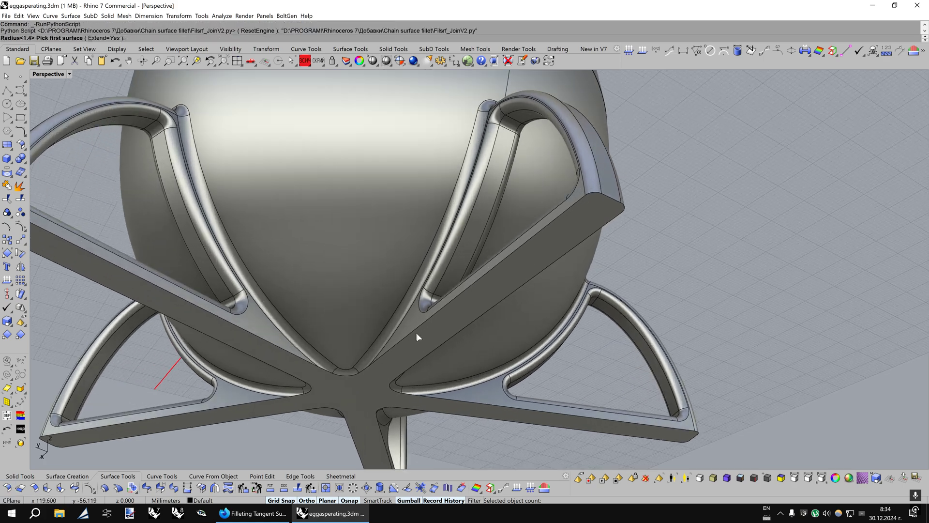
left_click(405, 338)
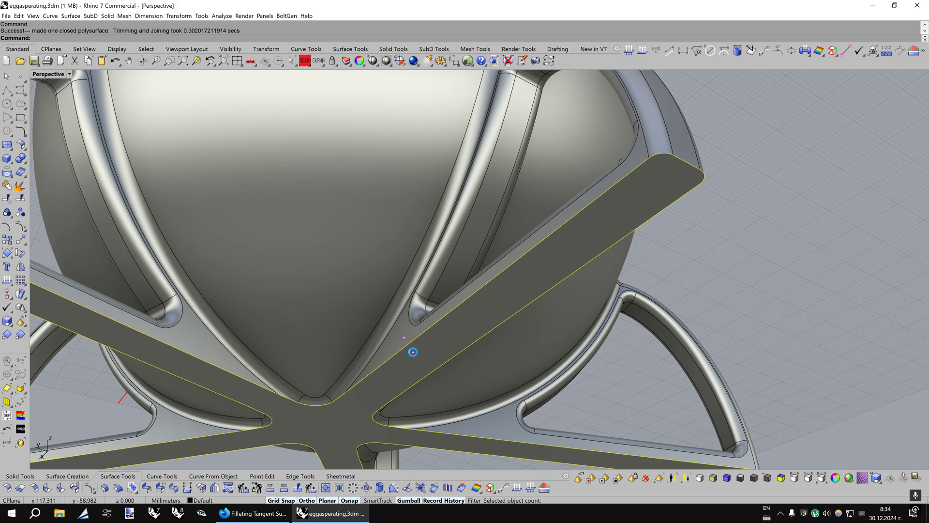
scroll(515, 315, "down", 5)
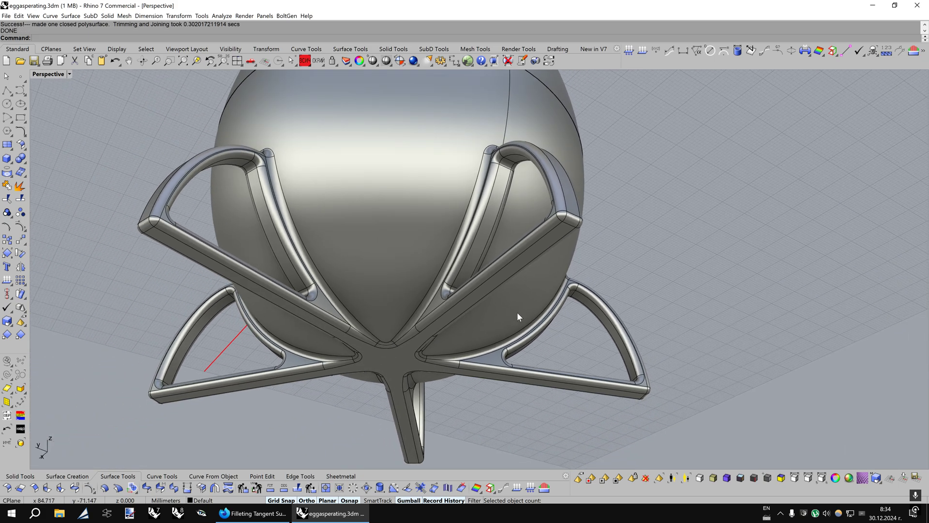
Hide the grid, preview the model in Carpaint2 shading without wires, and examine the filleted underside and legs.
key("F7")
left_click(374, 62)
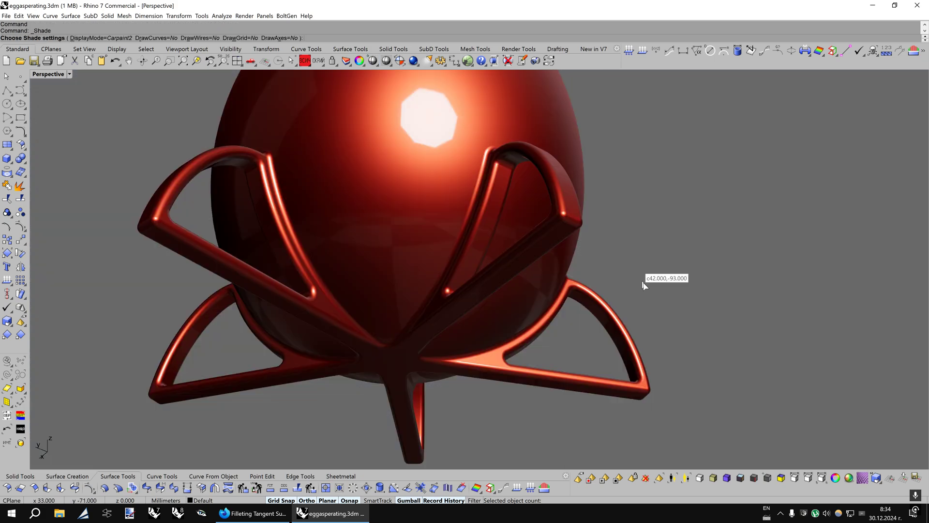
scroll(692, 280, "up", 5)
right_click_drag(690, 279, 690, 279)
key("Up")
key("Up")
key("Up")
key("Up")
key("Up")
key("Up")
key("Up")
key("Up")
key("Up")
key("Up")
key("Up")
key("Up")
key("Up")
key("Up")
key("Up")
key("Up")
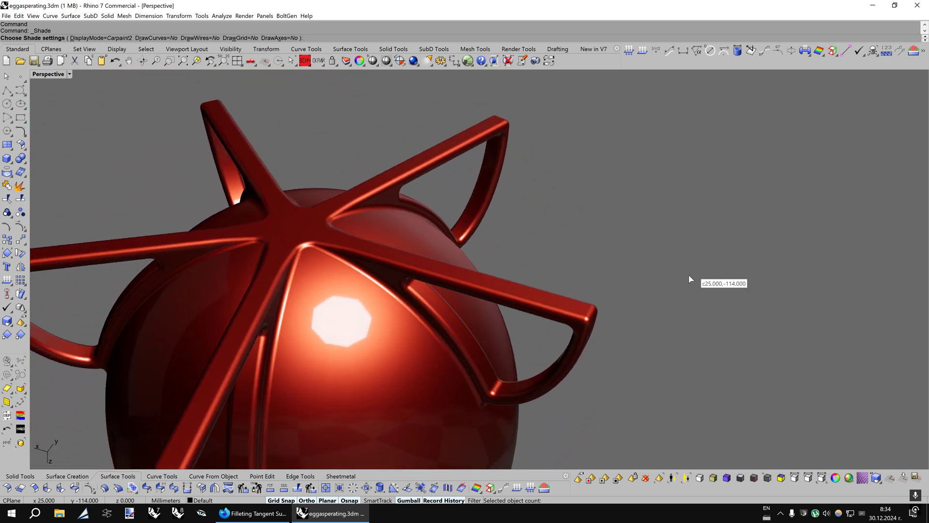
mouse_move(689, 279)
right_mouse_down()
mouse_move(261, 229)
mouse_move(64, 90)
right_mouse_up()
key("Escape")
Set the perspective view's display mode to Bronze 4.
key("F9")
key("F5")
left_click(70, 74)
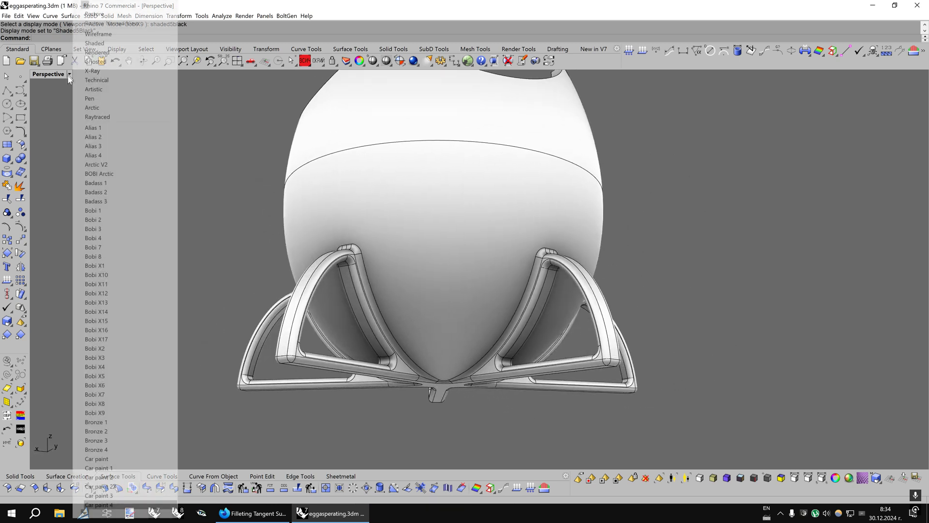
left_click(103, 449)
Examine the bronze-shaded egg and legs from several sides, including the fillets around the underside's star centre.
key("Up")
key("Up")
key("Up")
key("Up")
key("Up")
key("Up")
key("Up")
key("Up")
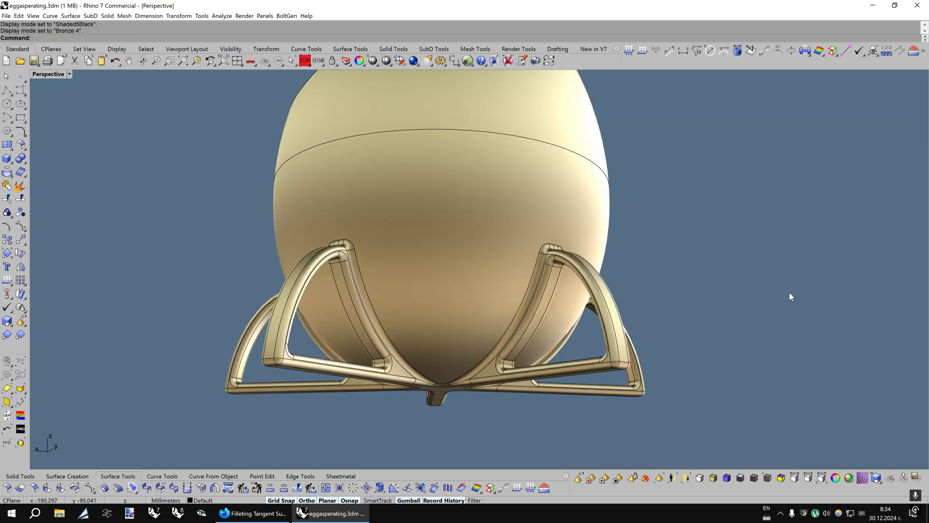
key("Left")
key("Left")
key("Left")
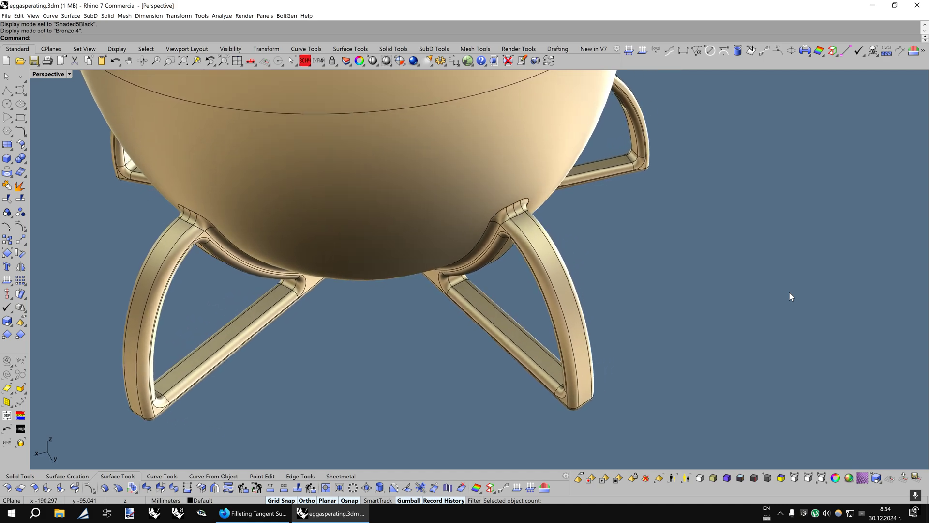
scroll(789, 291, "up", 3)
key("Up")
key("Up")
key("Up")
key("Up")
key("Up")
key("Up")
key("Up")
key("Up")
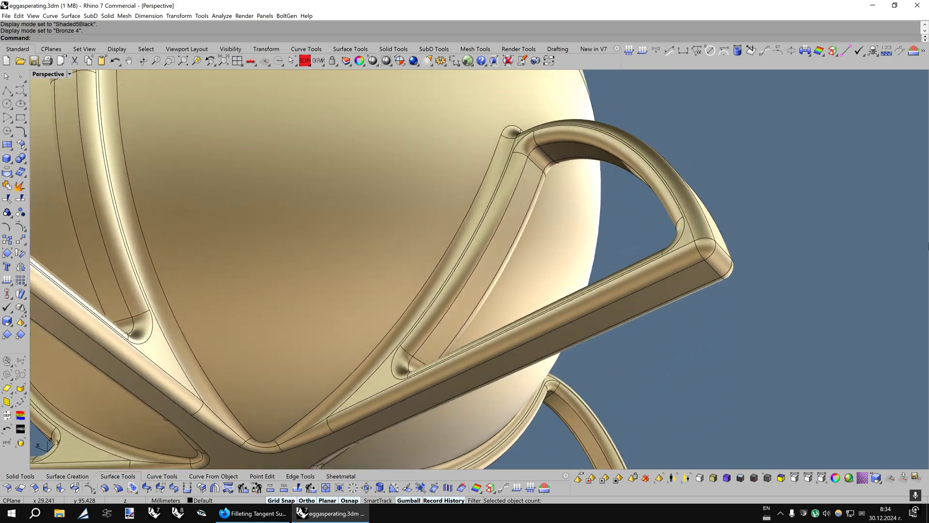
key("Page_Up")
key("Page_Up")
key("Page_Up")
key("Down")
key("Down")
key("Down")
key("Down")
key("Down")
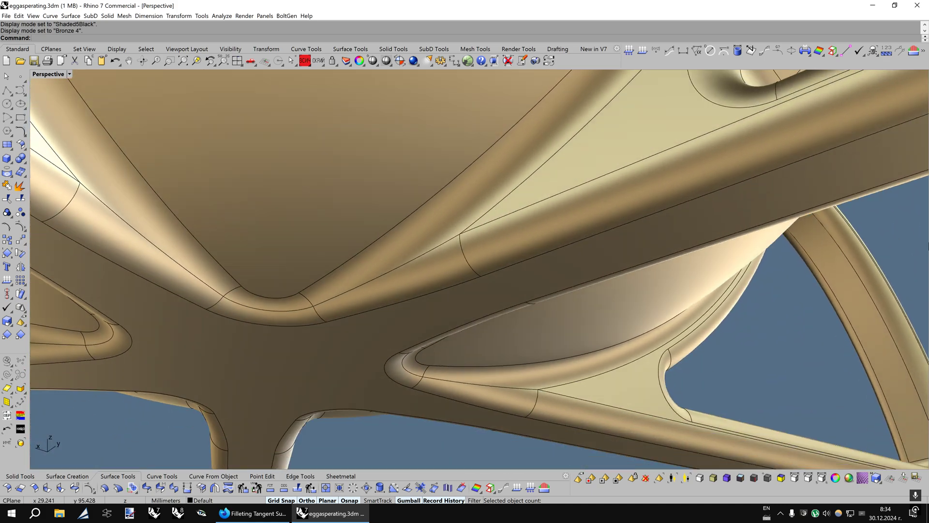
key("Page_Down")
key("Page_Down")
key("Page_Down")
key("Down")
key("Down")
key("Down")
key("Down")
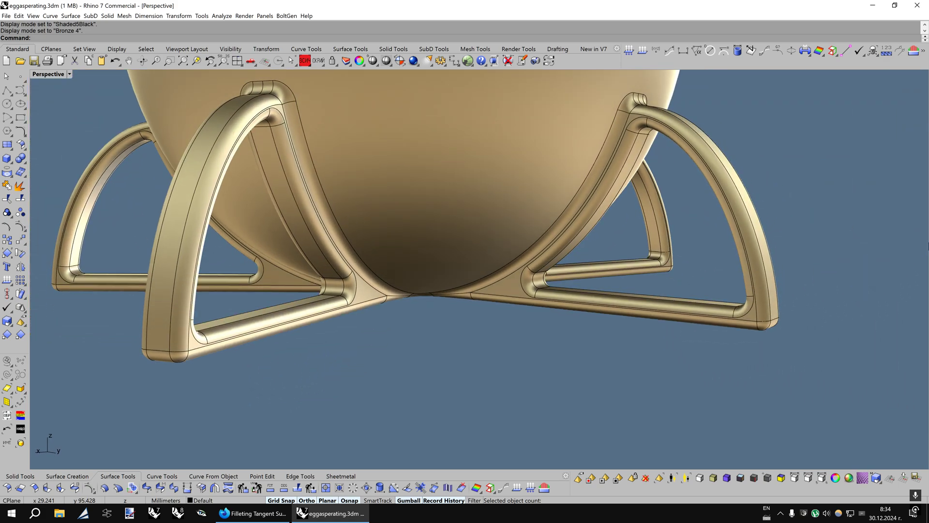
Examine the bronze-shaded legs and their blends into the egg from around the model, including a side view of the whole egg.
key("Left")
key("Left")
key("Left")
key("Left")
key("Left")
key("Left")
key("Page_Down")
key("Page_Down")
key("Page_Down")
key("Page_Down")
key("Page_Down")
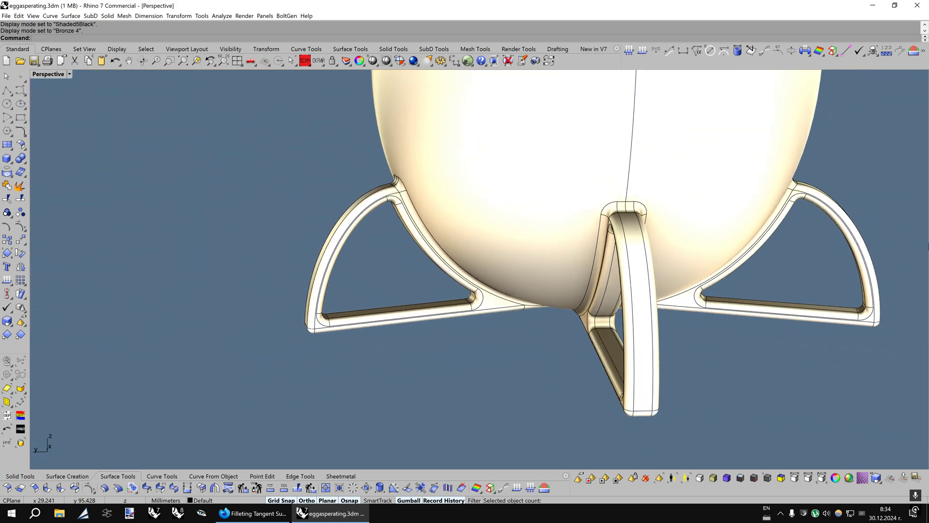
key("Left")
key("Left")
key("Left")
key("Left")
key("Left")
key("Left")
key("Up")
key("Up")
key("Up")
key("Left")
key("Left")
key("Left")
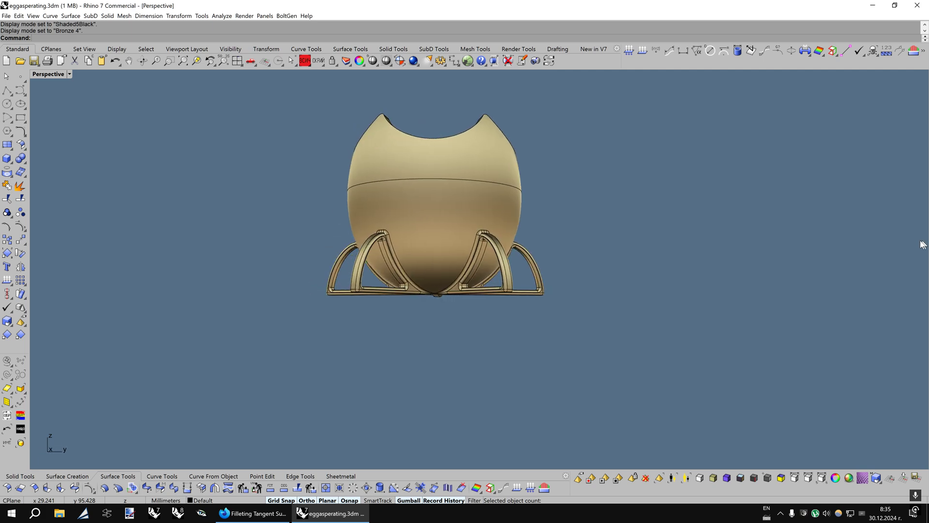
Preview the model in Carpaint2 shading without wires and inspect the five-legged underside from directly below and at an angle.
left_click(373, 62)
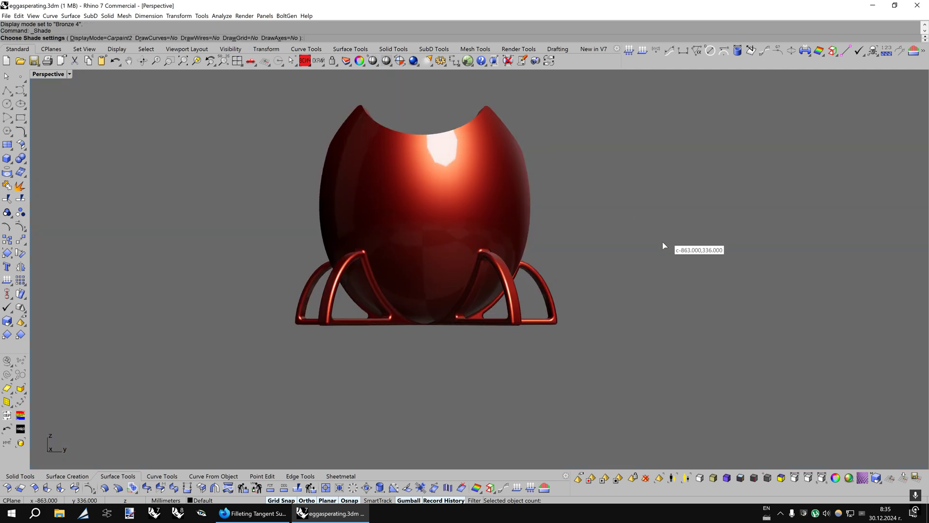
key("Up")
key("Up")
key("Up")
key("Up")
key("Up")
key("Up")
key("Up")
key("Up")
key("Page_Up")
key("Page_Up")
key("Page_Up")
key("Page_Up")
key("Page_Up")
key("Page_Up")
key("Page_Up")
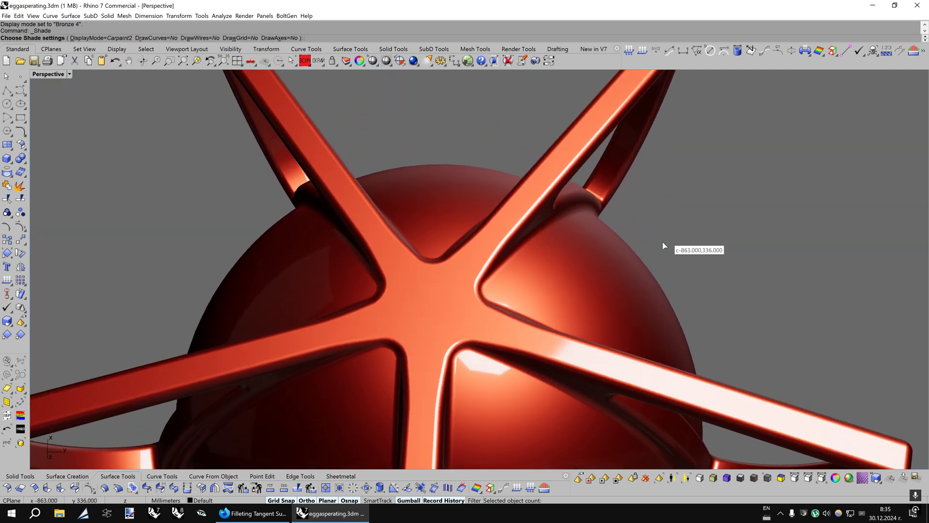
key("Up")
key("Up")
key("Up")
key("Up")
key("Up")
key("Up")
key("Up")
key("Up")
key("Left")
key("Left")
key("Left")
key("Left")
key("Left")
key("Left")
key("Down")
key("Down")
key("Down")
key("Down")
key("Down")
key("Down")
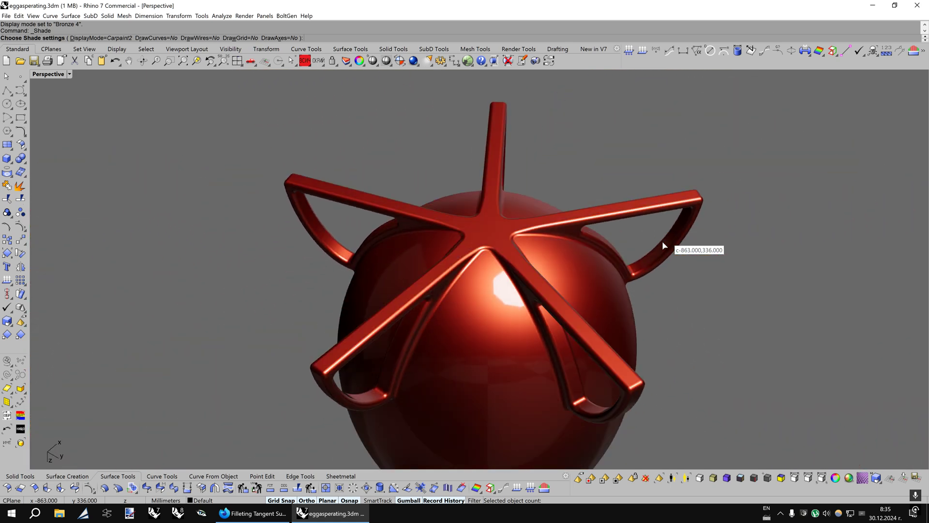
key("Escape")
Examine the bronze-shaded egg from its legs up to the scalloped open rim.
key("Left")
key("Left")
key("Left")
key("Left")
key("Left")
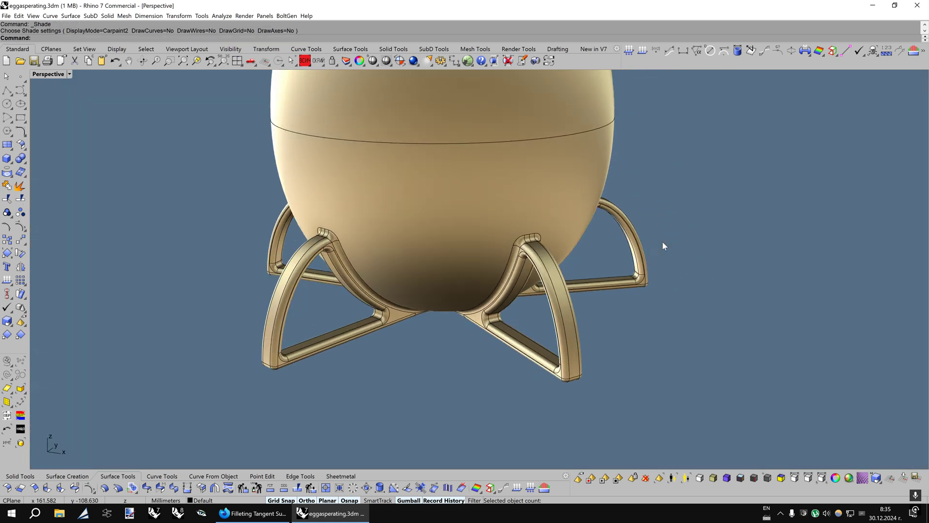
key("Page_Down")
key("Page_Down")
key("Page_Down")
key("Page_Down")
key("Page_Down")
key("Page_Down")
key("Down")
key("Down")
Set the perspective view's display mode to Bobi X14 and view the whole egg on its legs.
key("F4")
key("Page_Up")
key("Page_Up")
key("Page_Up")
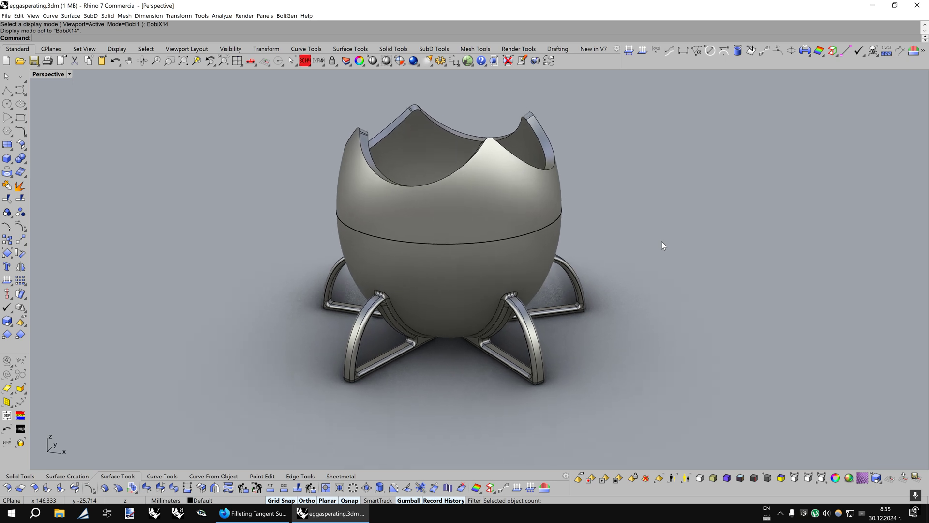
key("shift+Up")
Set the perspective view's display mode to Bobi X12.
left_click(68, 75)
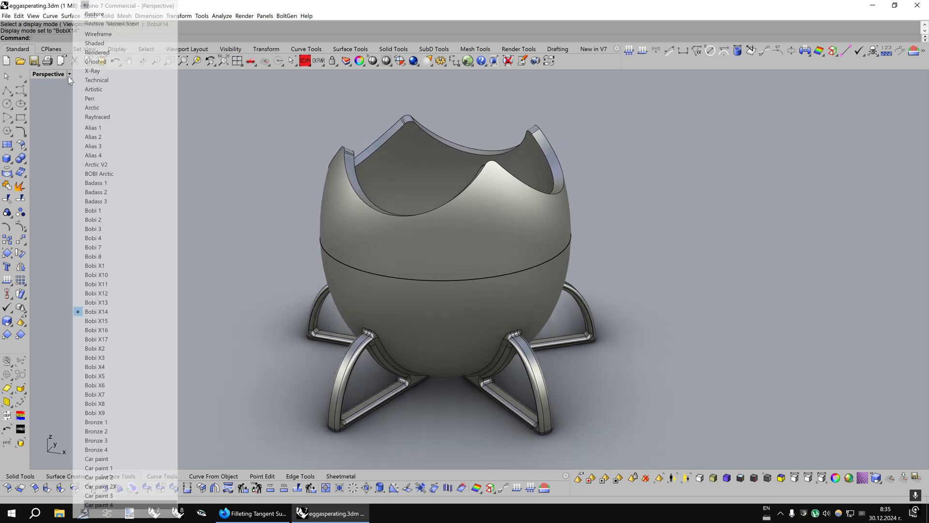
left_click(118, 293)
key("shift+Down")
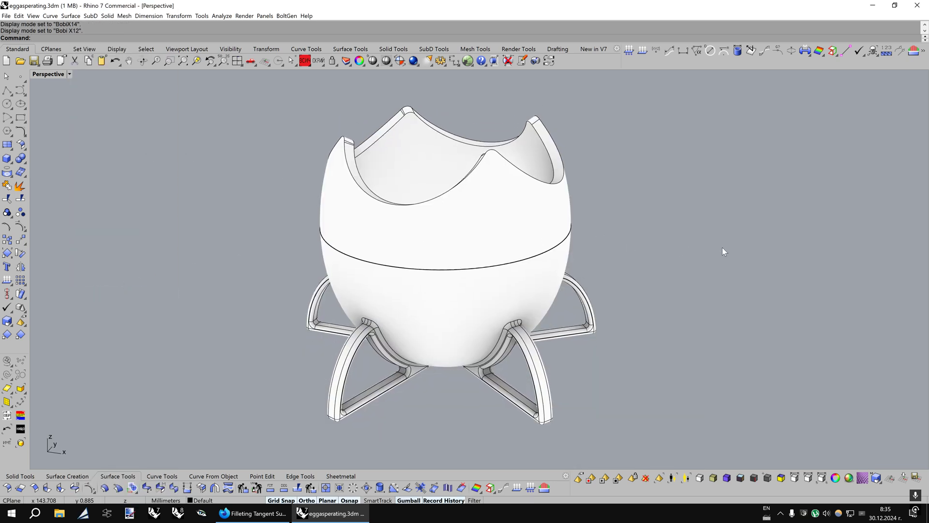